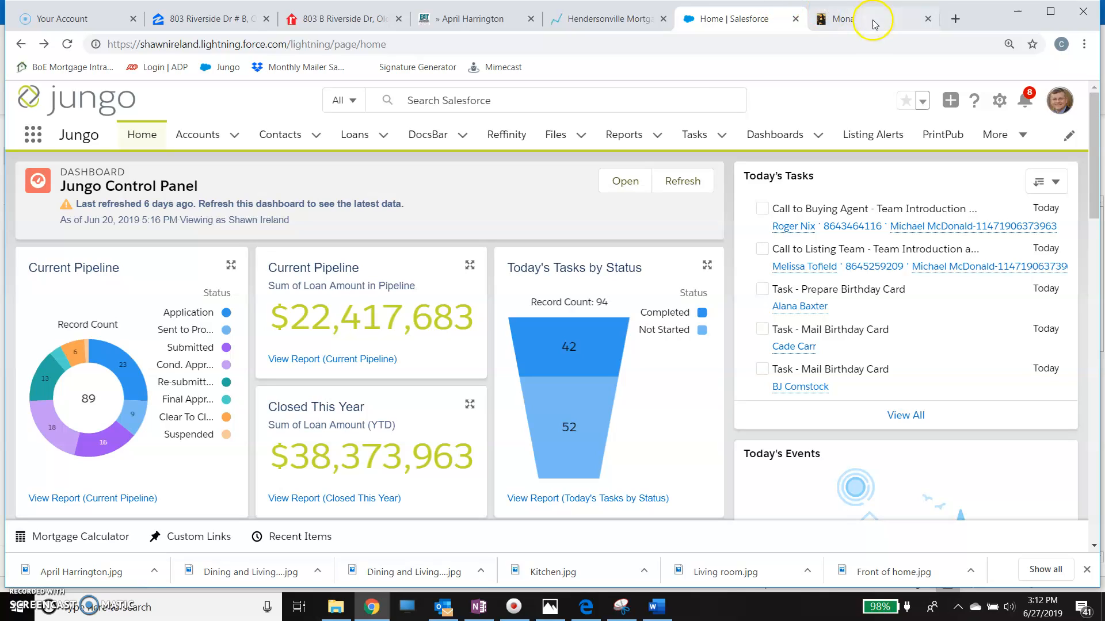
- Switch to the Mona website and look over its co-branded flyer templates
{"action": "left_click", "coordinate": [820, 21]}
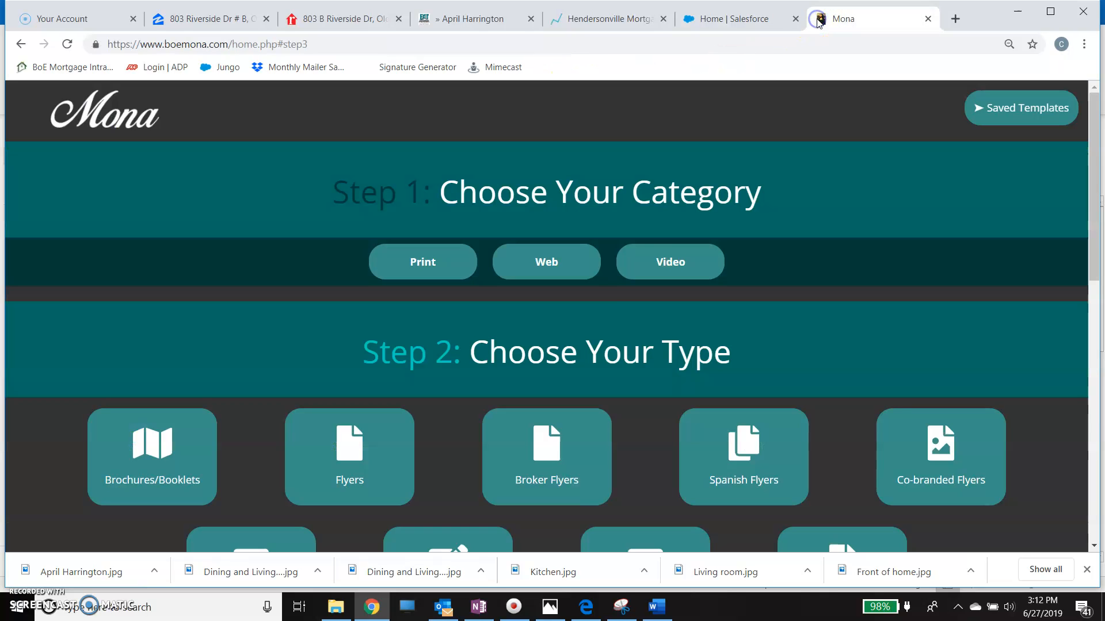
{"action": "scroll", "coordinate": [635, 331], "scroll_direction": "down", "scroll_amount": 3}
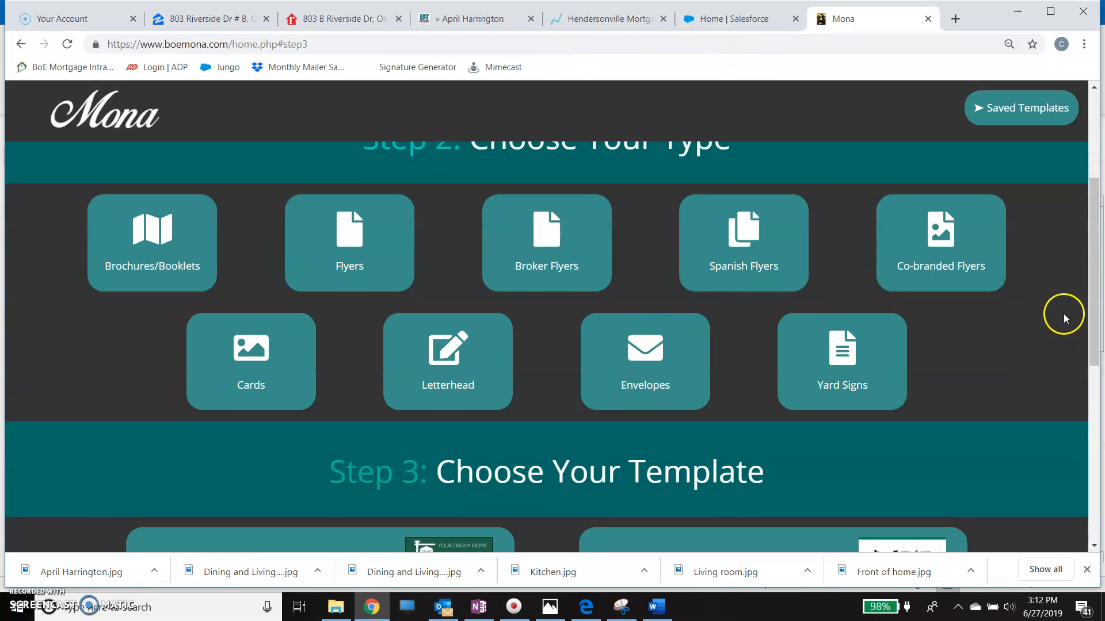
{"action": "left_click", "coordinate": [982, 271]}
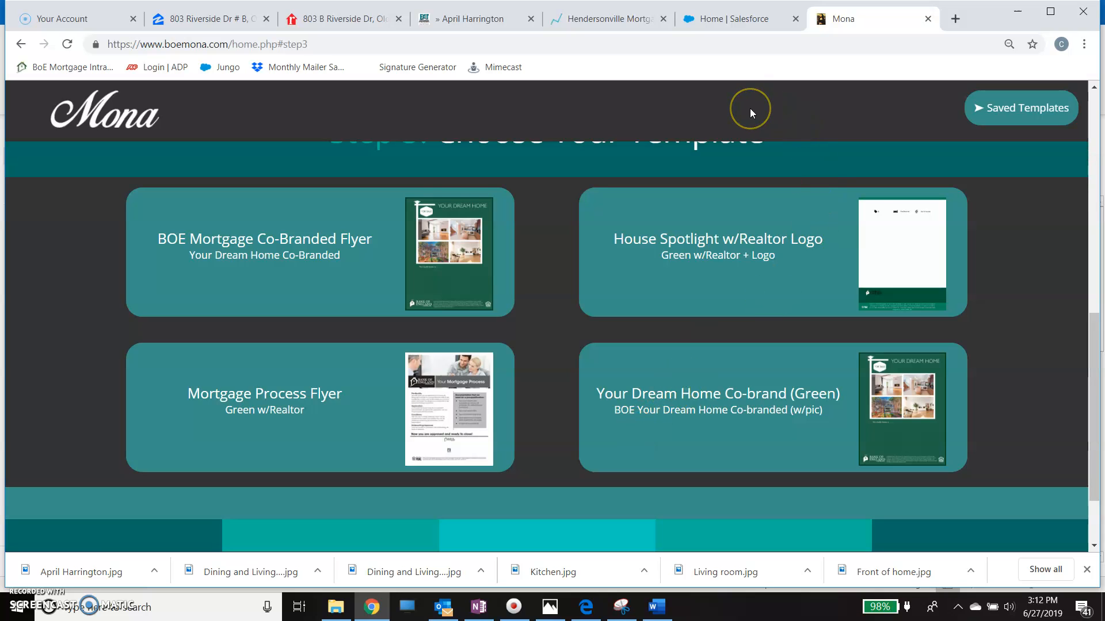
- Switch to Jungo, open PrintPub and browse by type to list the Open House flyer templates
{"action": "left_click", "coordinate": [723, 21]}
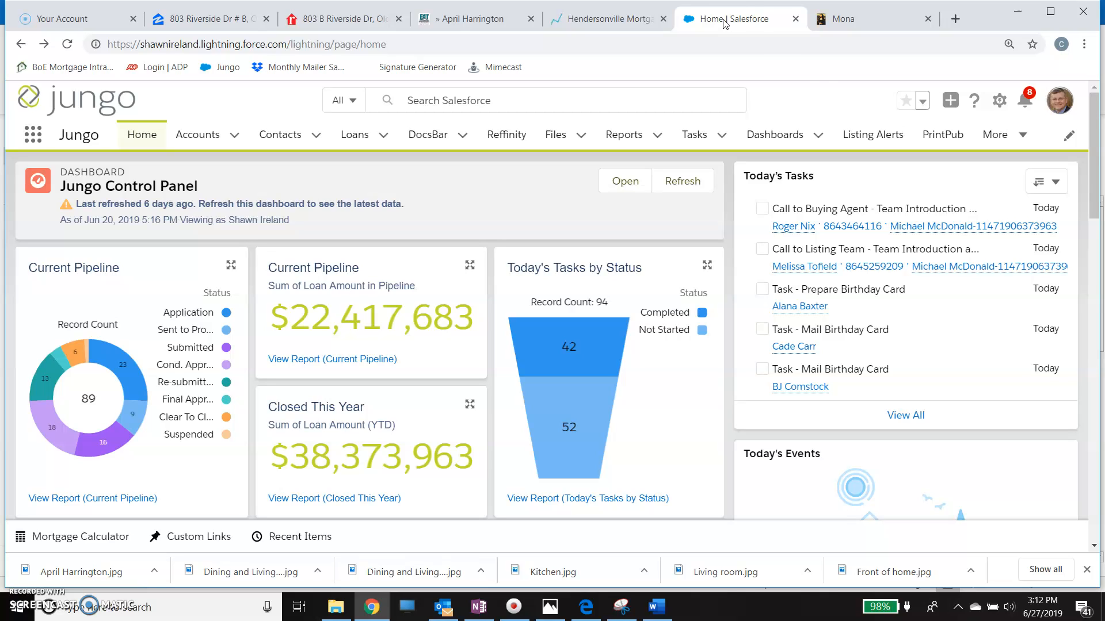
{"action": "left_click", "coordinate": [942, 137]}
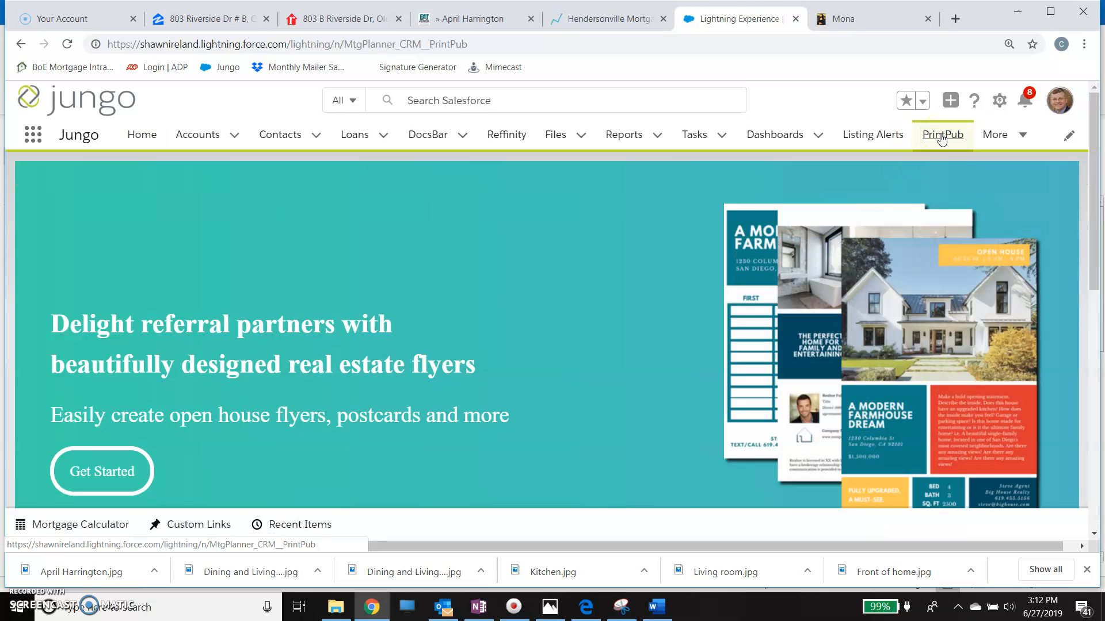
{"action": "scroll", "coordinate": [710, 372], "scroll_direction": "down", "scroll_amount": 2}
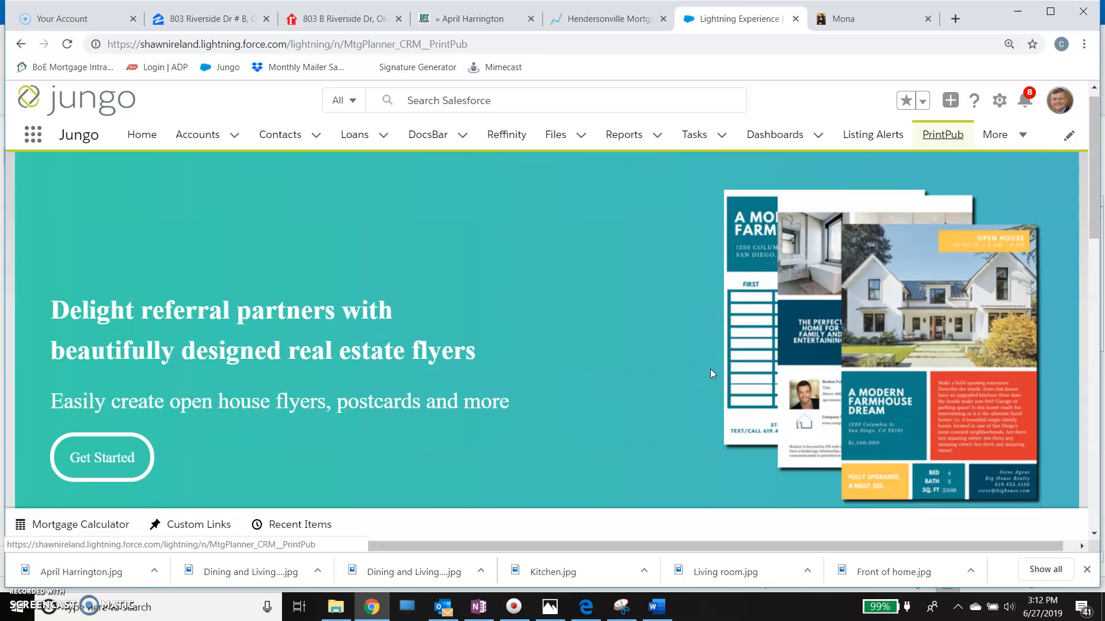
{"action": "scroll", "coordinate": [712, 373], "scroll_direction": "down", "scroll_amount": 5}
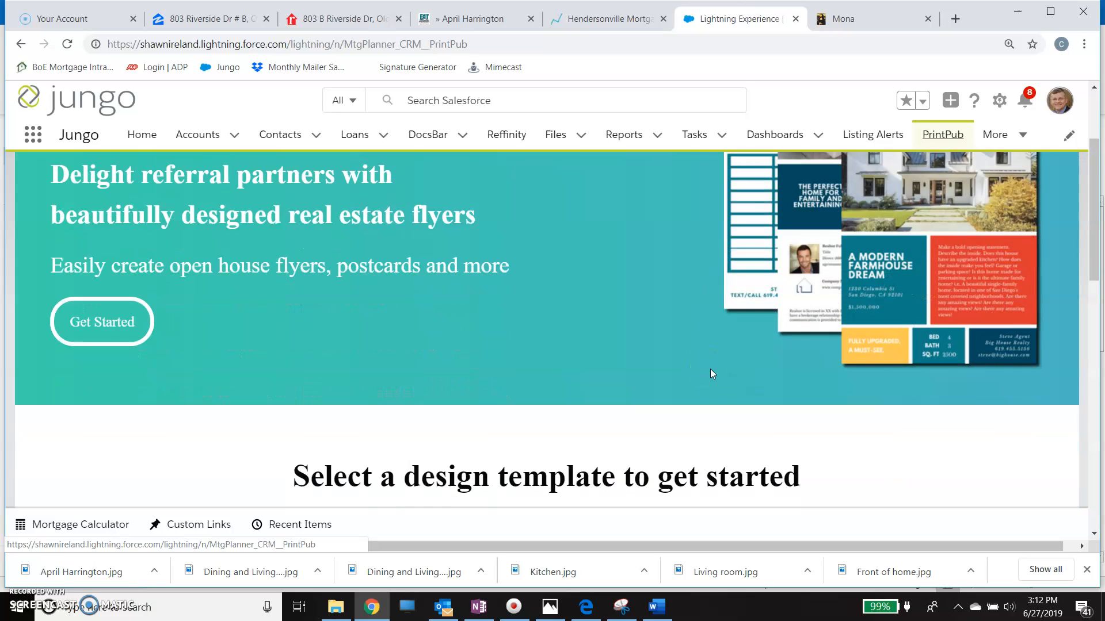
{"action": "scroll", "coordinate": [711, 375], "scroll_direction": "down", "scroll_amount": 2}
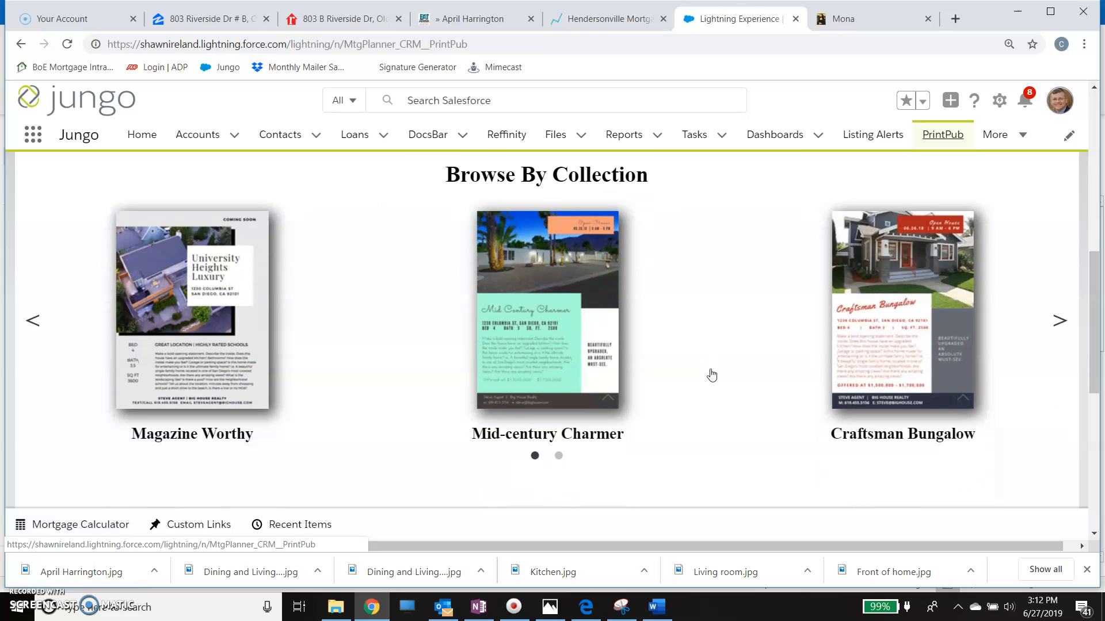
{"action": "scroll", "coordinate": [712, 375], "scroll_direction": "down", "scroll_amount": 5}
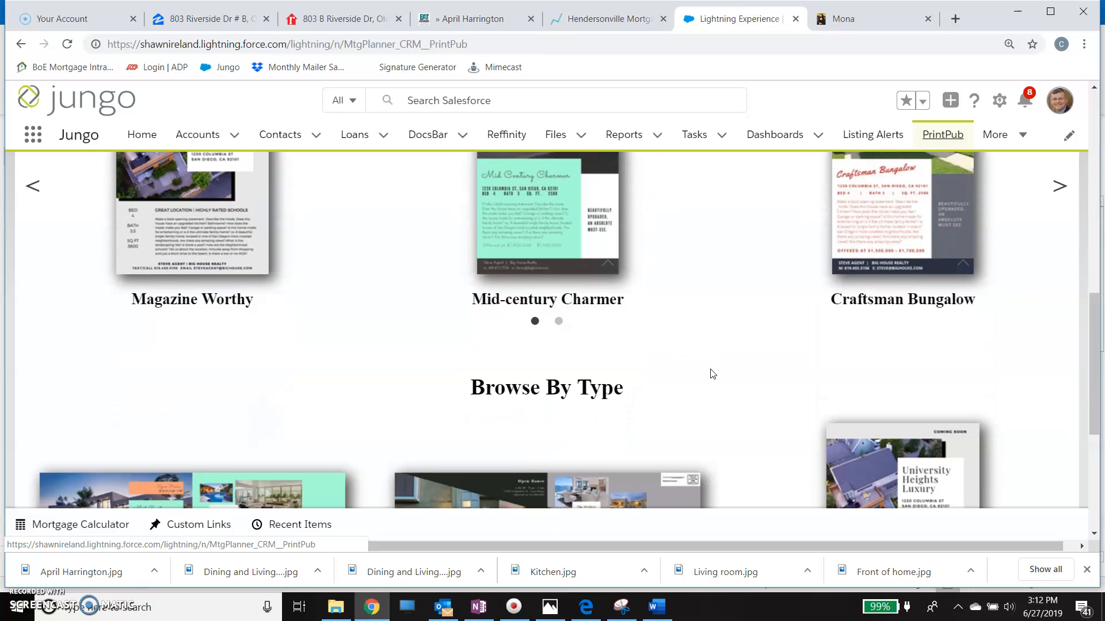
{"action": "scroll", "coordinate": [711, 375], "scroll_direction": "down", "scroll_amount": 2}
{"action": "left_click", "coordinate": [959, 234]}
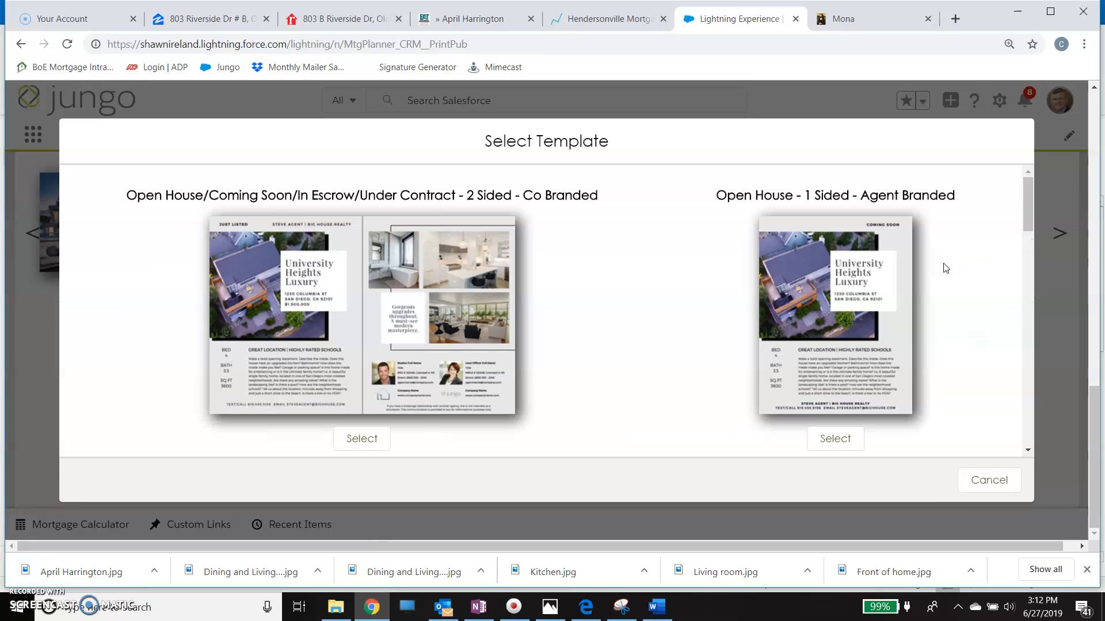
- Select the "Open House - 1 Sided - Co-Branded" template for the flyer
{"action": "scroll", "coordinate": [652, 332], "scroll_direction": "down", "scroll_amount": 1}
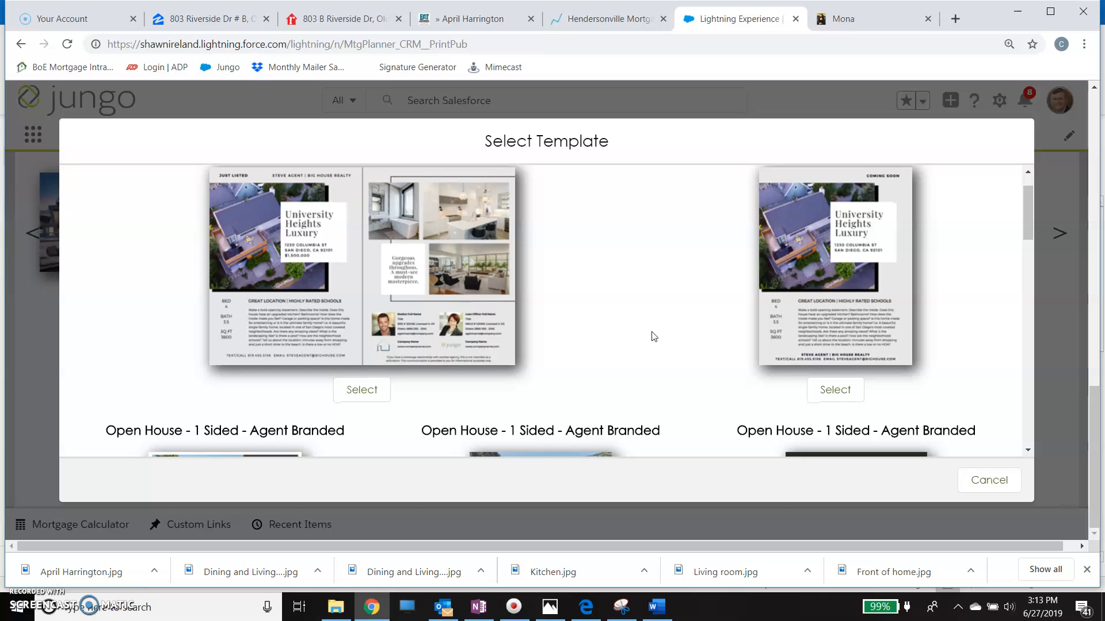
{"action": "scroll", "coordinate": [653, 337], "scroll_direction": "down", "scroll_amount": 2}
{"action": "scroll", "coordinate": [654, 337], "scroll_direction": "down", "scroll_amount": 3}
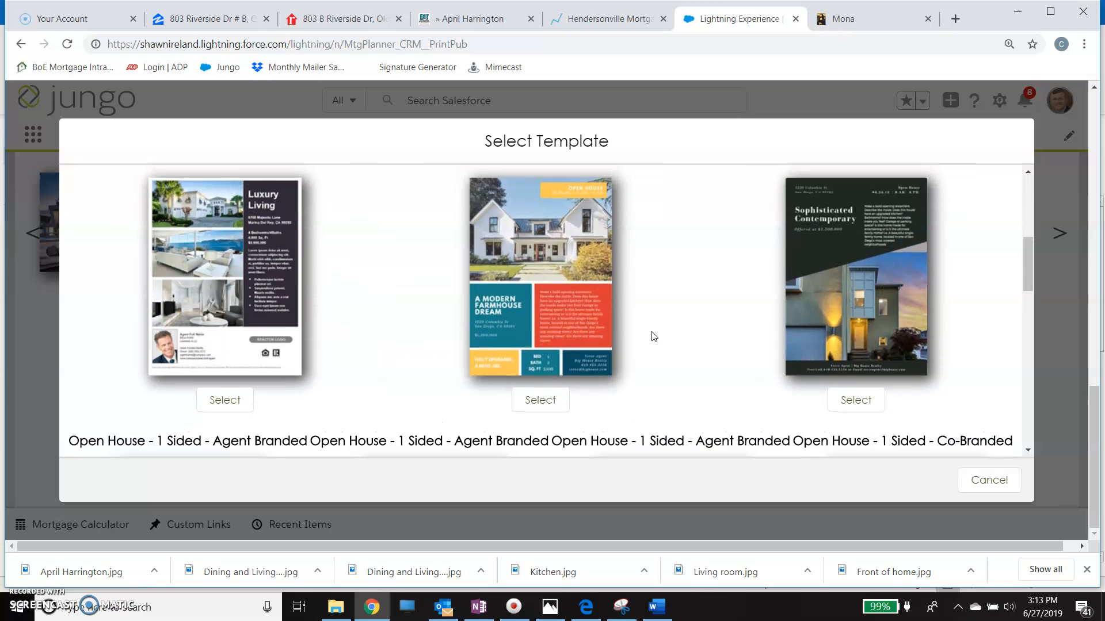
{"action": "scroll", "coordinate": [654, 336], "scroll_direction": "down", "scroll_amount": 5}
{"action": "left_click", "coordinate": [727, 318]}
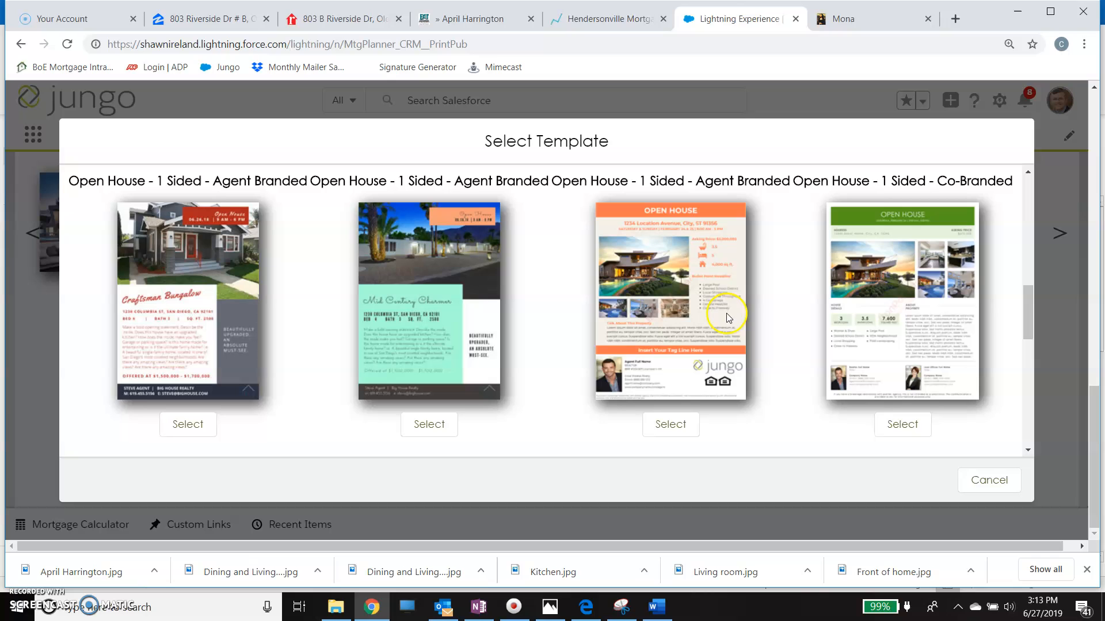
{"action": "left_click", "coordinate": [909, 426]}
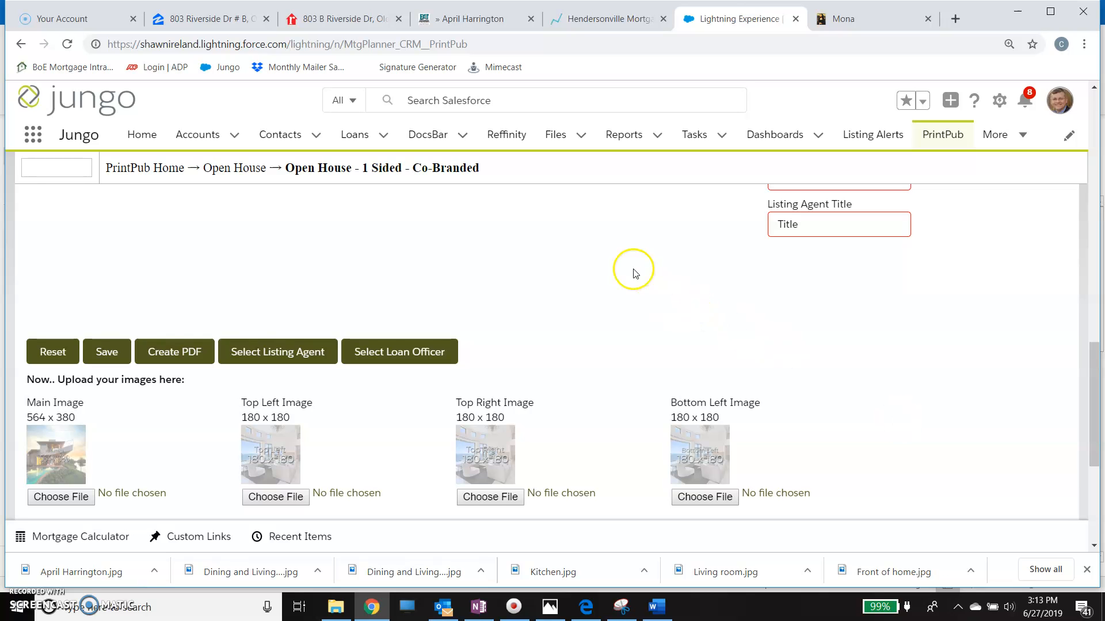
- Change the date in the flyer's Date and Time field to Saturday, July 6th, keeping the time
{"action": "scroll", "coordinate": [633, 271], "scroll_direction": "up", "scroll_amount": 5}
{"action": "scroll", "coordinate": [635, 274], "scroll_direction": "up", "scroll_amount": 4}
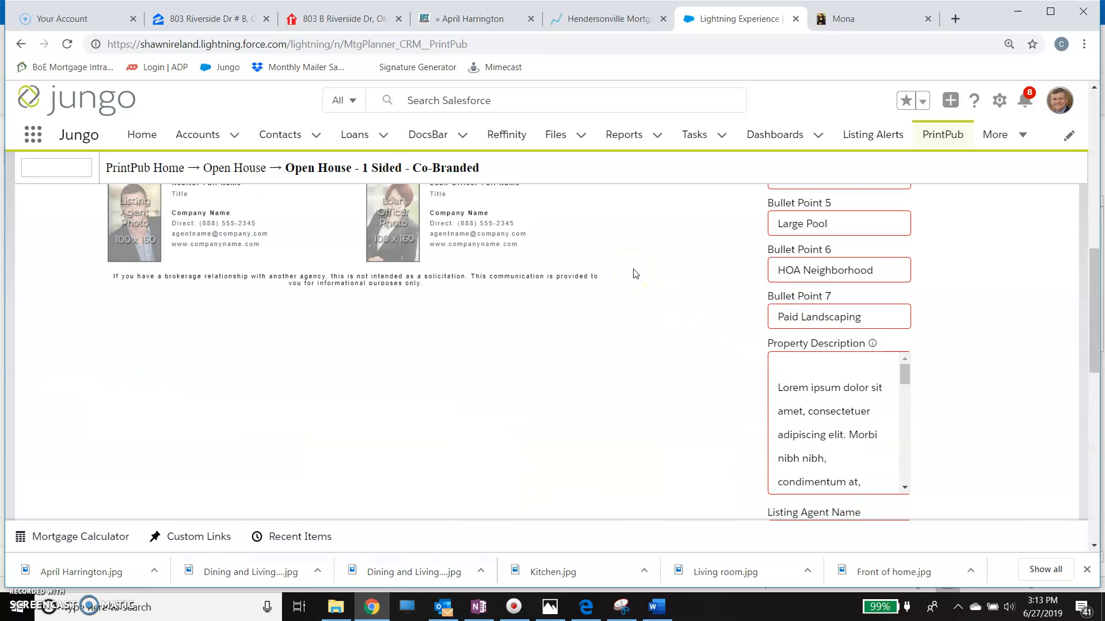
{"action": "scroll", "coordinate": [635, 274], "scroll_direction": "up", "scroll_amount": 5}
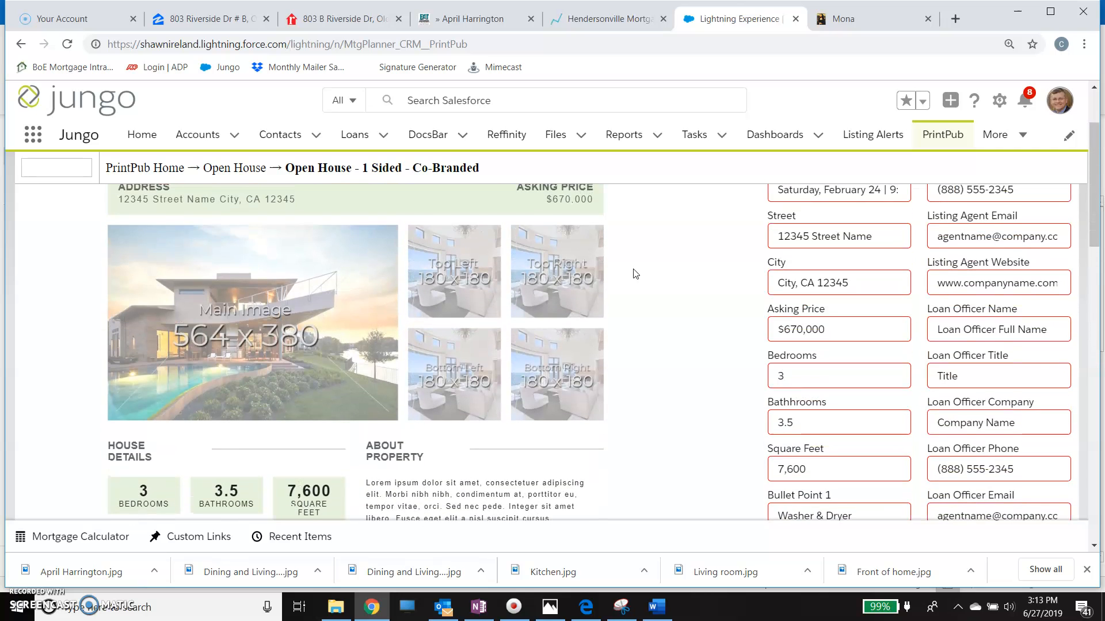
{"action": "scroll", "coordinate": [636, 274], "scroll_direction": "up", "scroll_amount": 2}
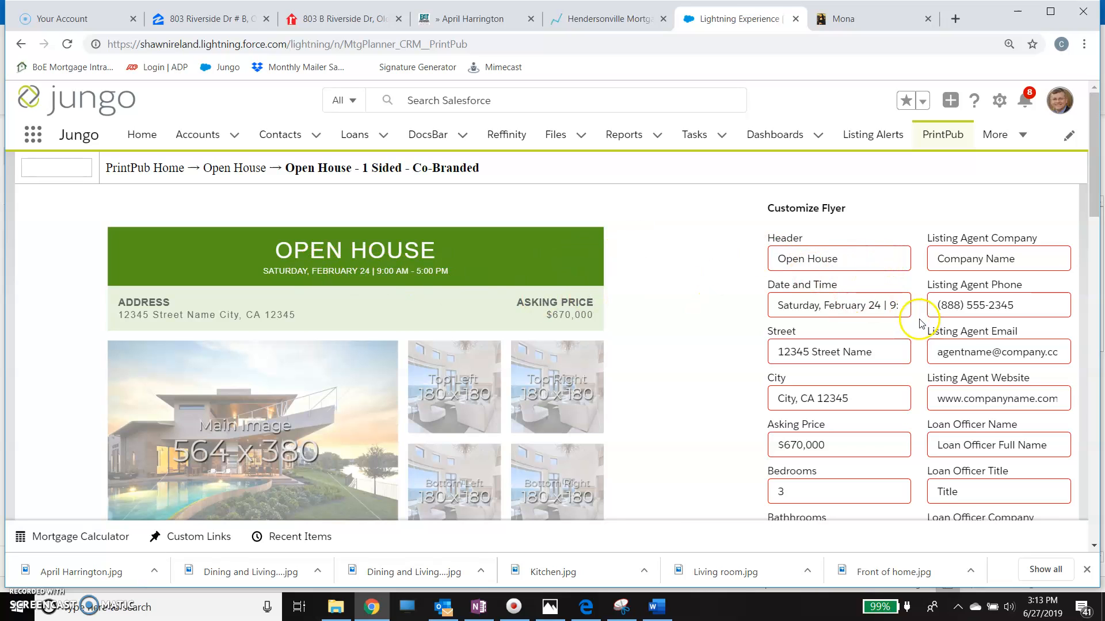
{"action": "left_click", "coordinate": [882, 305]}
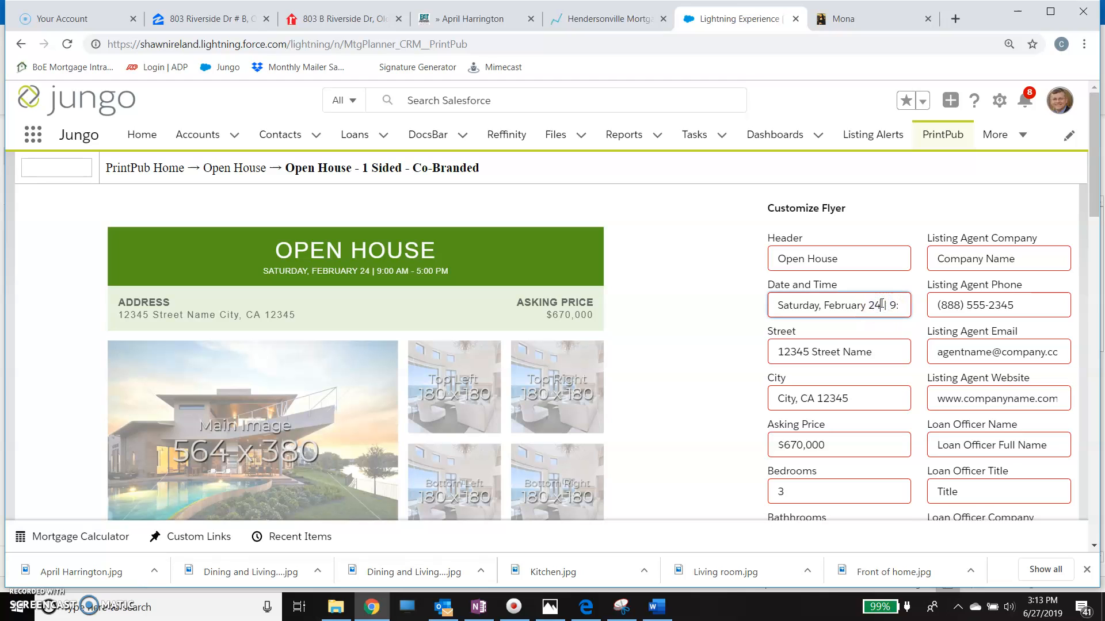
{"action": "key", "text": "BackSpace"}
{"action": "key", "text": "BackSpace"}
{"action": "key", "text": "BackSpace"}
{"action": "key", "text": "BackSpace"}
{"action": "key", "text": "BackSpace"}
{"action": "key", "text": "BackSpace"}
{"action": "key", "text": "BackSpace"}
{"action": "key", "text": "BackSpace"}
{"action": "type", "text": "July 6th"}
{"action": "left_click", "coordinate": [872, 363]}
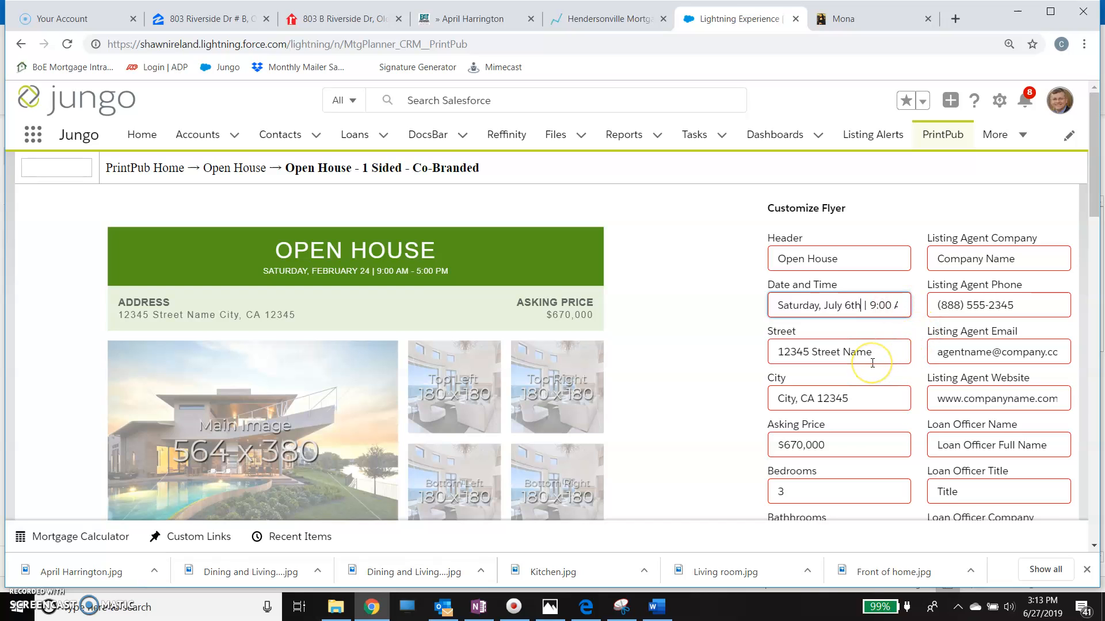
{"action": "left_click", "coordinate": [876, 354]}
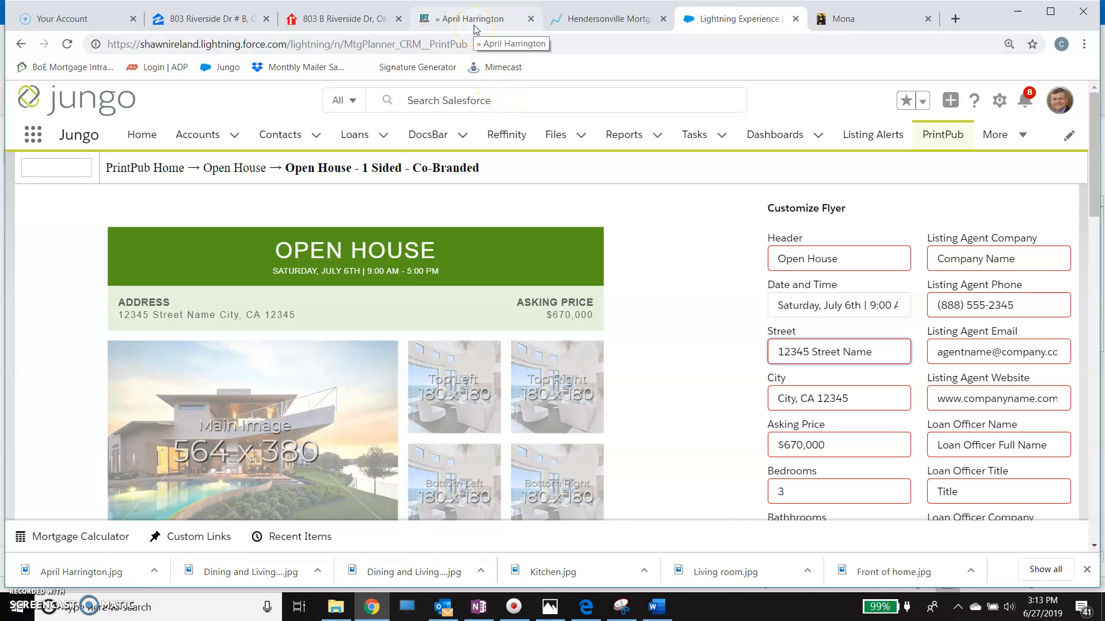
- Switch to the realtor.com listing, close its photo viewer and copy the property's street address
{"action": "left_click", "coordinate": [334, 20]}
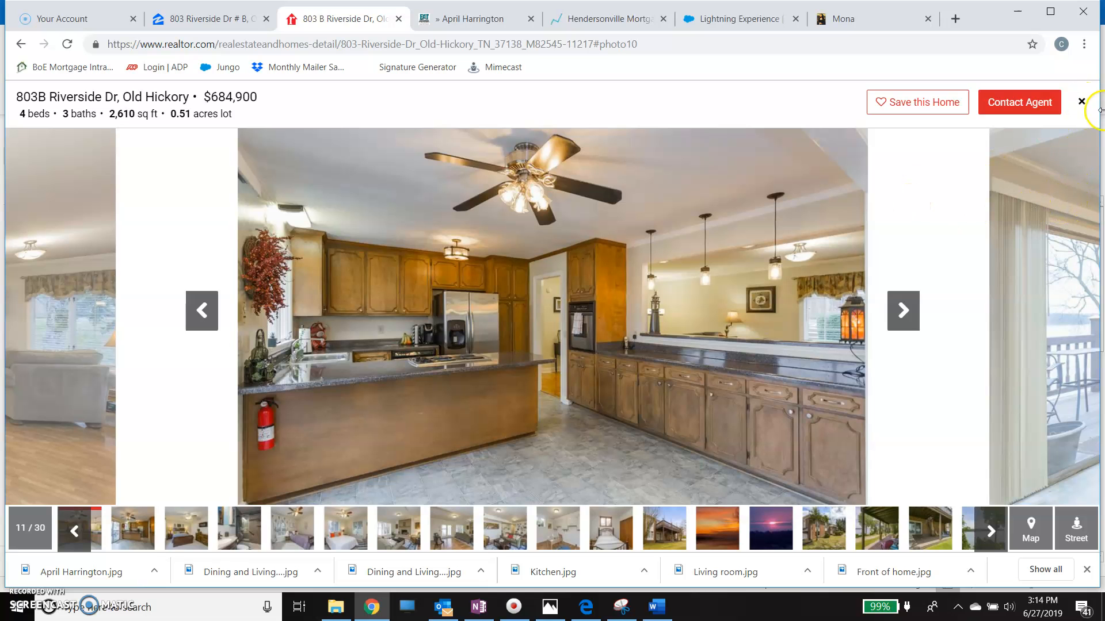
{"action": "left_click", "coordinate": [1082, 102]}
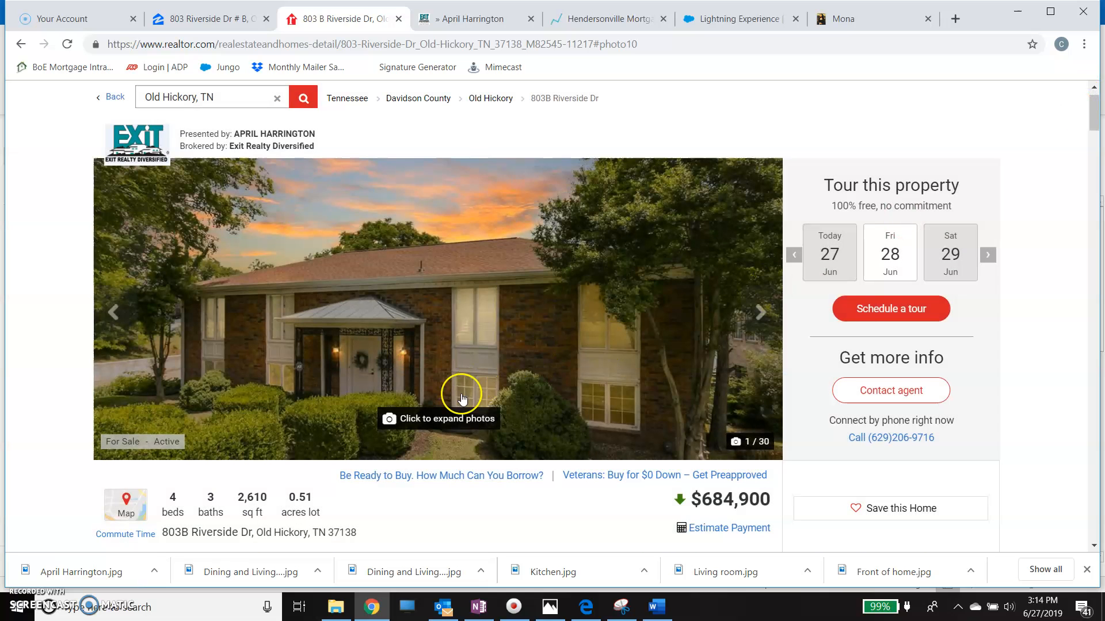
{"action": "scroll", "coordinate": [459, 397], "scroll_direction": "down", "scroll_amount": 2}
{"action": "scroll", "coordinate": [461, 397], "scroll_direction": "down", "scroll_amount": 1}
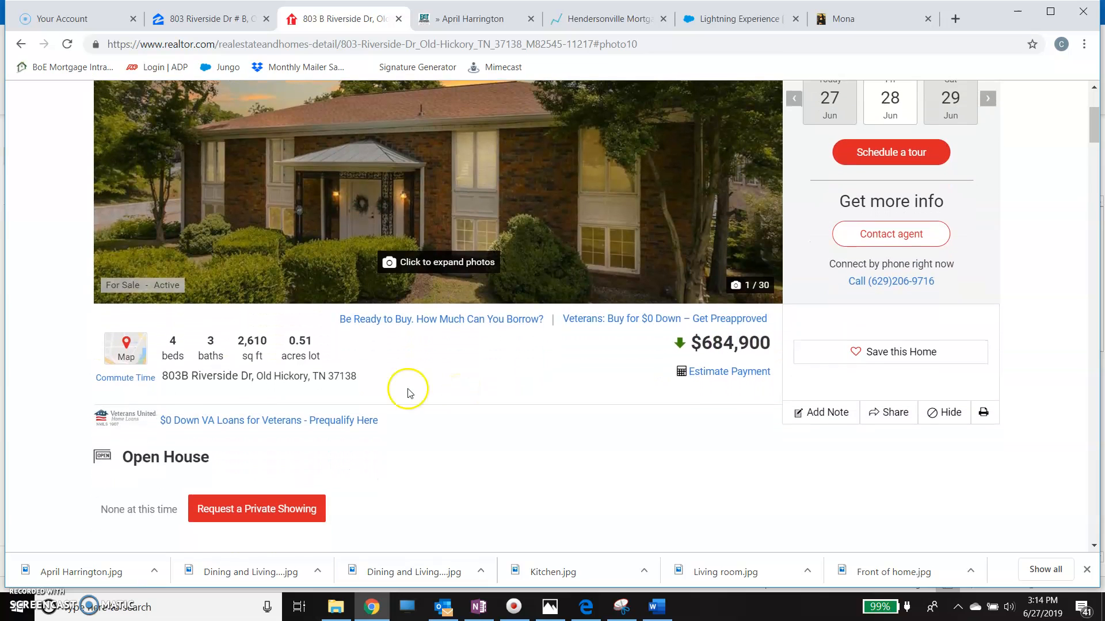
{"action": "left_click_drag", "start_coordinate": [252, 377], "coordinate": [165, 377]}
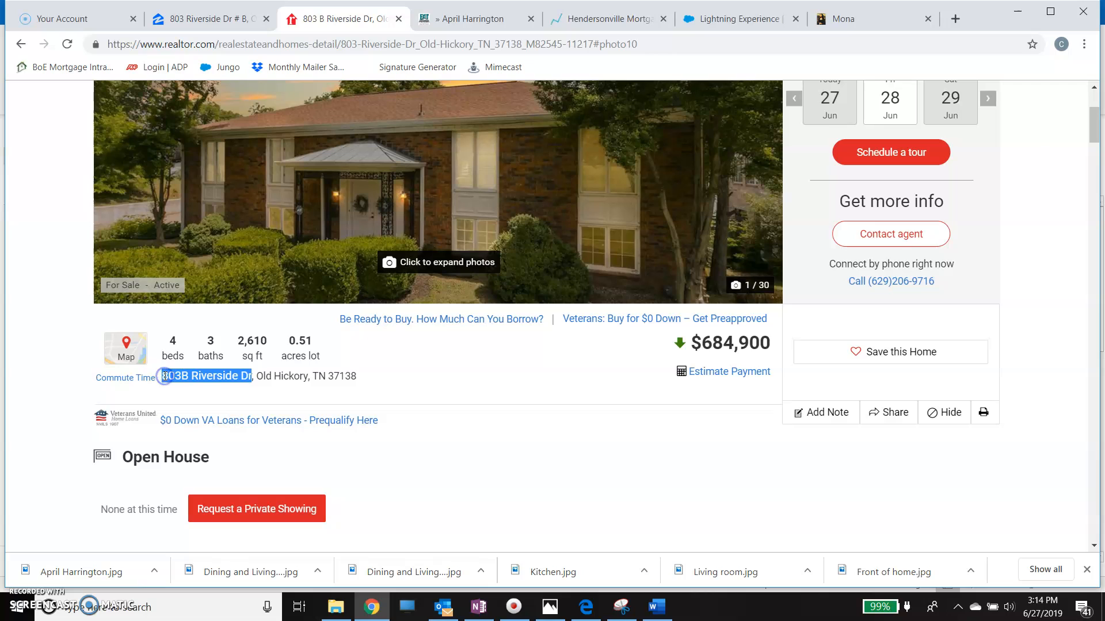
{"action": "right_click", "coordinate": [195, 375]}
{"action": "left_click", "coordinate": [211, 387]}
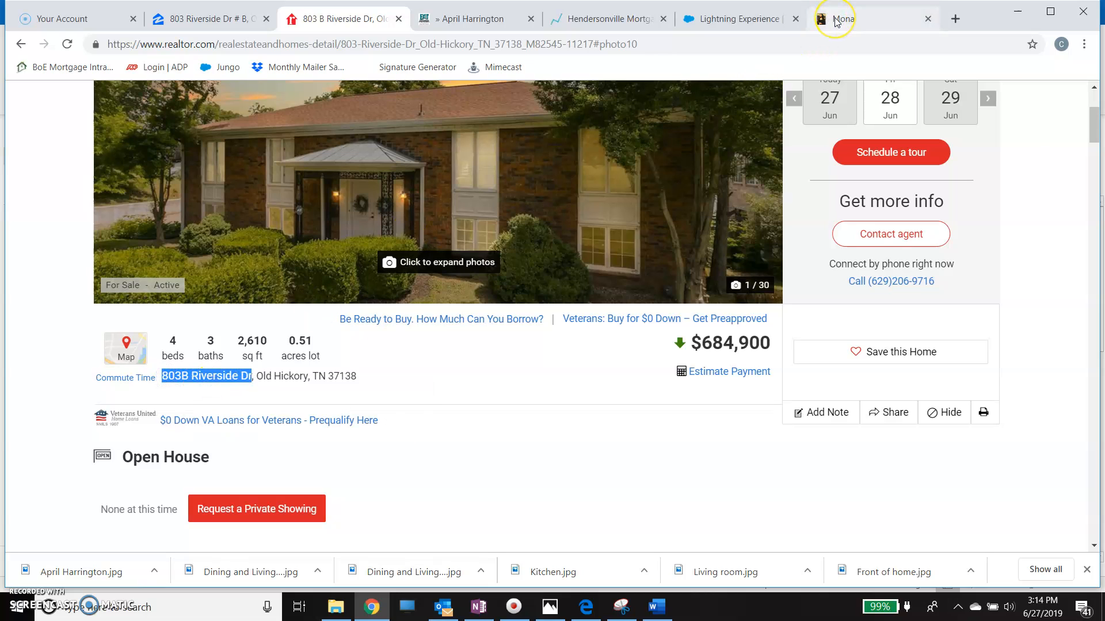
- Return to the PrintPub flyer and replace the Street placeholder with the copied street address
{"action": "scroll", "coordinate": [644, 485], "scroll_direction": "up", "scroll_amount": 1}
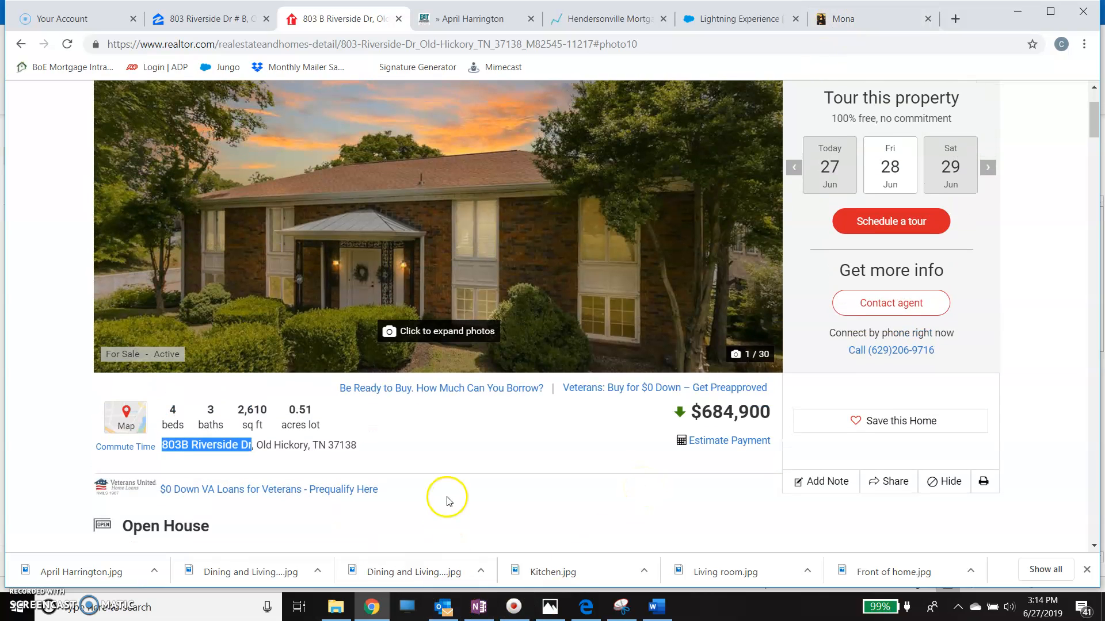
{"action": "left_click", "coordinate": [730, 20]}
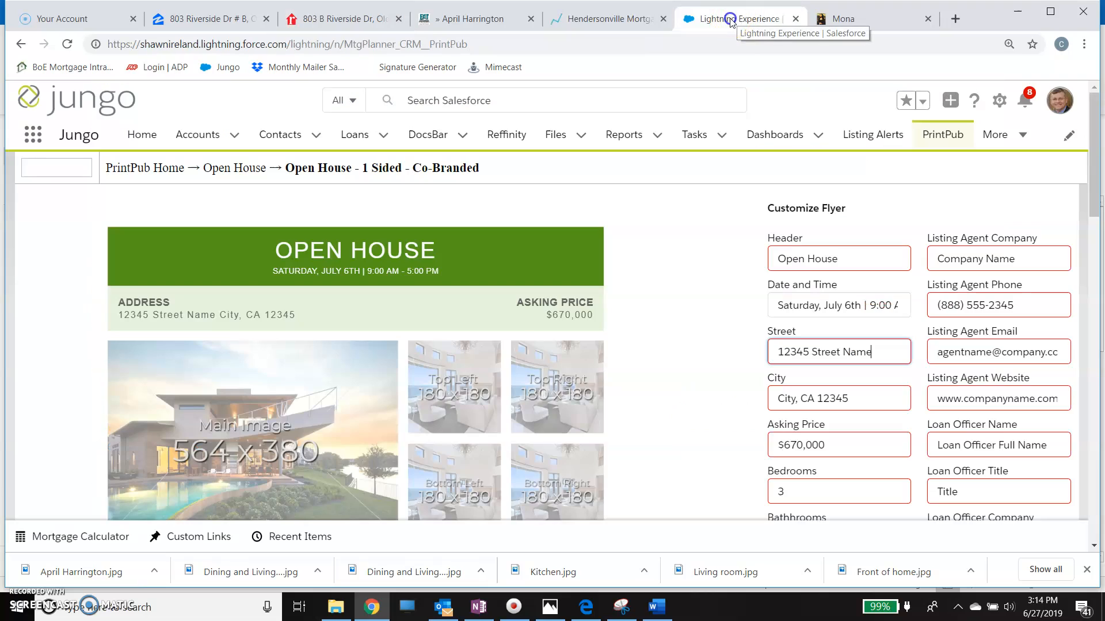
{"action": "left_click_drag", "start_coordinate": [879, 353], "coordinate": [767, 353]}
{"action": "key", "text": "BackSpace"}
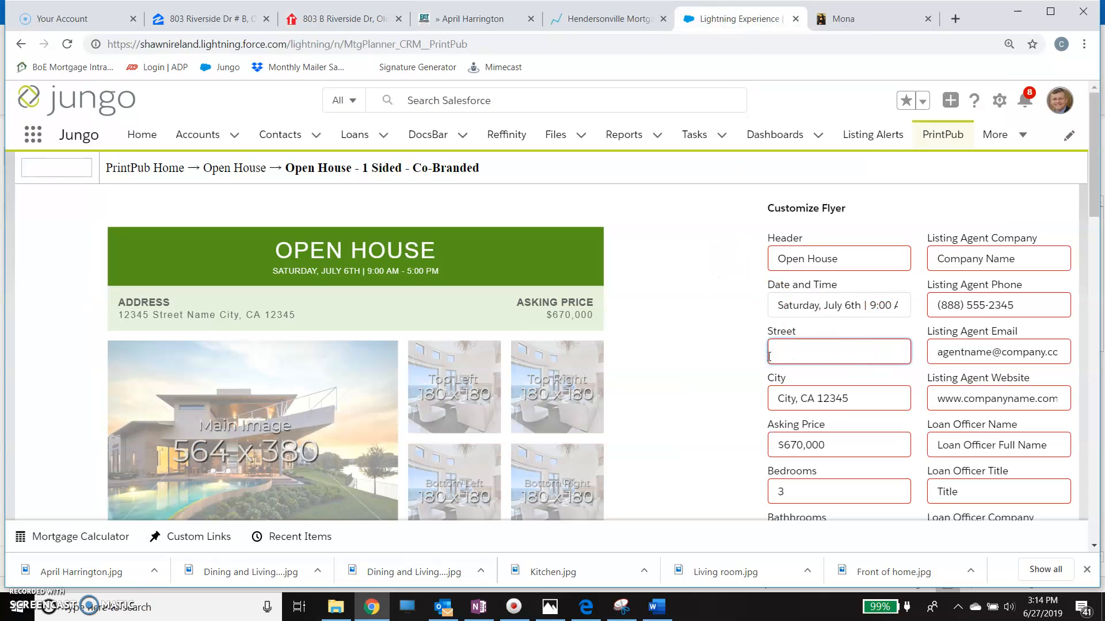
{"action": "right_click", "coordinate": [777, 352]}
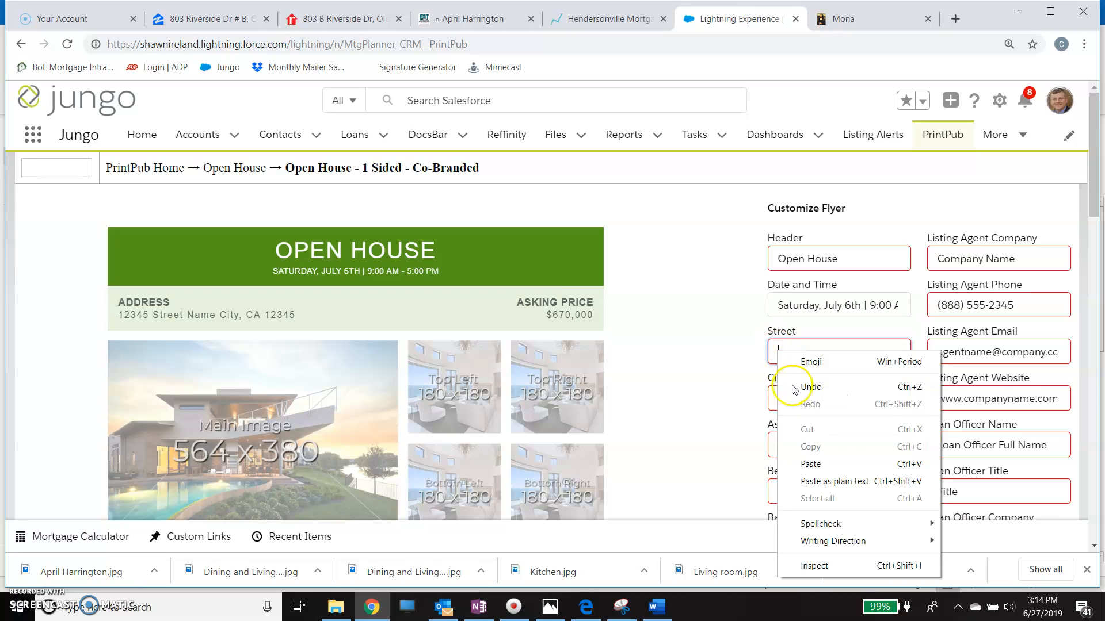
{"action": "left_click", "coordinate": [818, 464]}
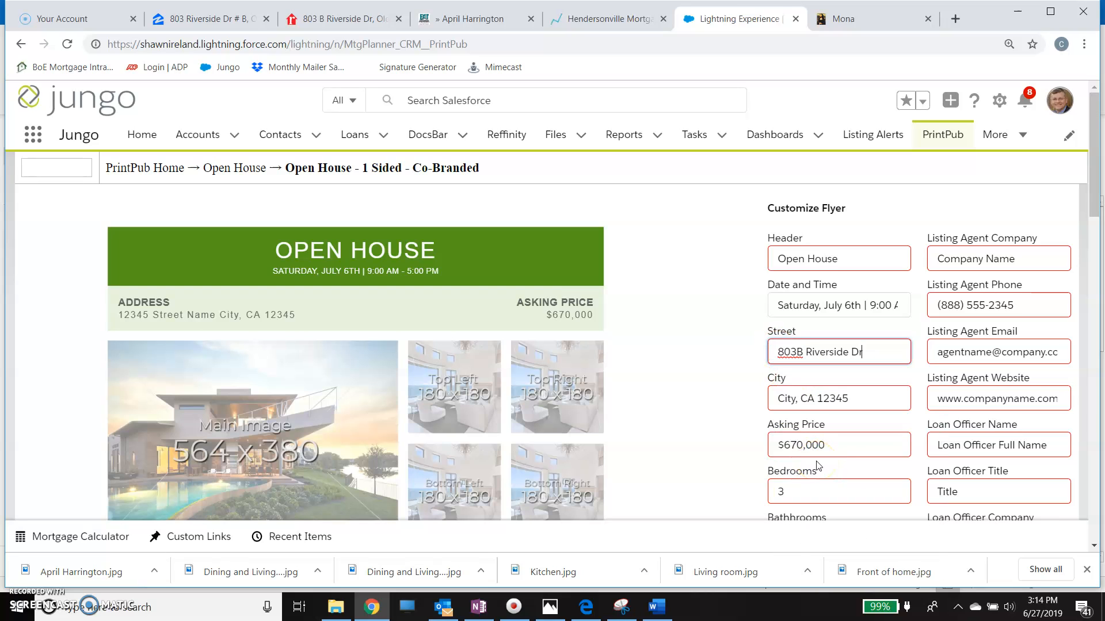
- Clear the placeholder text from the flyer's City field
{"action": "left_click", "coordinate": [860, 399]}
{"action": "left_click_drag", "start_coordinate": [861, 400], "coordinate": [761, 411]}
{"action": "key", "text": "BackSpace"}
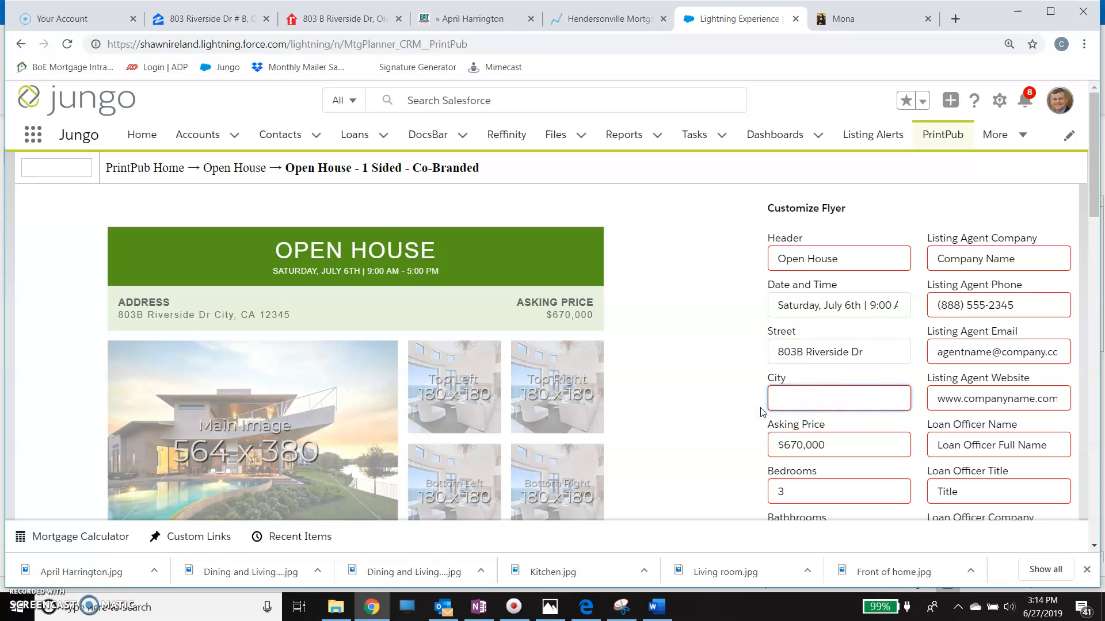
- Close the Mona page and switch to the realtor.com listing
{"action": "left_click", "coordinate": [822, 34]}
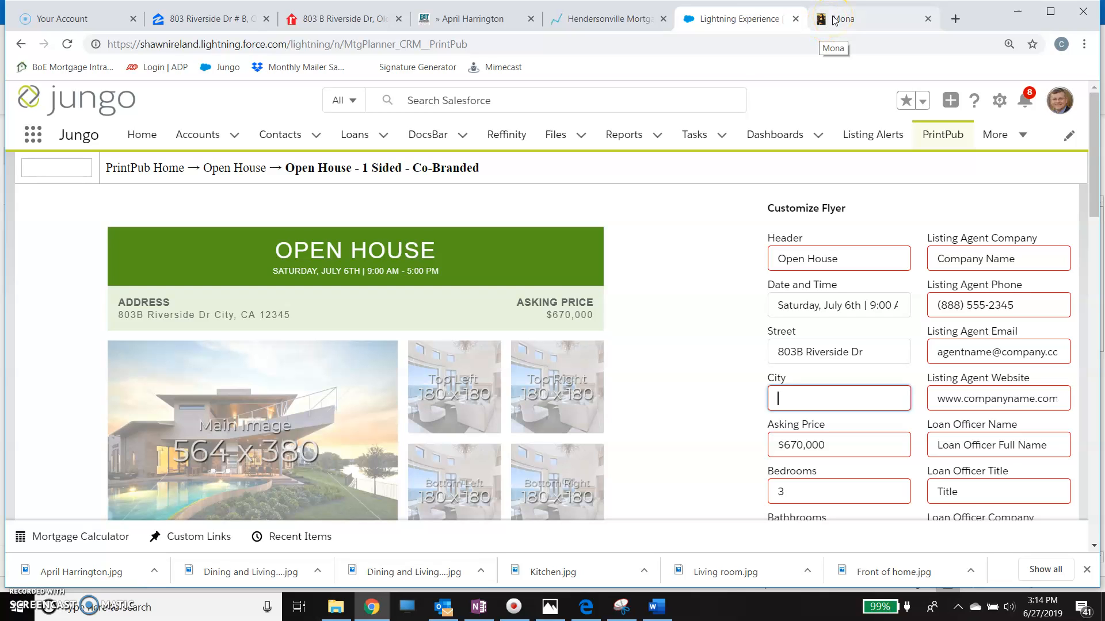
{"action": "left_click", "coordinate": [834, 20]}
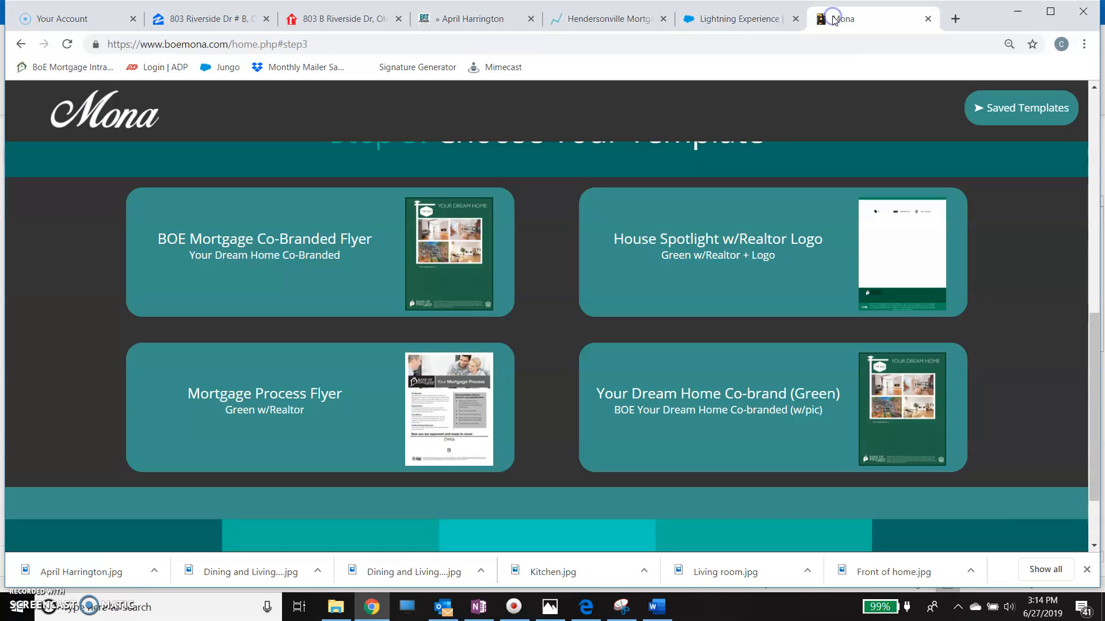
{"action": "left_click", "coordinate": [927, 19]}
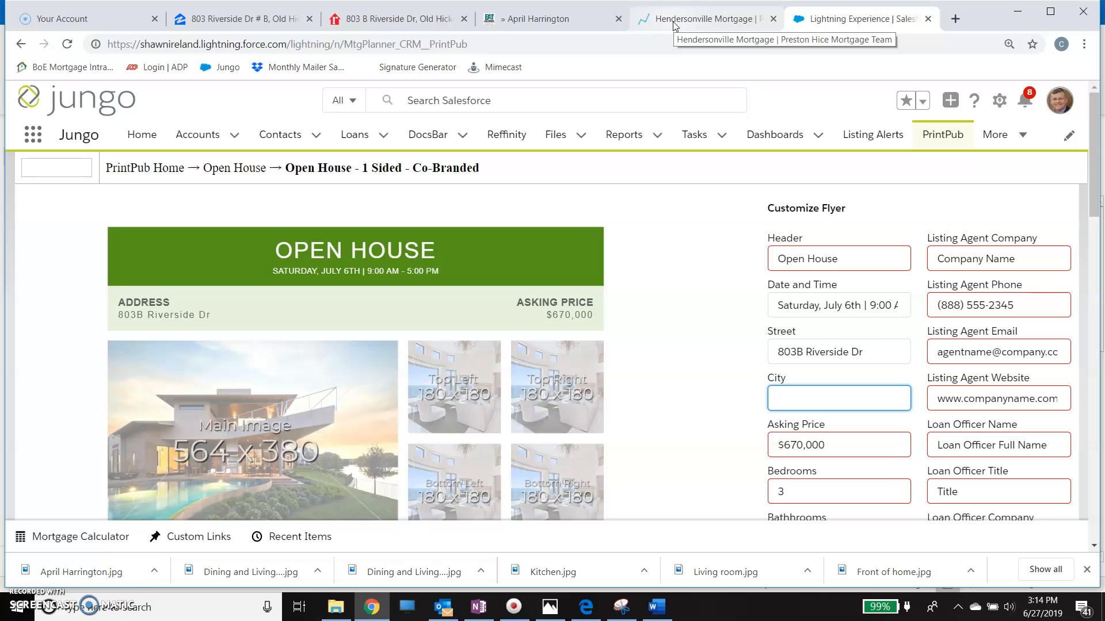
{"action": "left_click", "coordinate": [402, 19]}
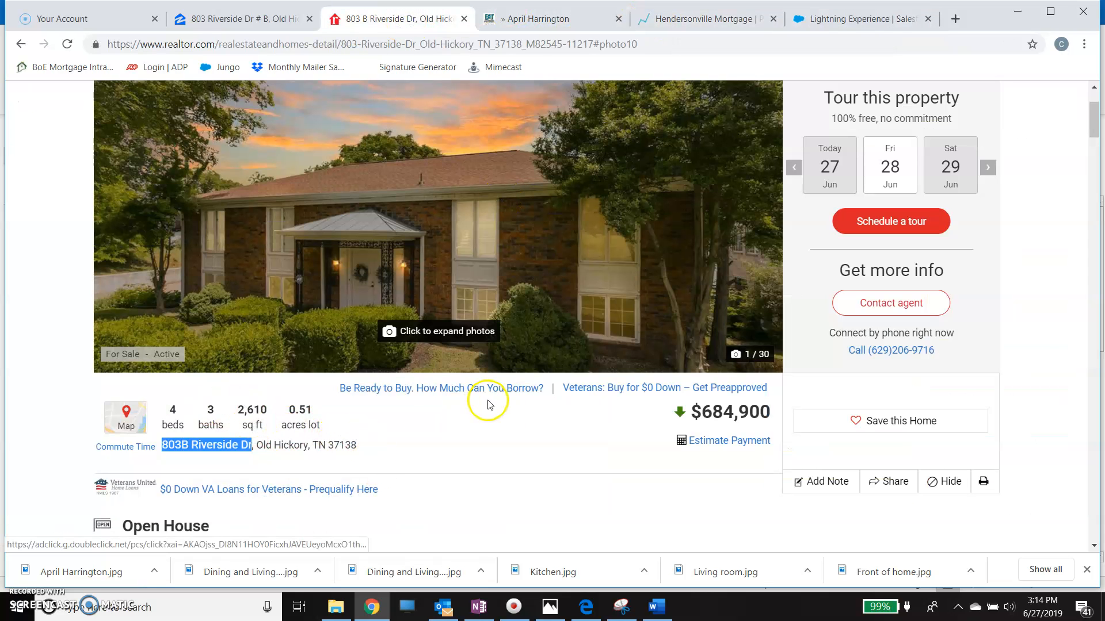
- Return to the PrintPub flyer and set its City to Old Hickory
{"action": "left_click", "coordinate": [856, 23]}
{"action": "left_click", "coordinate": [775, 393]}
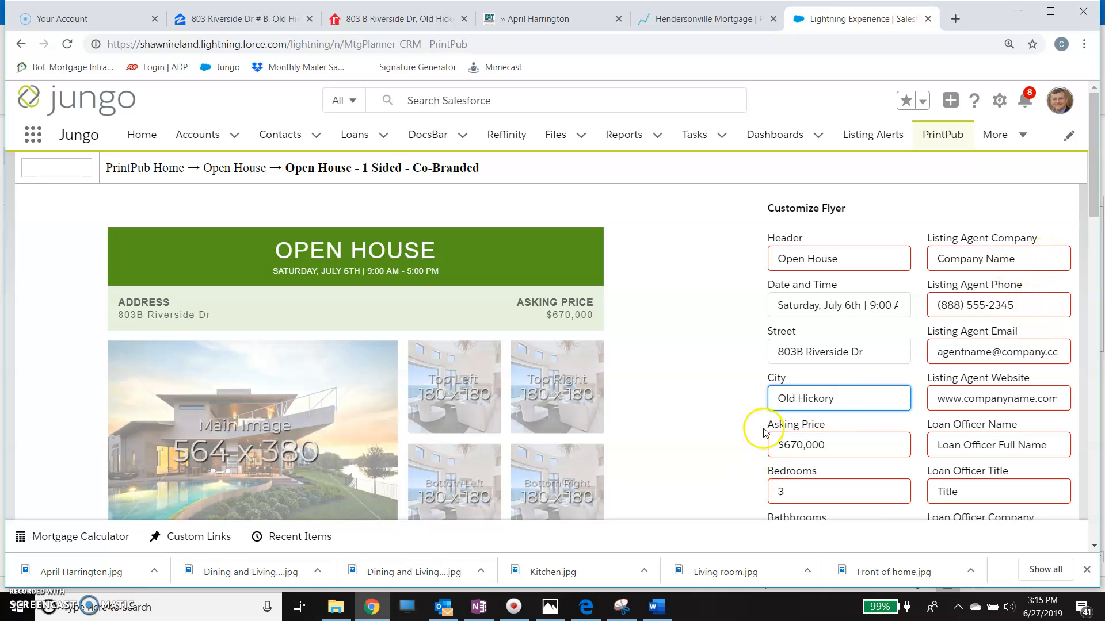
- Look up the price on the realtor.com listing and set the flyer's Asking Price to $684,900
{"action": "scroll", "coordinate": [844, 333], "scroll_direction": "down", "scroll_amount": 2}
{"action": "scroll", "coordinate": [844, 331], "scroll_direction": "down", "scroll_amount": 1}
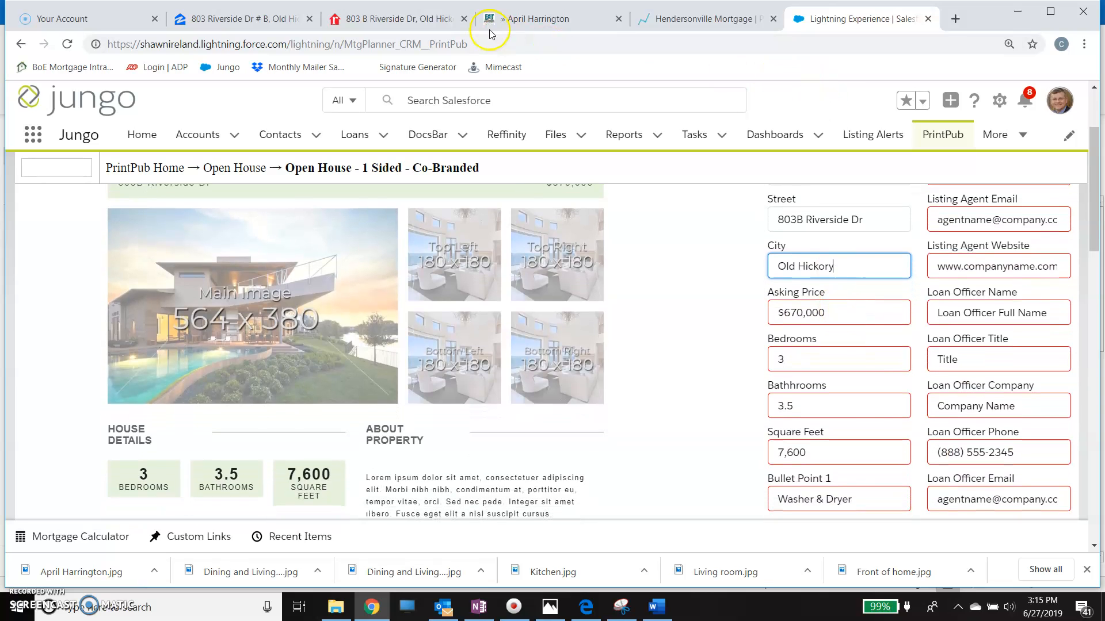
{"action": "left_click", "coordinate": [400, 19]}
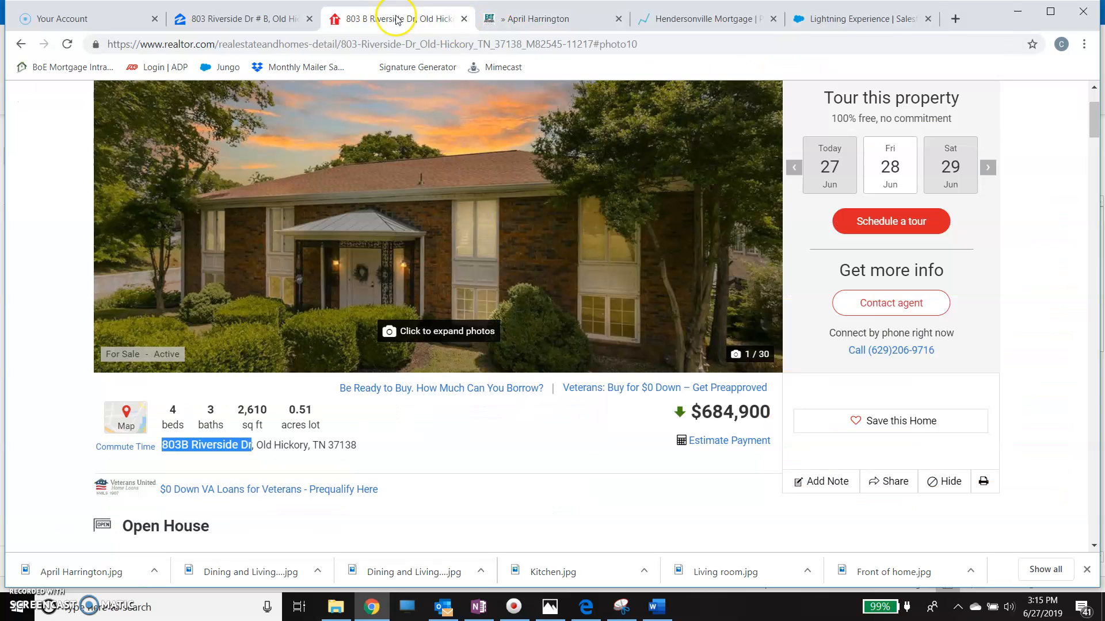
{"action": "left_click", "coordinate": [400, 429]}
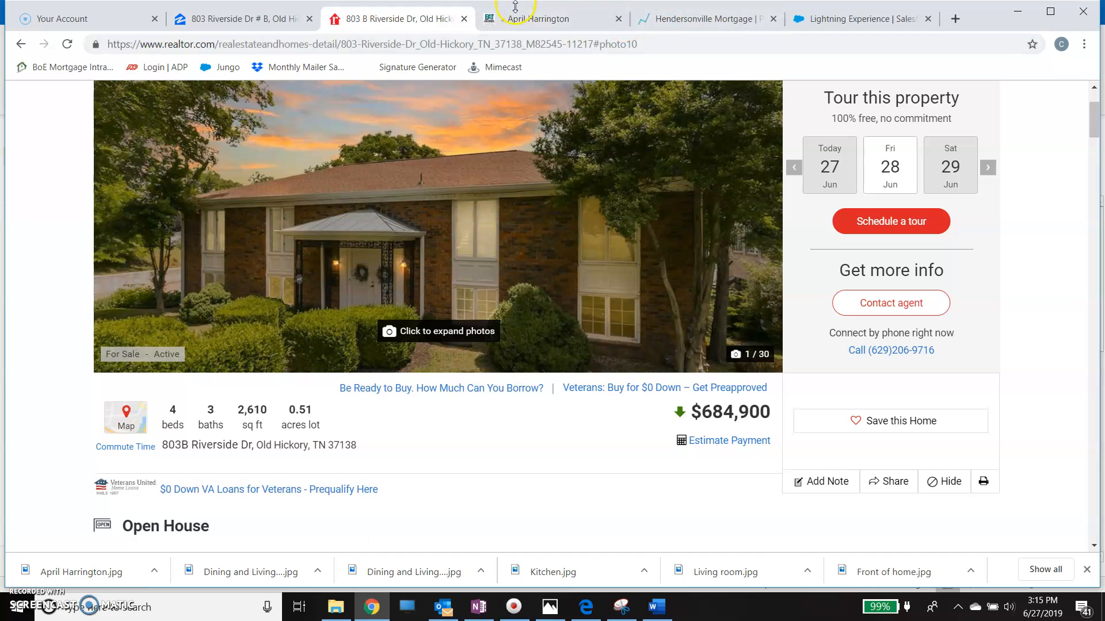
{"action": "left_click", "coordinate": [848, 20]}
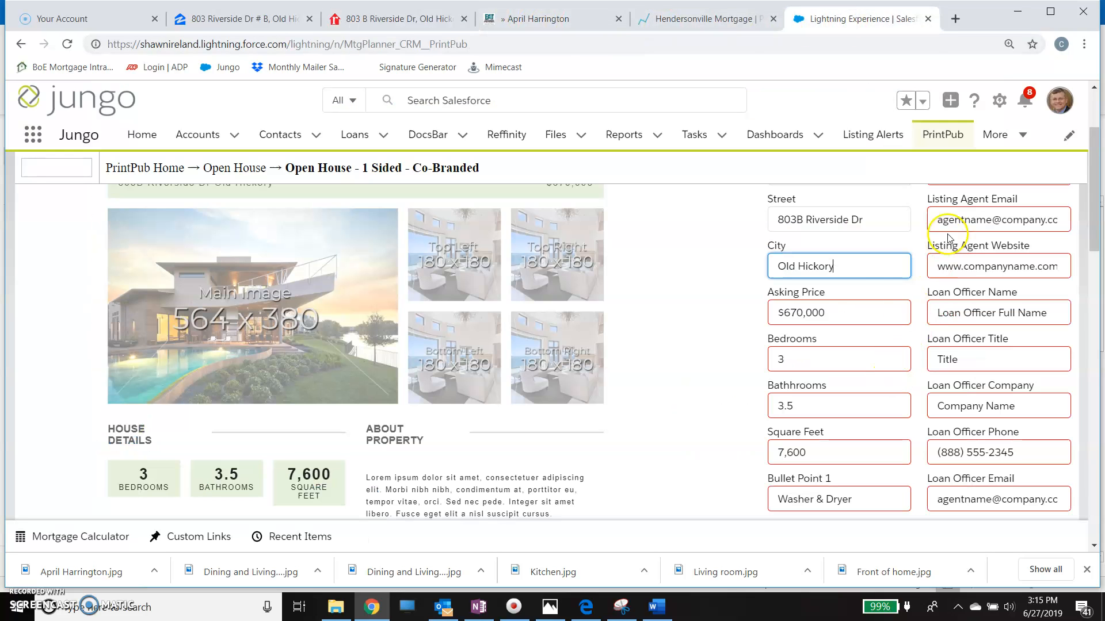
{"action": "left_click", "coordinate": [793, 318]}
{"action": "key", "text": "Delete"}
{"action": "key", "text": "Delete"}
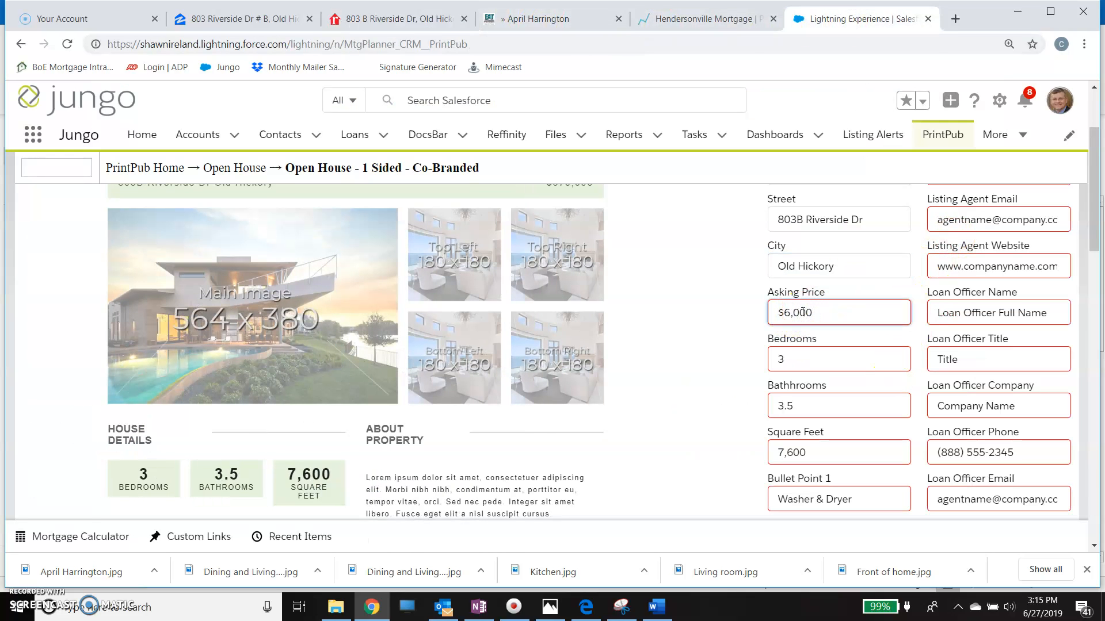
{"action": "type", "text": "6"}
{"action": "left_click", "coordinate": [401, 23]}
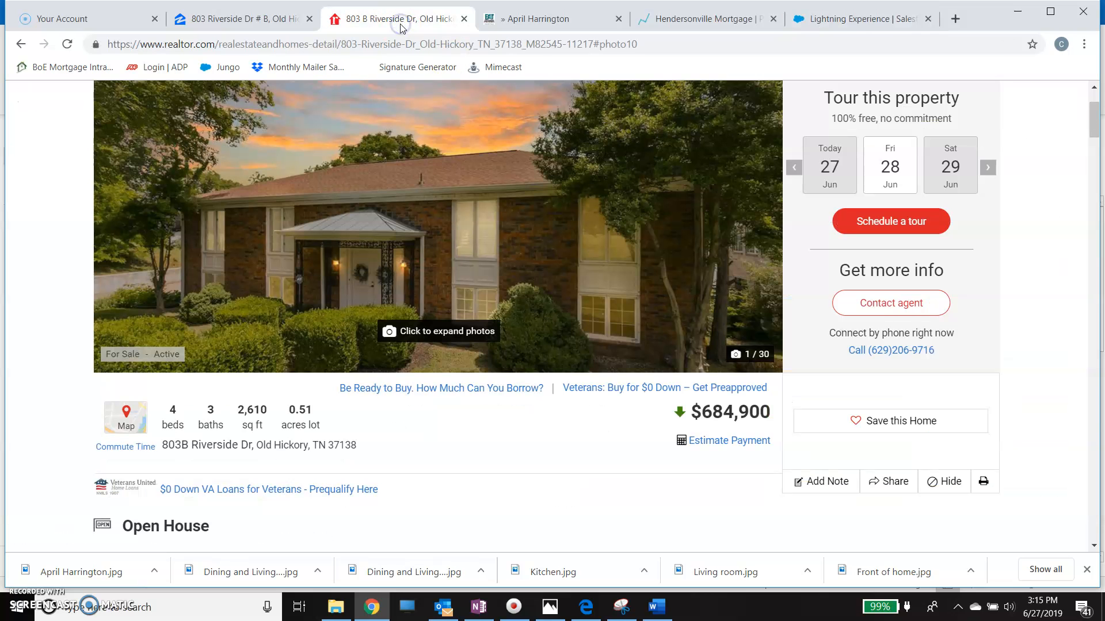
{"action": "left_click", "coordinate": [850, 19]}
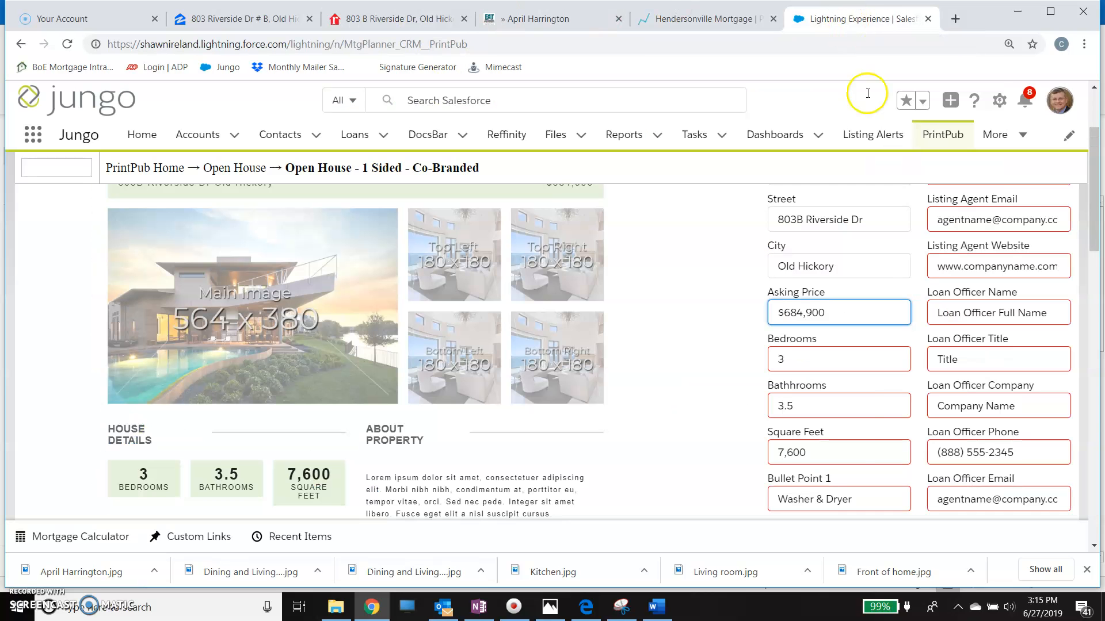
- Check the listing's room details and set the flyer to 4 bedrooms, 3 bathrooms and 2,610 square feet
{"action": "left_click", "coordinate": [436, 23]}
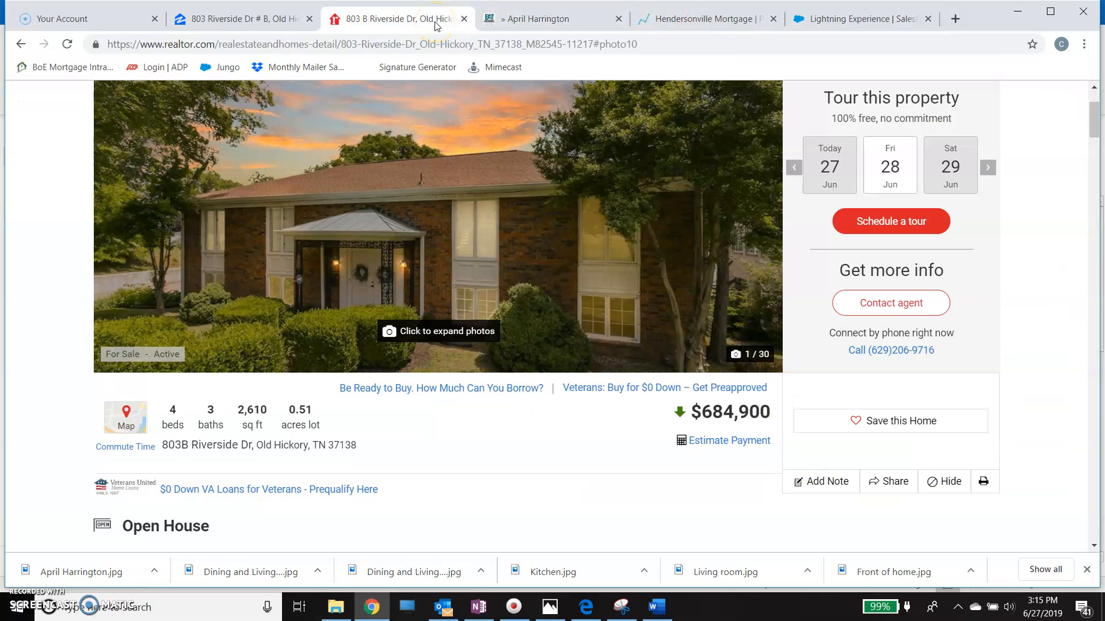
{"action": "left_click", "coordinate": [800, 20]}
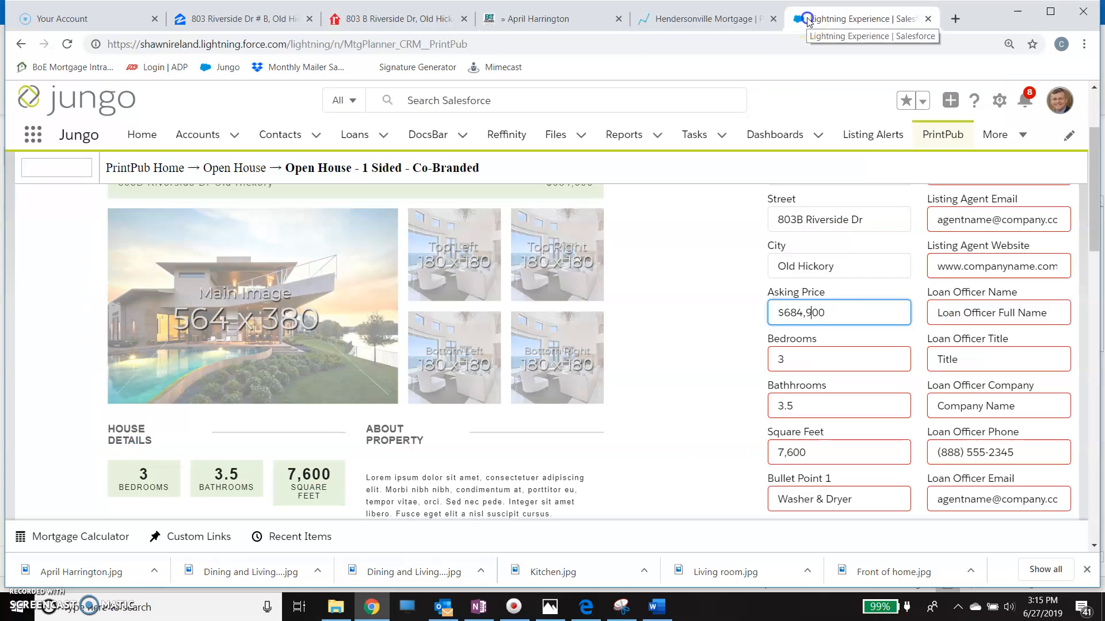
{"action": "left_click", "coordinate": [808, 354]}
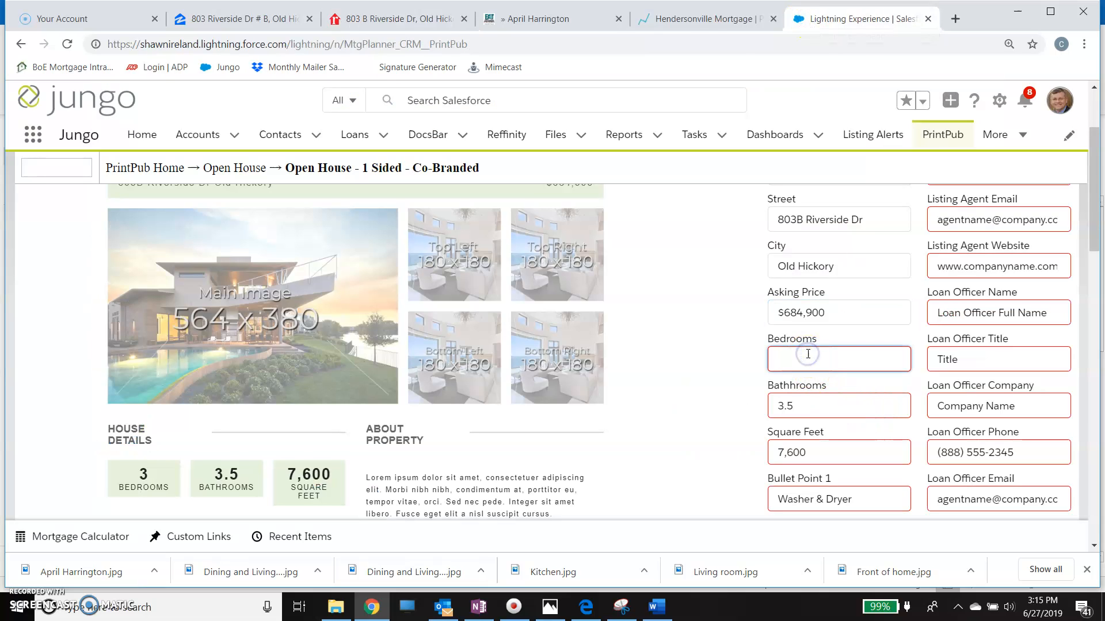
{"action": "left_click", "coordinate": [805, 398]}
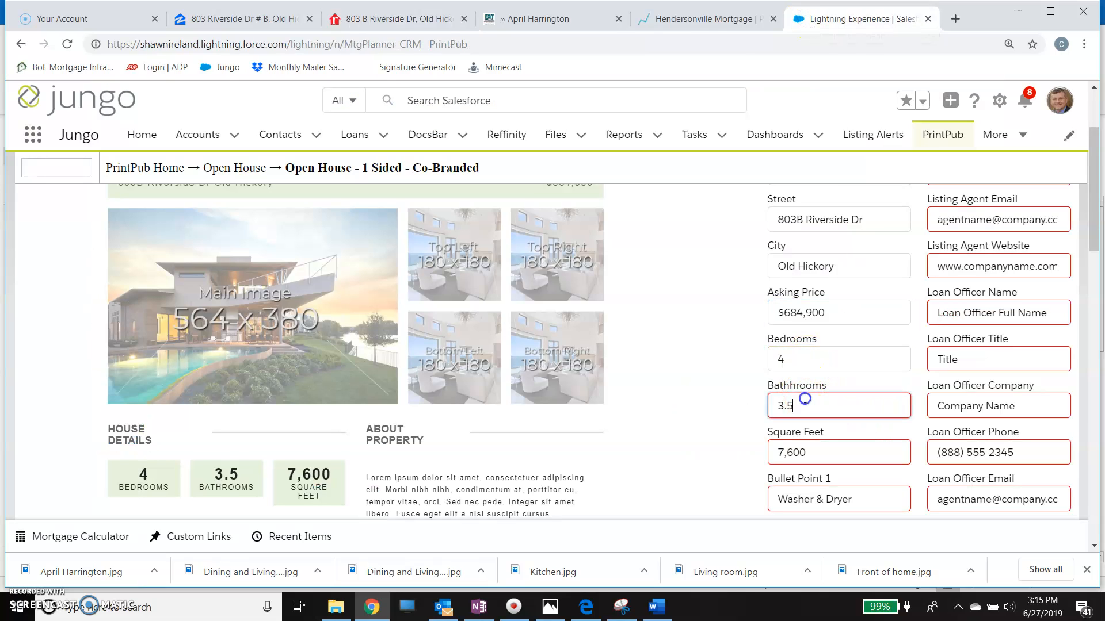
{"action": "left_click", "coordinate": [815, 454]}
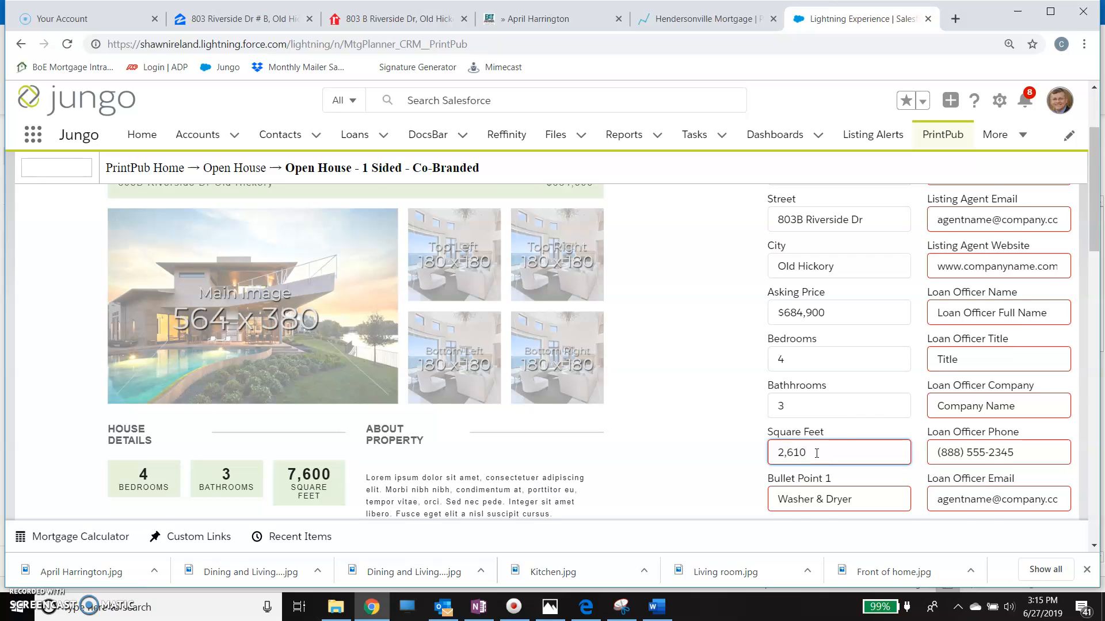
- Clear the placeholder text from the flyer's Property Description
{"action": "scroll", "coordinate": [816, 453], "scroll_direction": "down", "scroll_amount": 2}
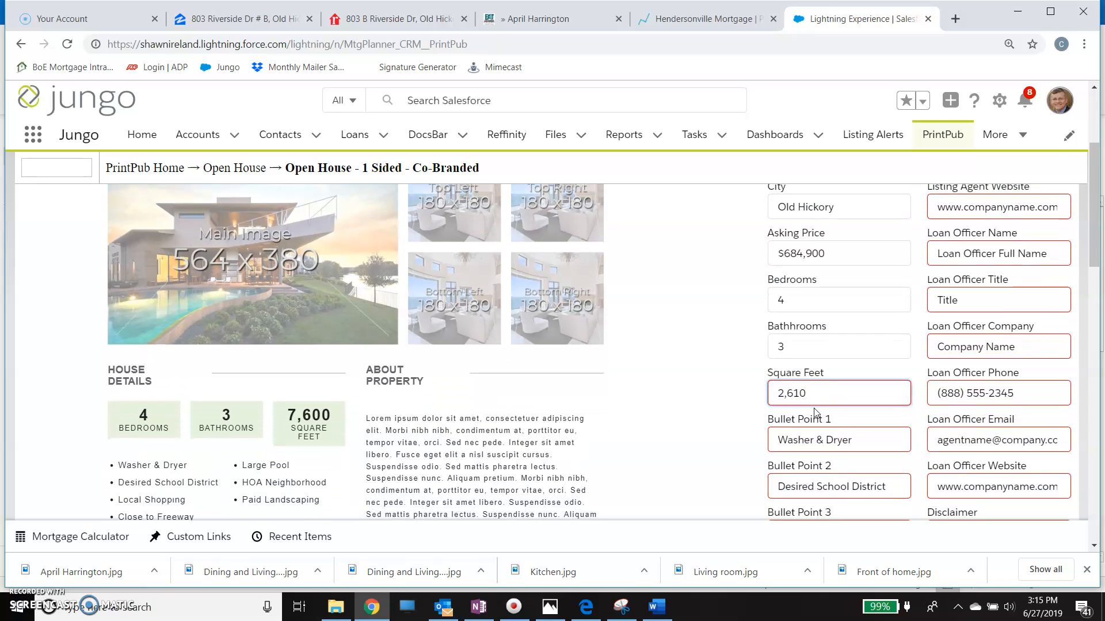
{"action": "scroll", "coordinate": [823, 391], "scroll_direction": "down", "scroll_amount": 3}
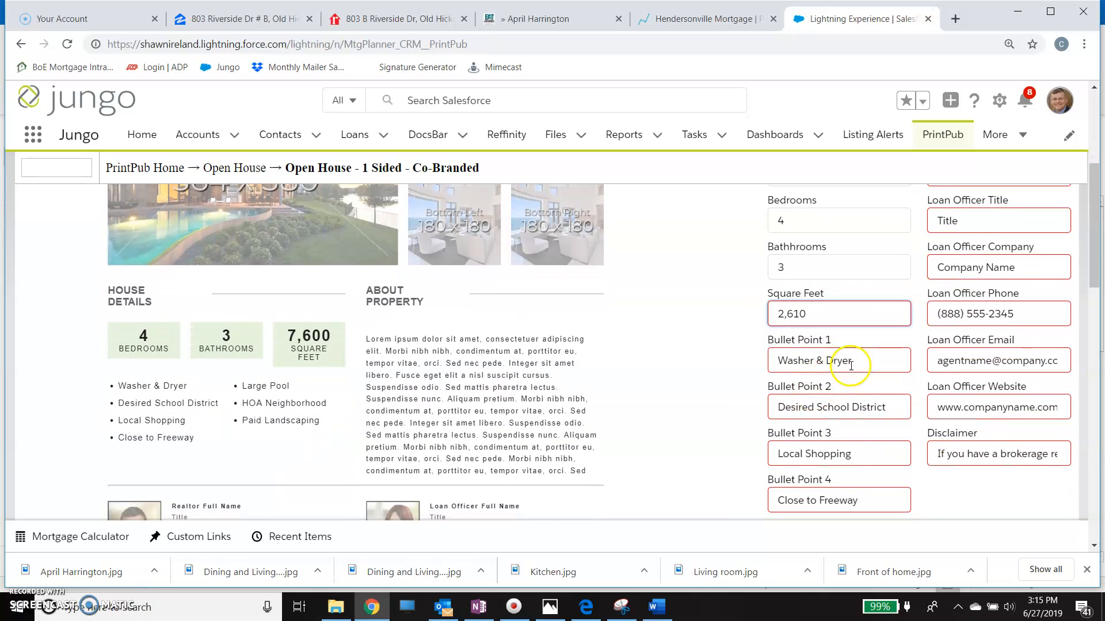
{"action": "scroll", "coordinate": [824, 359], "scroll_direction": "up", "scroll_amount": 2}
{"action": "scroll", "coordinate": [823, 359], "scroll_direction": "down", "scroll_amount": 3}
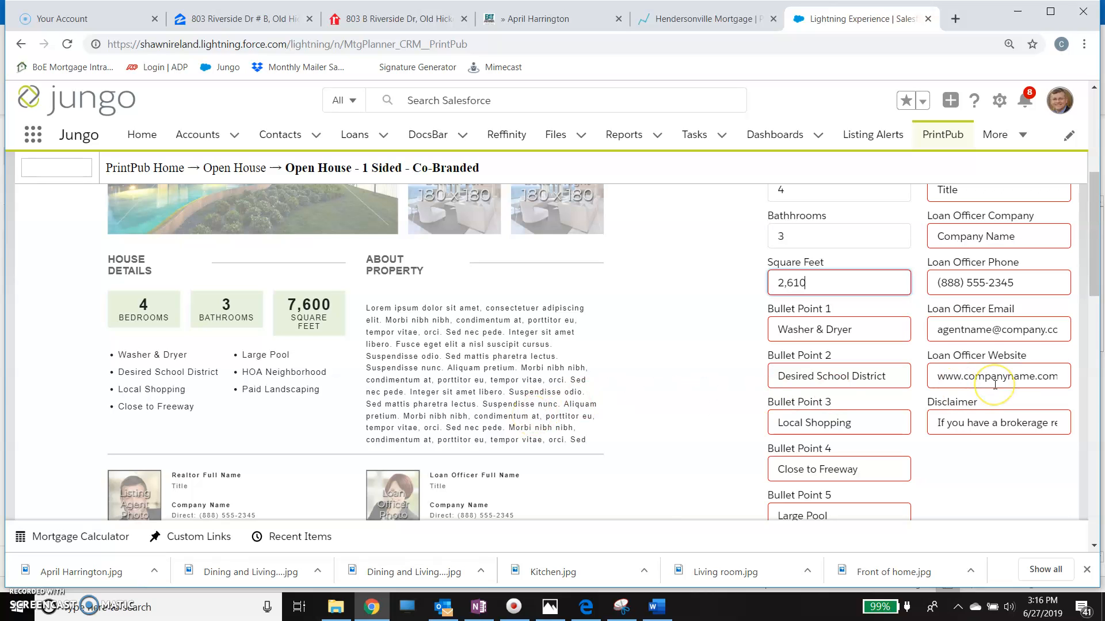
{"action": "scroll", "coordinate": [995, 384], "scroll_direction": "down", "scroll_amount": 5}
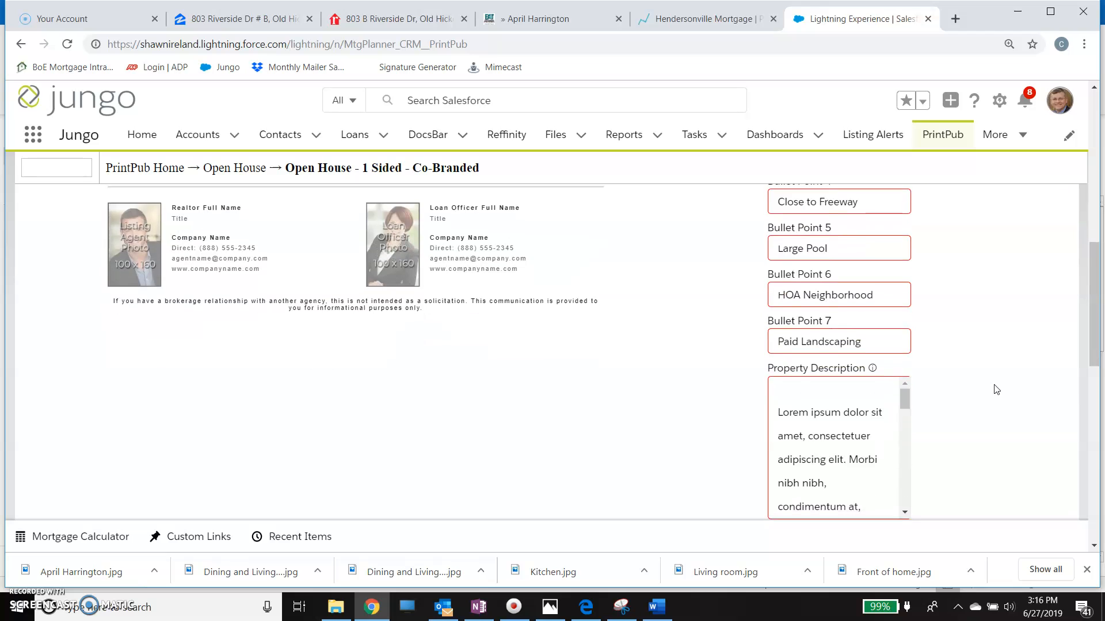
{"action": "scroll", "coordinate": [996, 389], "scroll_direction": "down", "scroll_amount": 2}
{"action": "left_click", "coordinate": [770, 297]}
{"action": "left_click_drag", "start_coordinate": [774, 299], "coordinate": [932, 454]}
{"action": "key", "text": "BackSpace"}
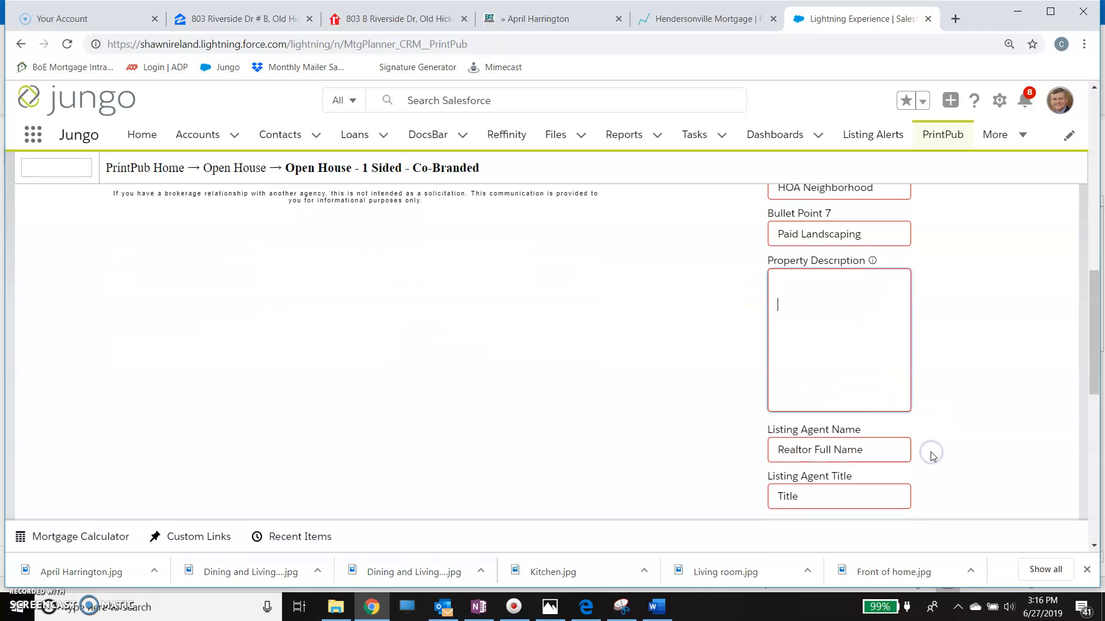
- Switch to the realtor.com listing, expand the full property description and copy its paragraph without the schools section
{"action": "left_click", "coordinate": [423, 18]}
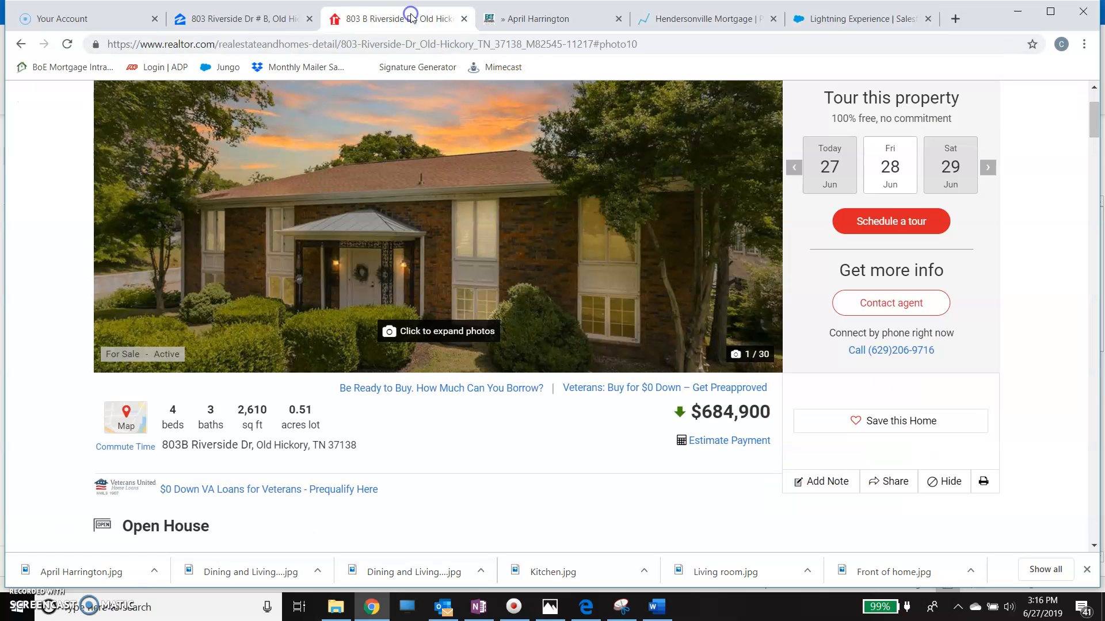
{"action": "scroll", "coordinate": [441, 353], "scroll_direction": "down", "scroll_amount": 8}
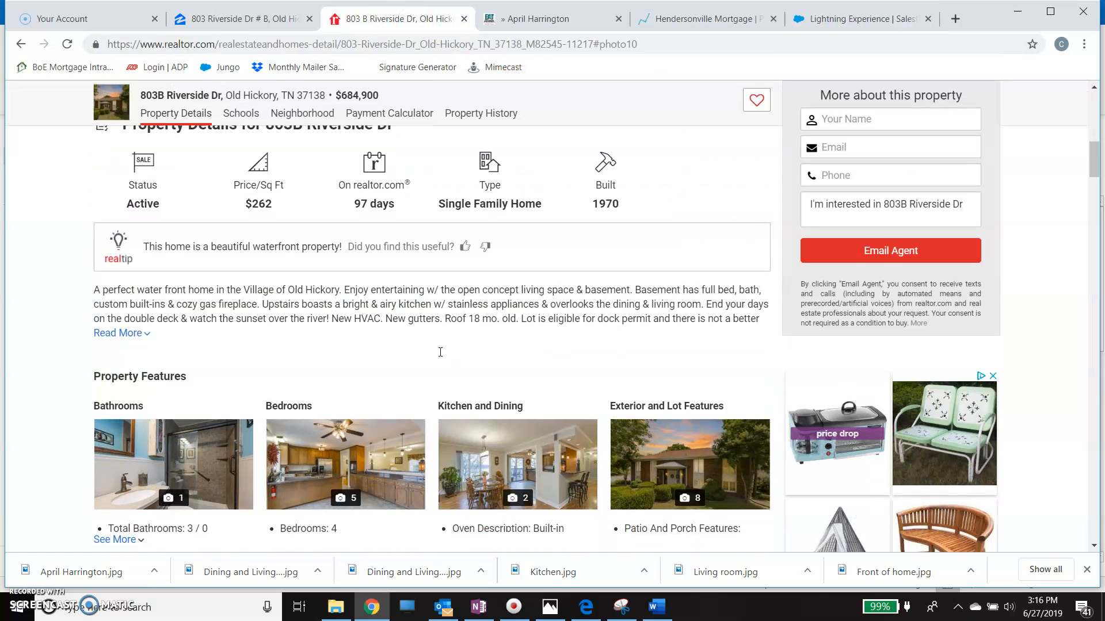
{"action": "left_click", "coordinate": [148, 332]}
{"action": "left_click_drag", "start_coordinate": [232, 333], "coordinate": [92, 292]}
{"action": "left_click", "coordinate": [133, 300]}
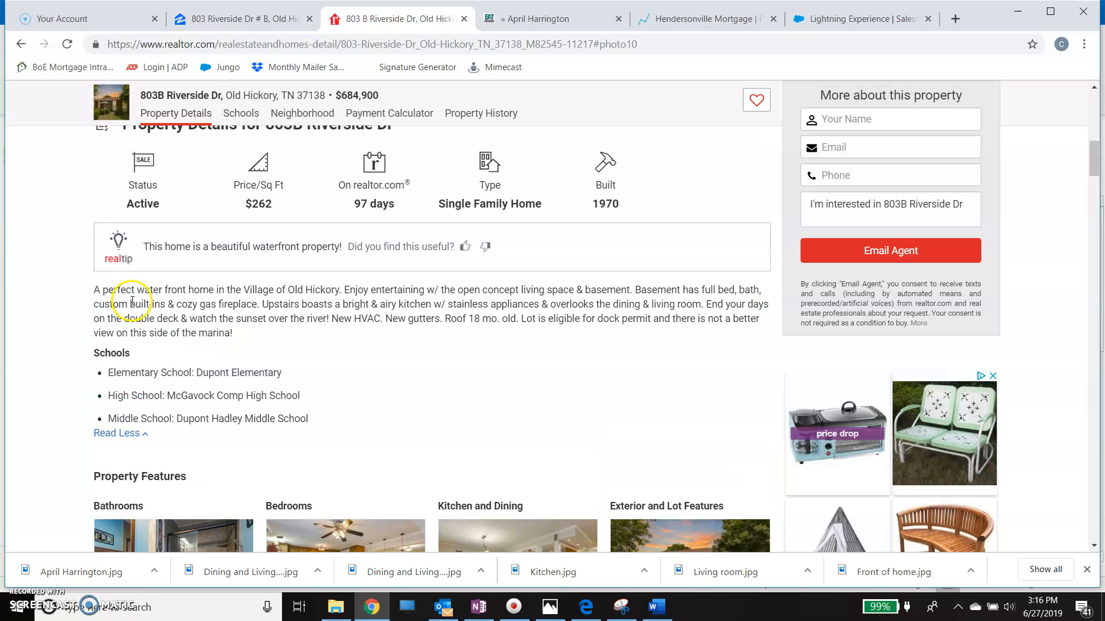
{"action": "left_click_drag", "start_coordinate": [233, 334], "coordinate": [122, 289]}
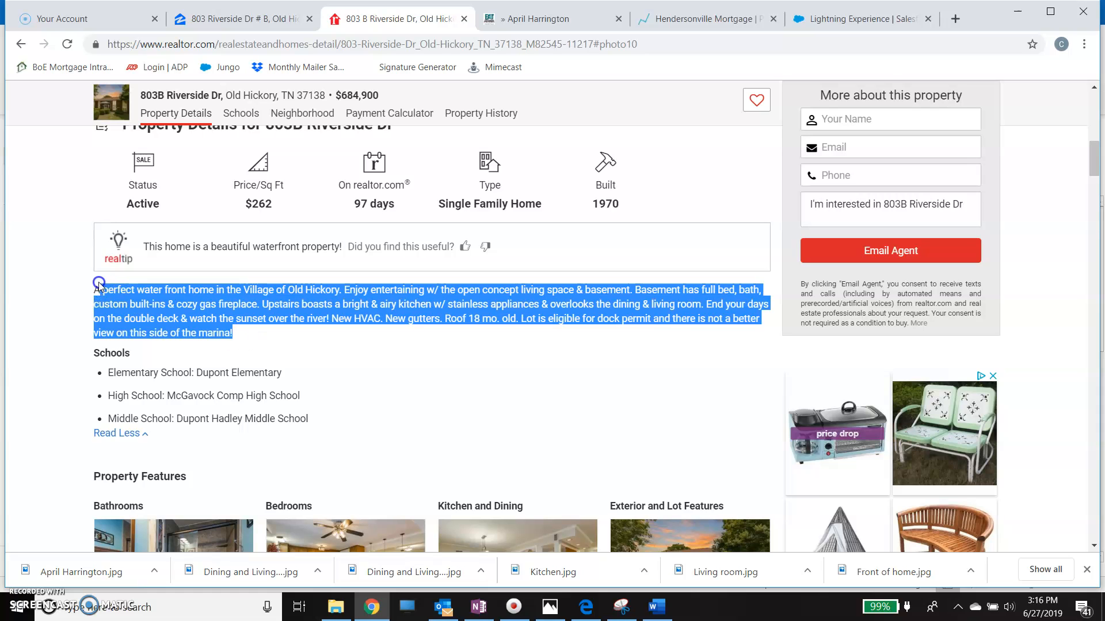
{"action": "right_click", "coordinate": [164, 316]}
{"action": "left_click", "coordinate": [183, 320]}
- Return to the PrintPub flyer and paste the copied text into the Property Description
{"action": "left_click", "coordinate": [829, 19]}
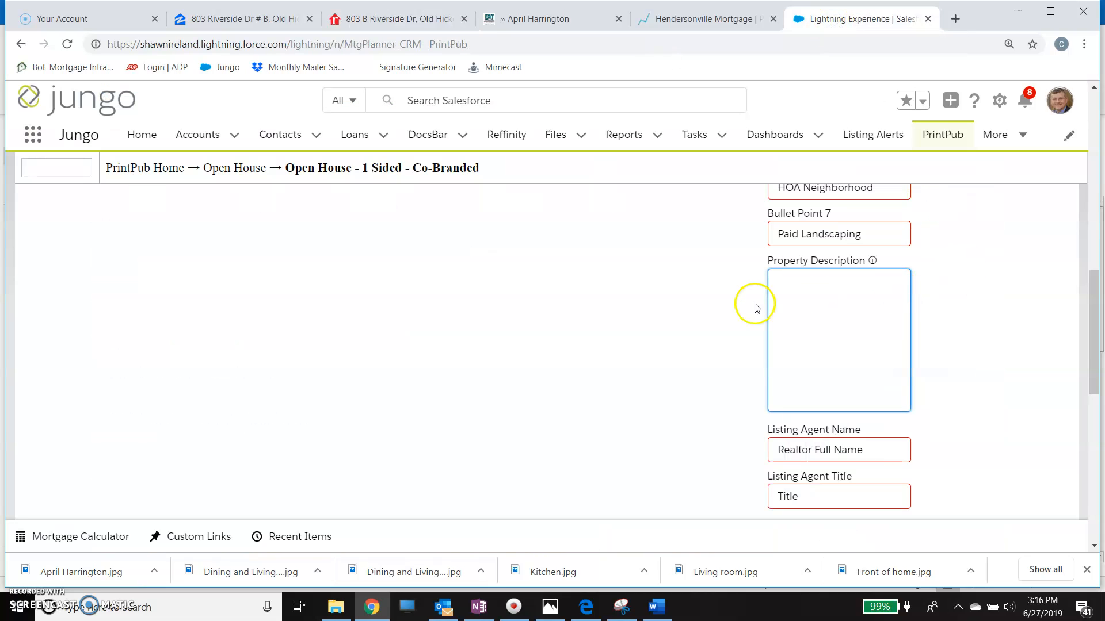
{"action": "right_click", "coordinate": [801, 291]}
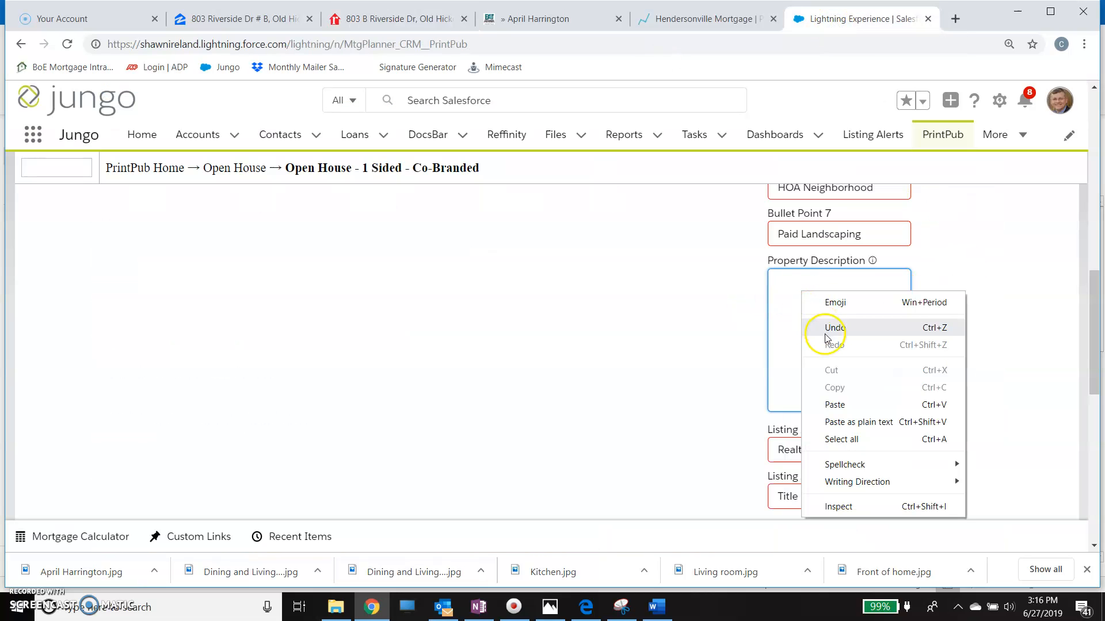
{"action": "left_click", "coordinate": [835, 404]}
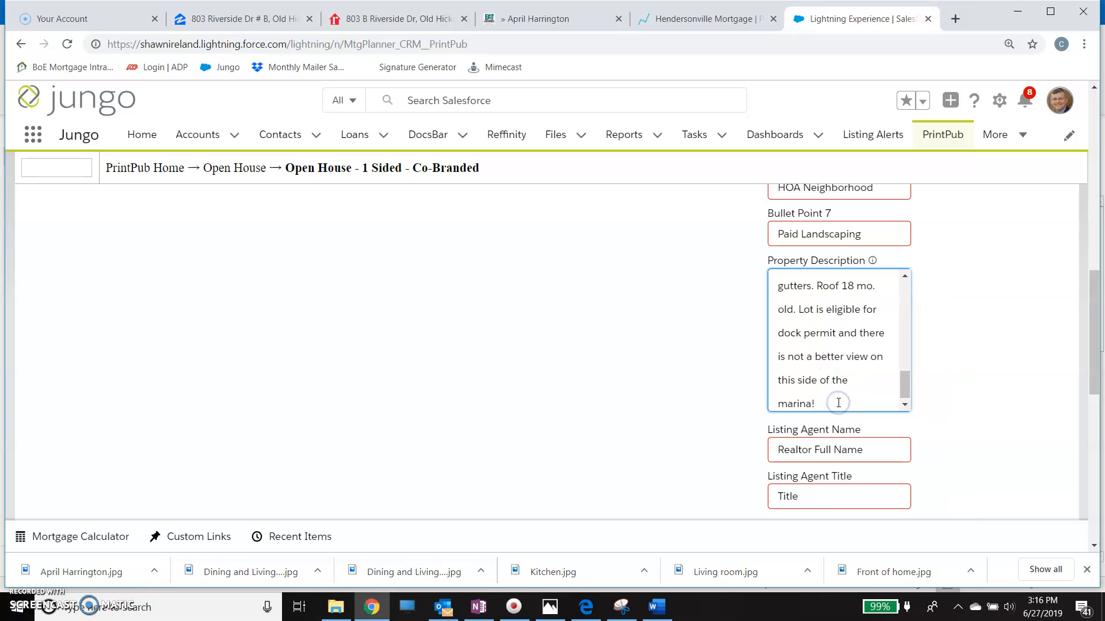
{"action": "left_click", "coordinate": [707, 377]}
{"action": "scroll", "coordinate": [708, 379], "scroll_direction": "up", "scroll_amount": 1}
- Enter the listing agent's full name and set the Listing Agent Title to Realtor
{"action": "scroll", "coordinate": [708, 379], "scroll_direction": "down", "scroll_amount": 2}
{"action": "left_click", "coordinate": [882, 348]}
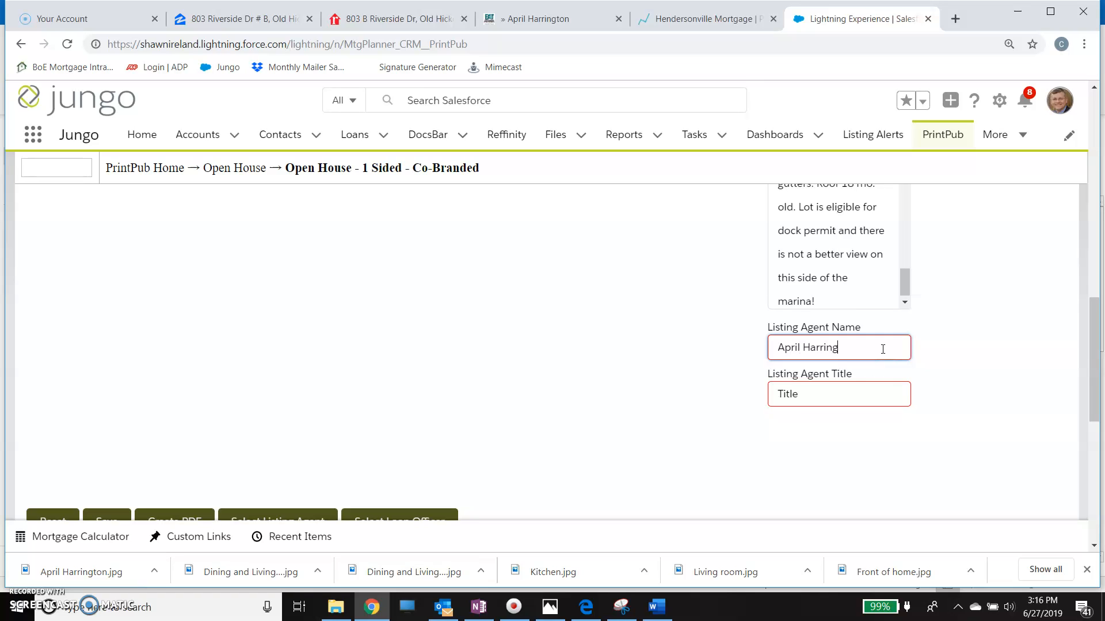
{"action": "left_click", "coordinate": [815, 398]}
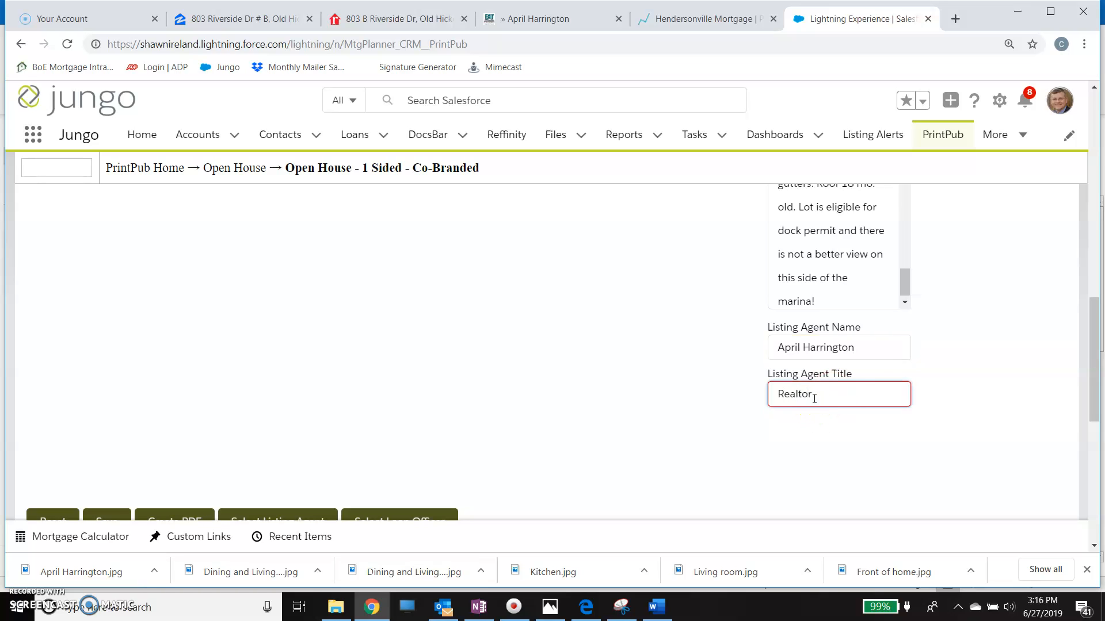
- Review the flyer preview together with the listing agent, loan officer and disclaimer fields
{"action": "scroll", "coordinate": [982, 311], "scroll_direction": "up", "scroll_amount": 6}
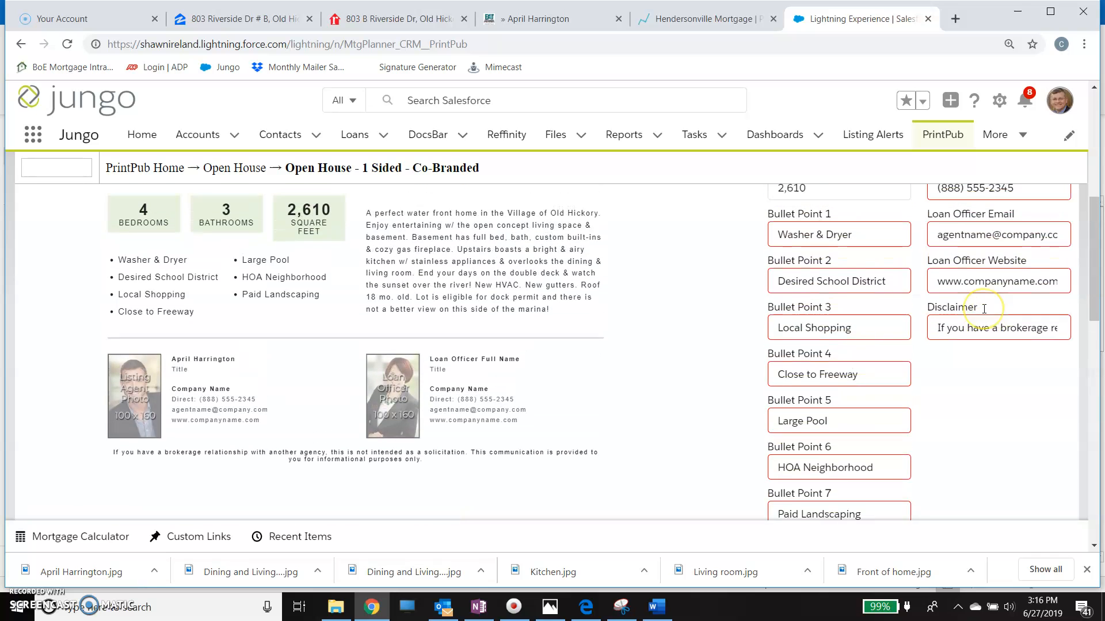
{"action": "scroll", "coordinate": [984, 309], "scroll_direction": "up", "scroll_amount": 3}
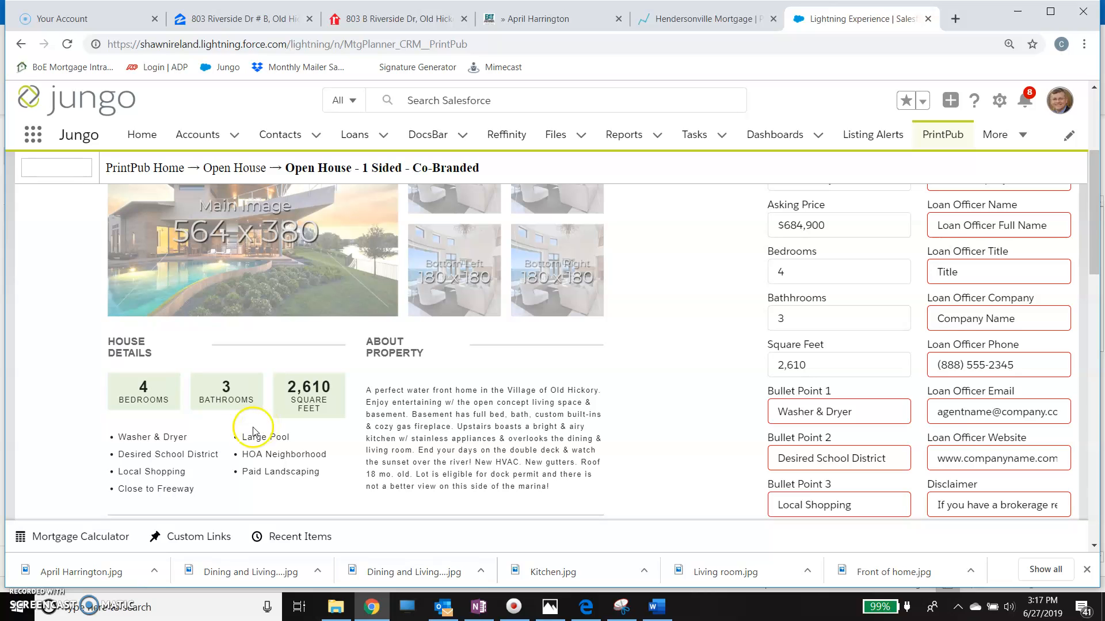
{"action": "scroll", "coordinate": [226, 383], "scroll_direction": "up", "scroll_amount": 1}
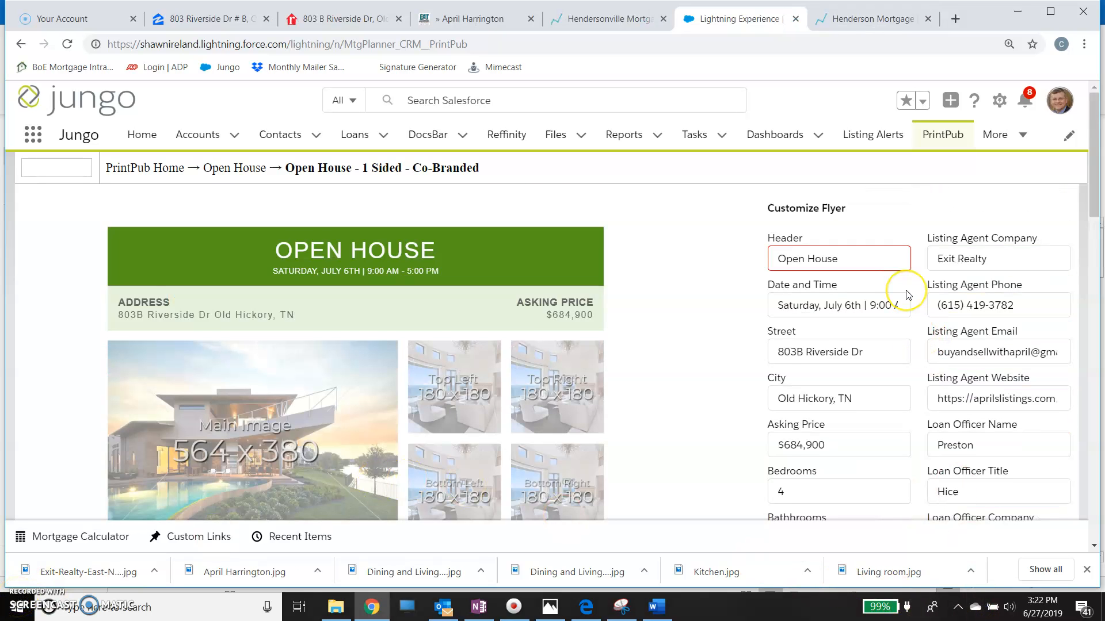
{"action": "scroll", "coordinate": [907, 293], "scroll_direction": "down", "scroll_amount": 3}
{"action": "scroll", "coordinate": [907, 295], "scroll_direction": "down", "scroll_amount": 4}
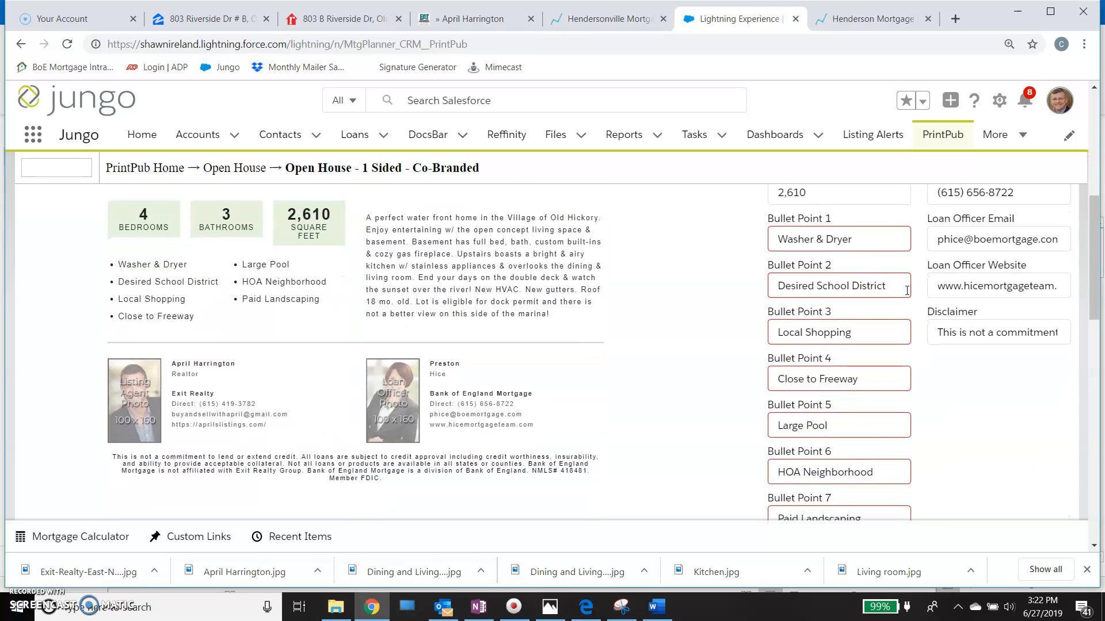
{"action": "scroll", "coordinate": [906, 291], "scroll_direction": "down", "scroll_amount": 1}
{"action": "left_click", "coordinate": [940, 216]}
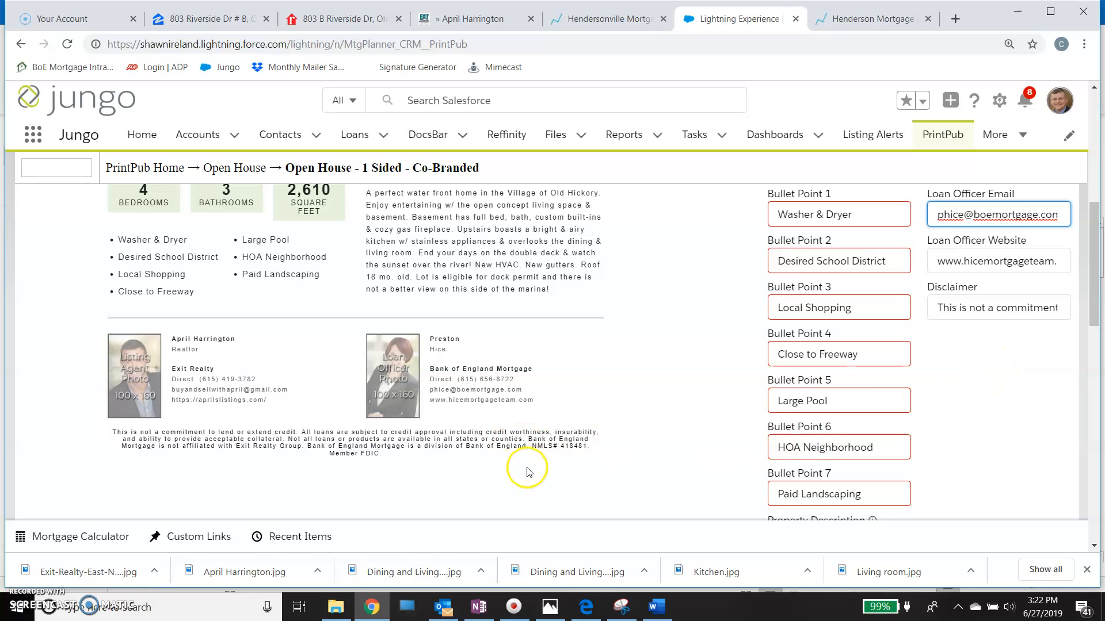
- Switch to the Word document with the disclaimer and select the company name "Exit Realty Group" in it
{"action": "left_click", "coordinate": [657, 607]}
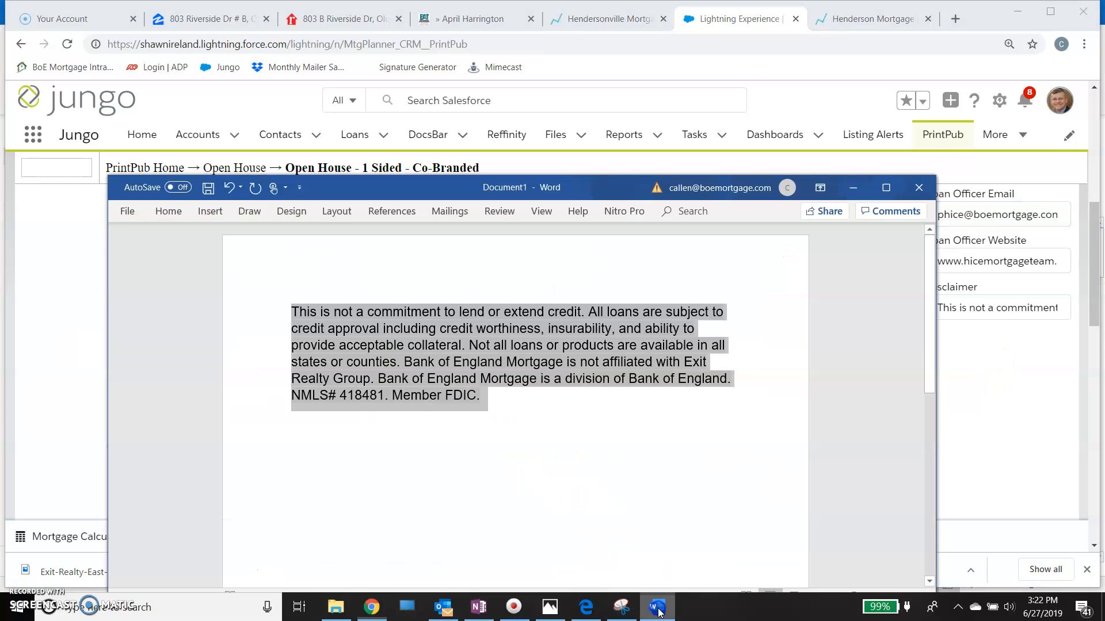
{"action": "left_click", "coordinate": [535, 433]}
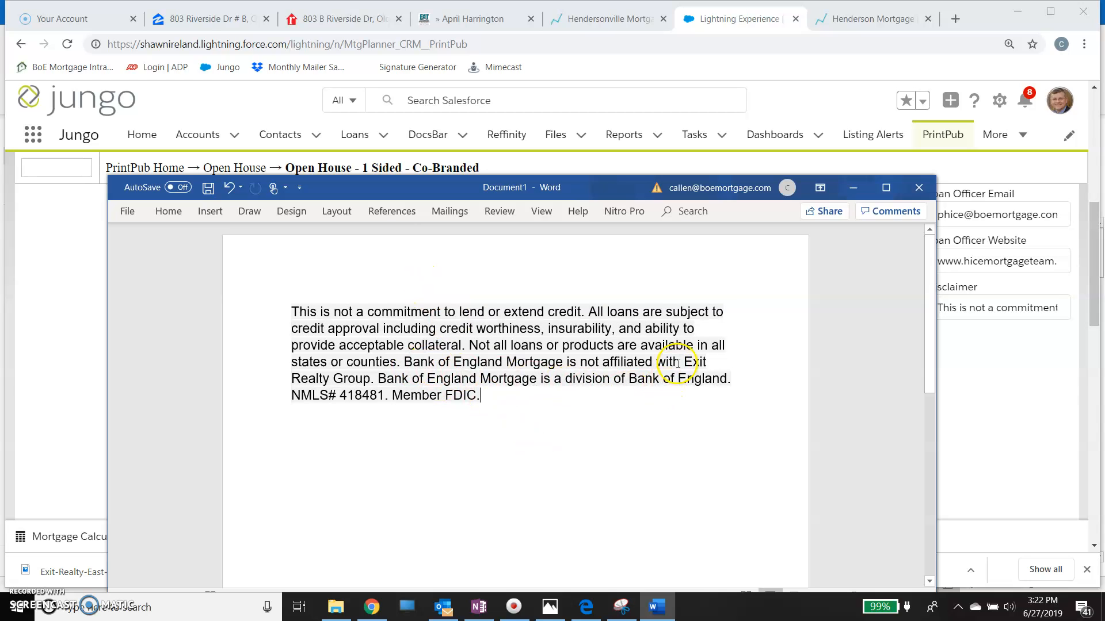
{"action": "left_click_drag", "start_coordinate": [705, 364], "coordinate": [371, 377]}
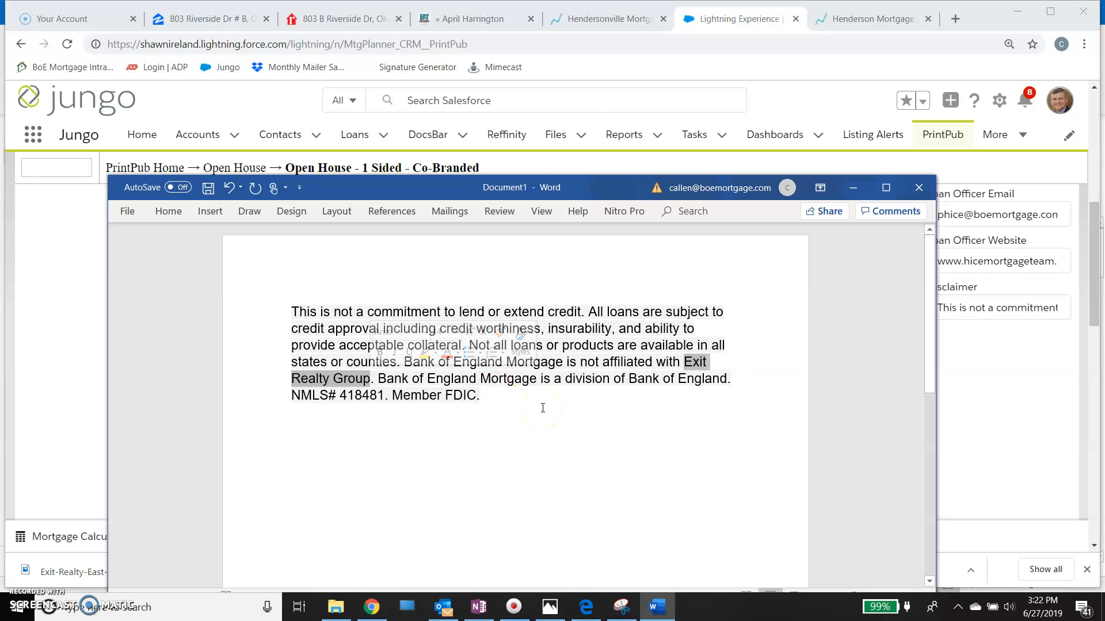
- Copy the whole disclaimer paragraph in the Word document and return to the Disclaimer field of the PrintPub flyer in Chrome
{"action": "left_click_drag", "start_coordinate": [515, 403], "coordinate": [280, 315]}
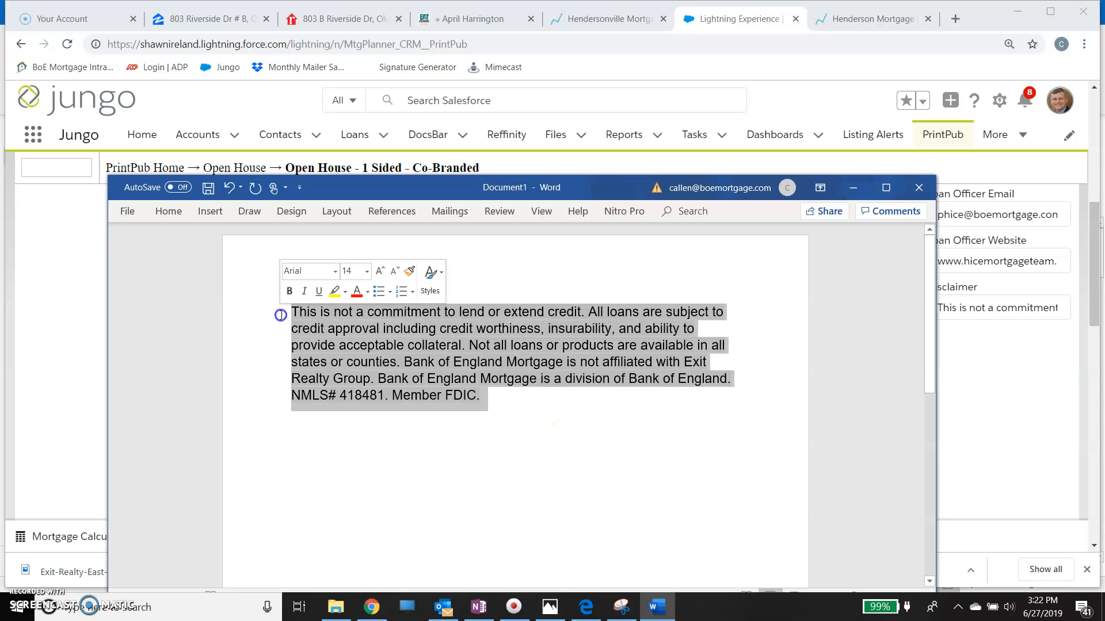
{"action": "right_click", "coordinate": [316, 325]}
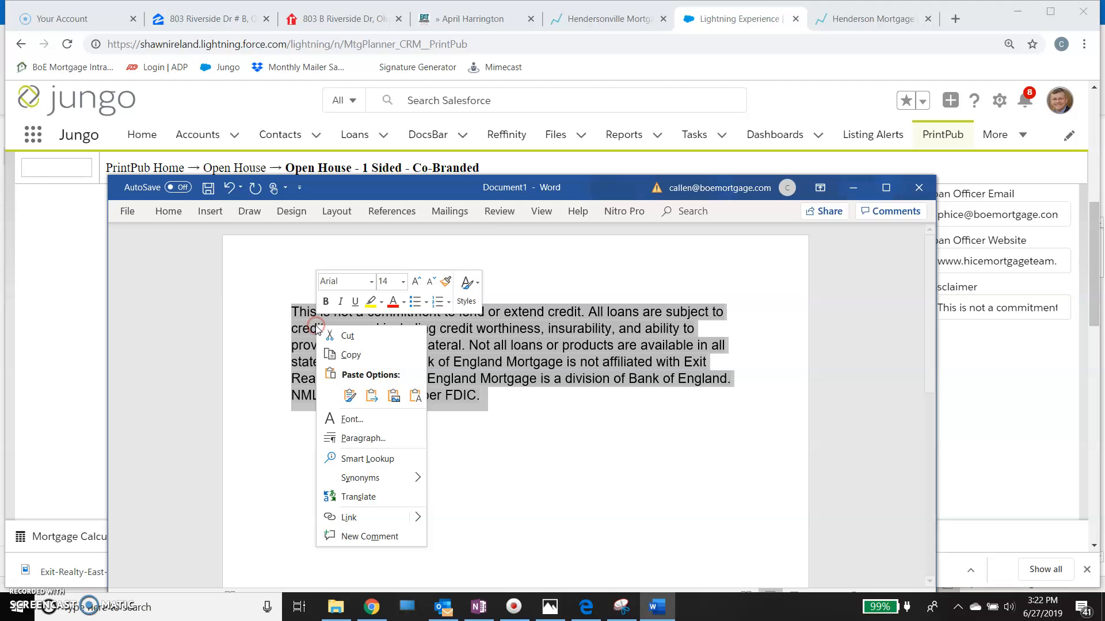
{"action": "left_click", "coordinate": [343, 353]}
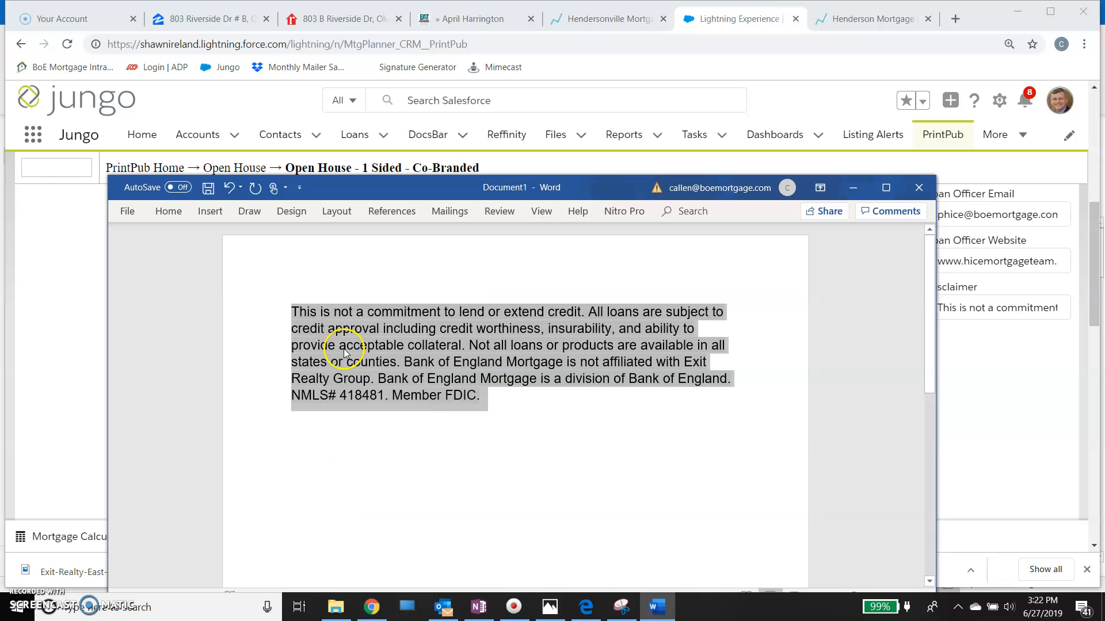
{"action": "left_click", "coordinate": [737, 36]}
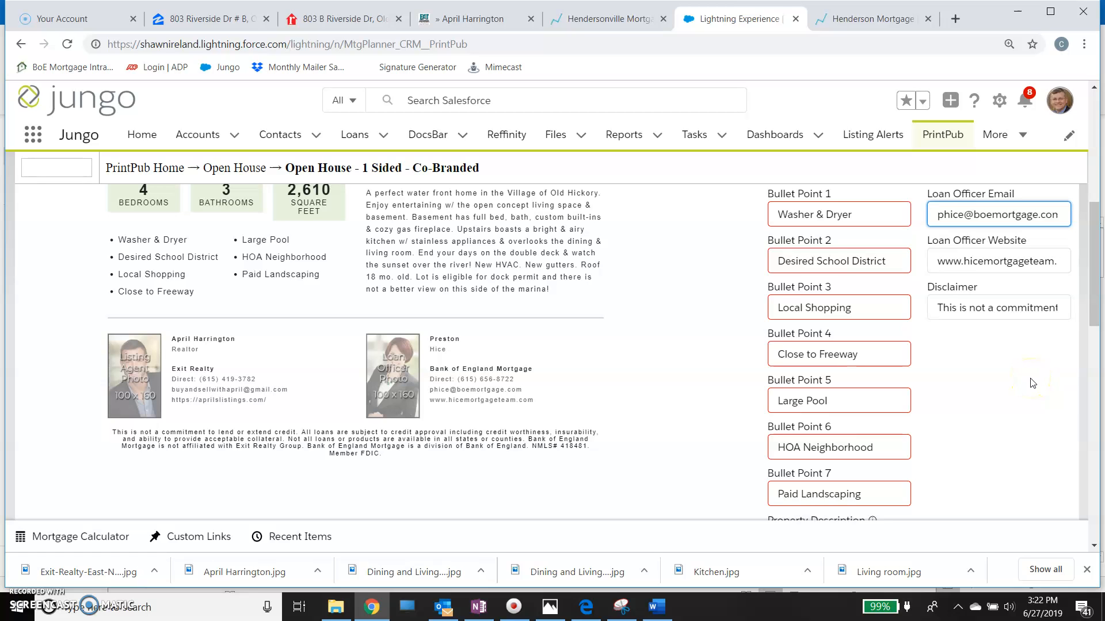
{"action": "right_click", "coordinate": [935, 309]}
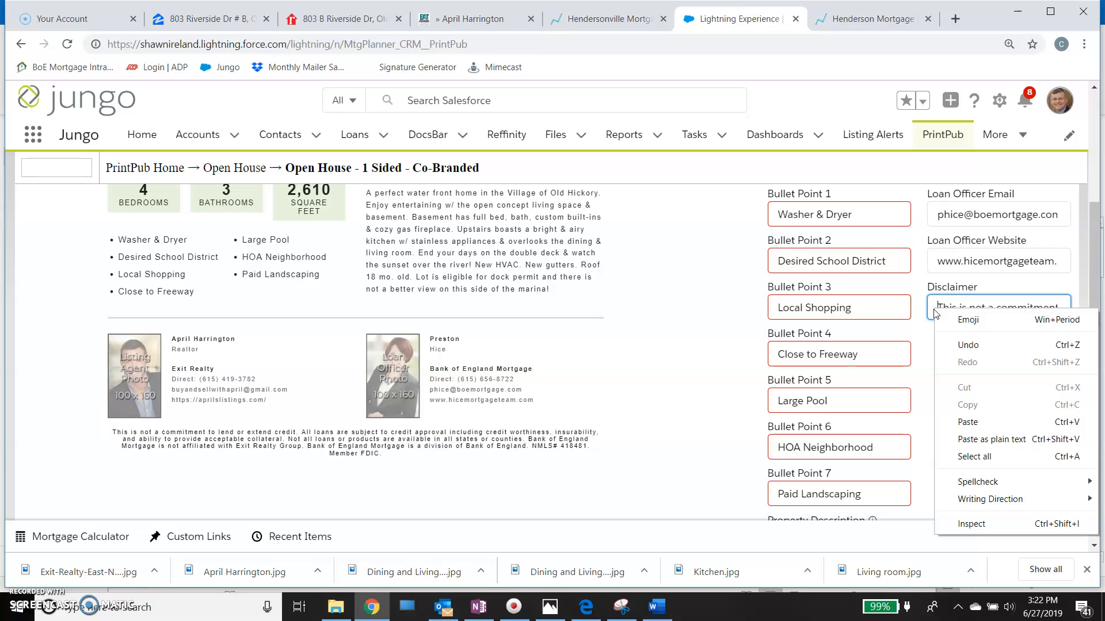
{"action": "left_click", "coordinate": [729, 310]}
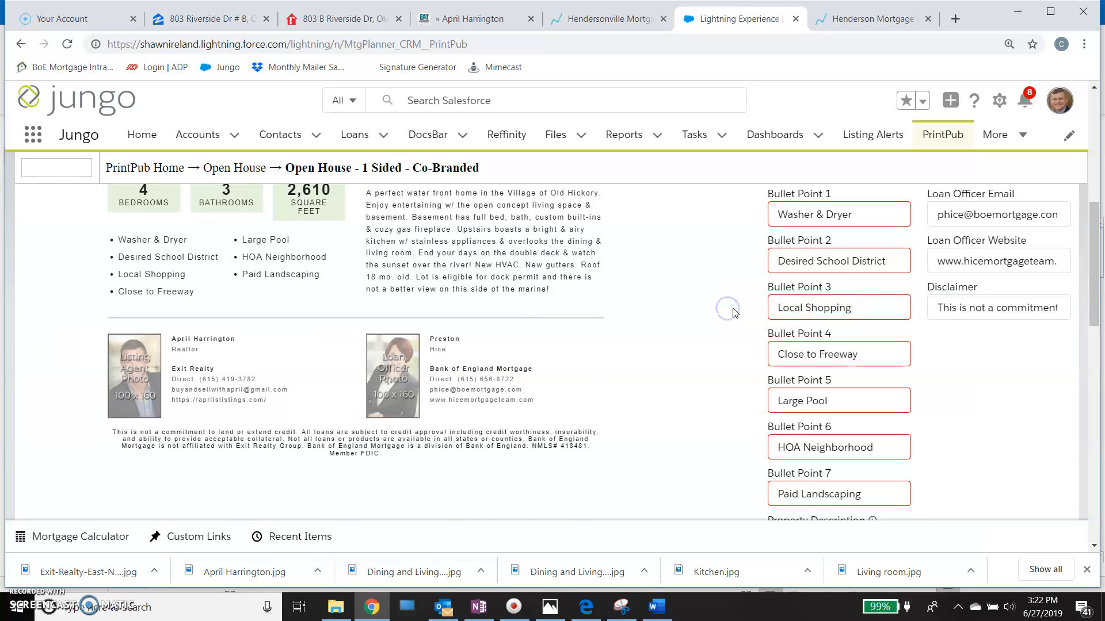
- Upload the June 6th Open House picture as the Main Image, from the June 6th Open House folder in the loan officer's LO Projects folder
{"action": "scroll", "coordinate": [734, 313], "scroll_direction": "up", "scroll_amount": 2}
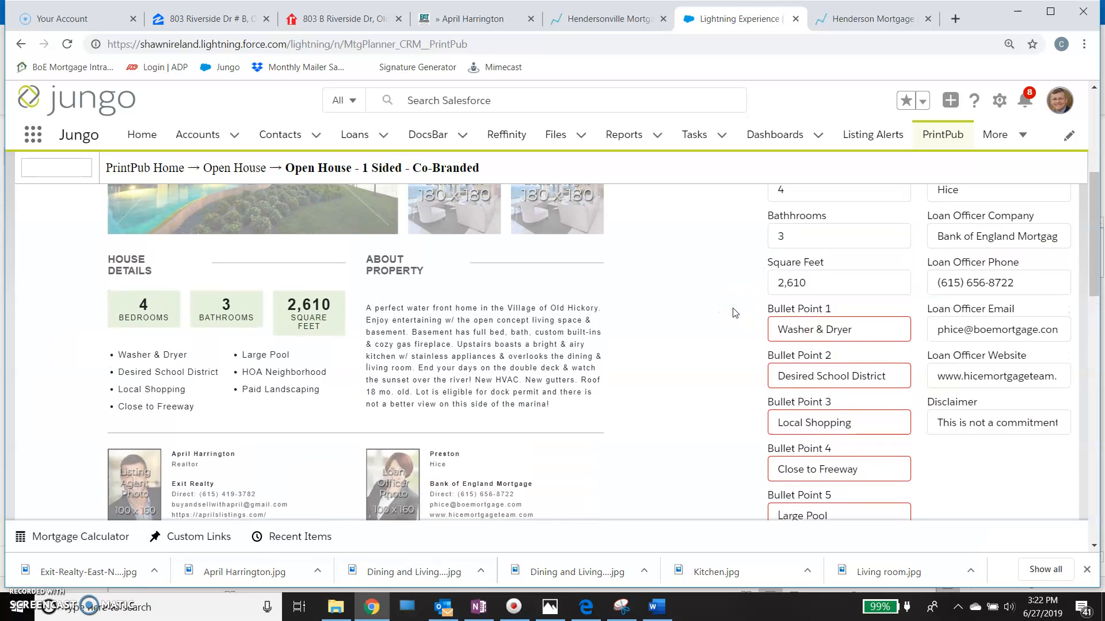
{"action": "scroll", "coordinate": [734, 312], "scroll_direction": "up", "scroll_amount": 3}
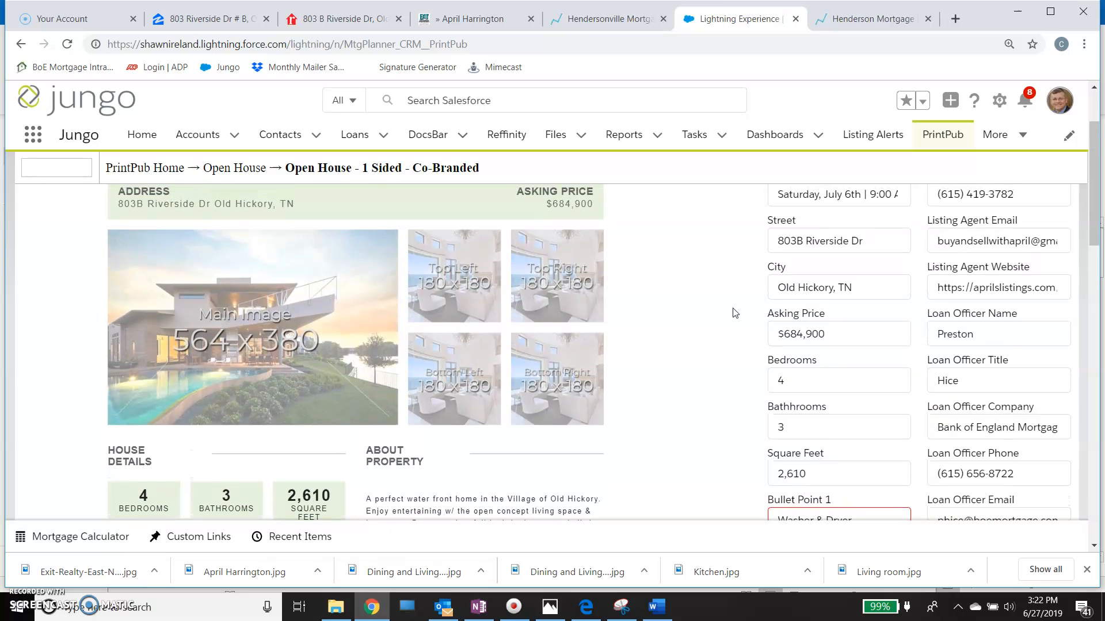
{"action": "scroll", "coordinate": [734, 312], "scroll_direction": "up", "scroll_amount": 2}
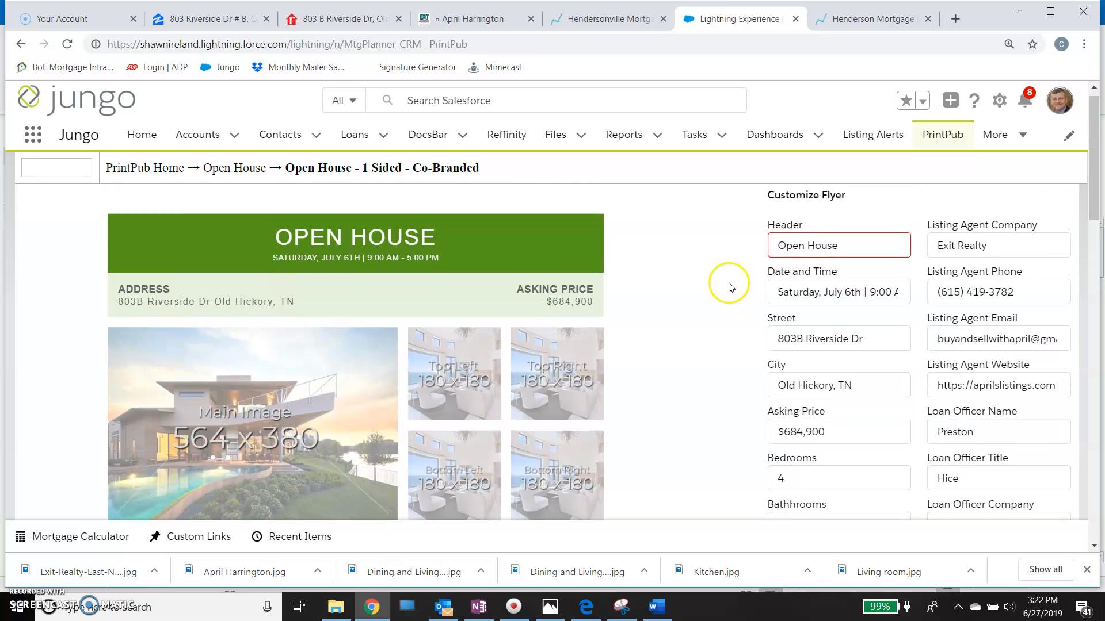
{"action": "scroll", "coordinate": [729, 287], "scroll_direction": "down", "scroll_amount": 8}
{"action": "scroll", "coordinate": [729, 278], "scroll_direction": "down", "scroll_amount": 6}
{"action": "scroll", "coordinate": [730, 279], "scroll_direction": "down", "scroll_amount": 2}
{"action": "left_click", "coordinate": [63, 343]}
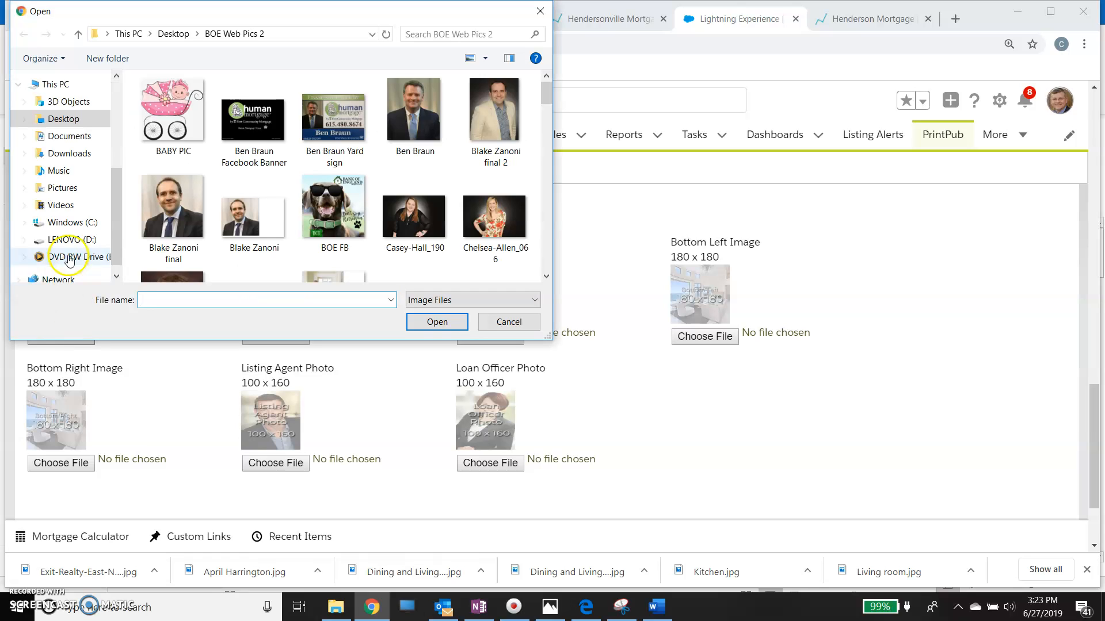
{"action": "left_click", "coordinate": [63, 119]}
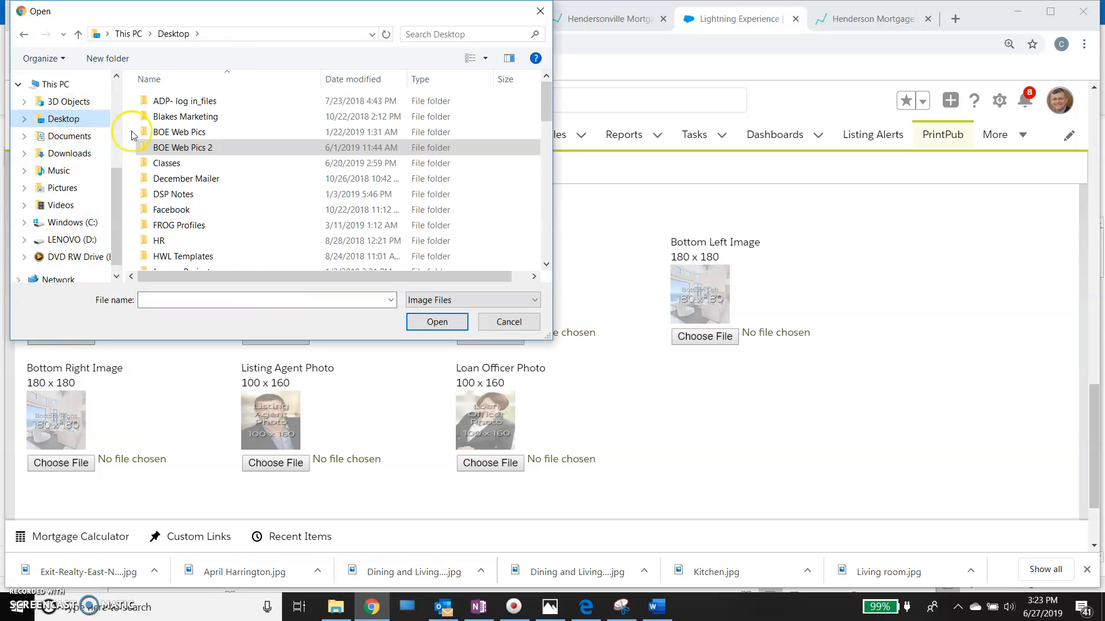
{"action": "scroll", "coordinate": [229, 248], "scroll_direction": "down", "scroll_amount": 2}
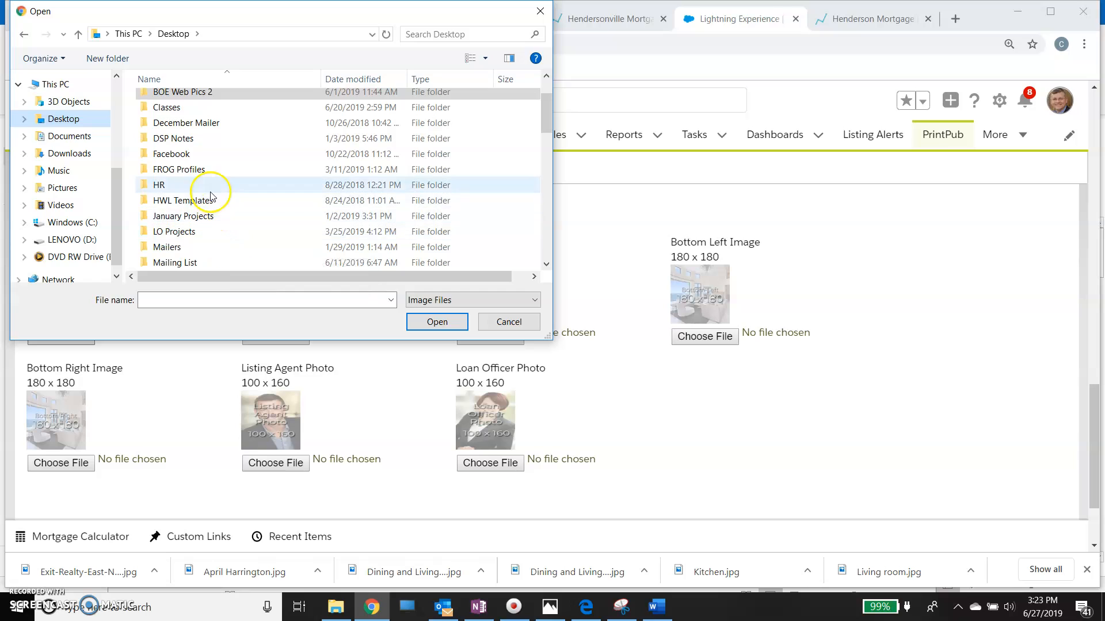
{"action": "double_click", "coordinate": [210, 232]}
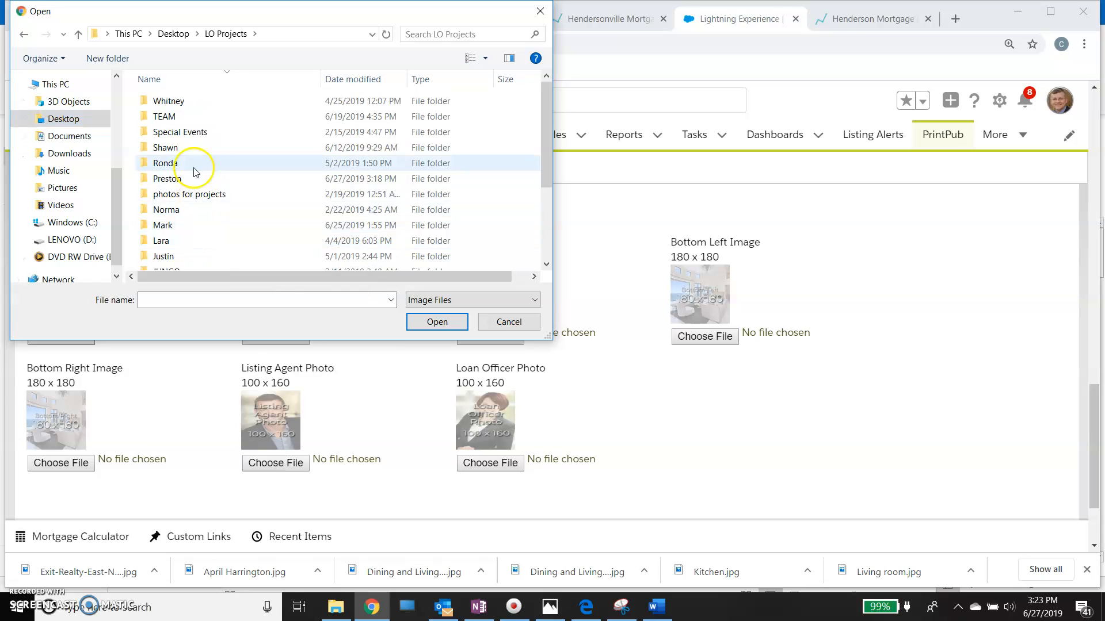
{"action": "double_click", "coordinate": [209, 179]}
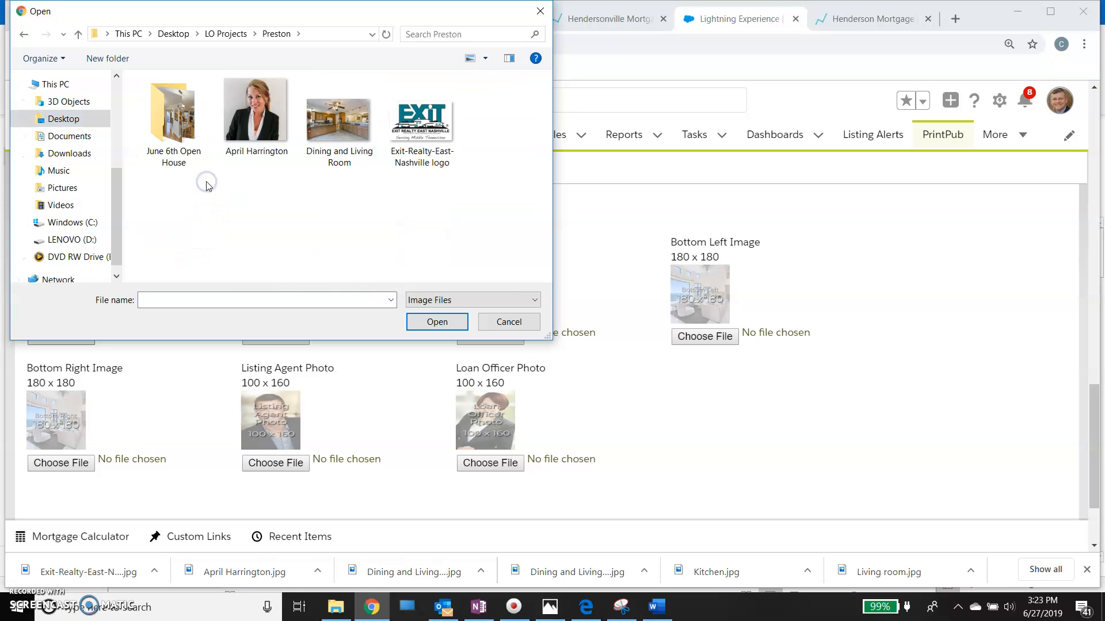
{"action": "double_click", "coordinate": [169, 121]}
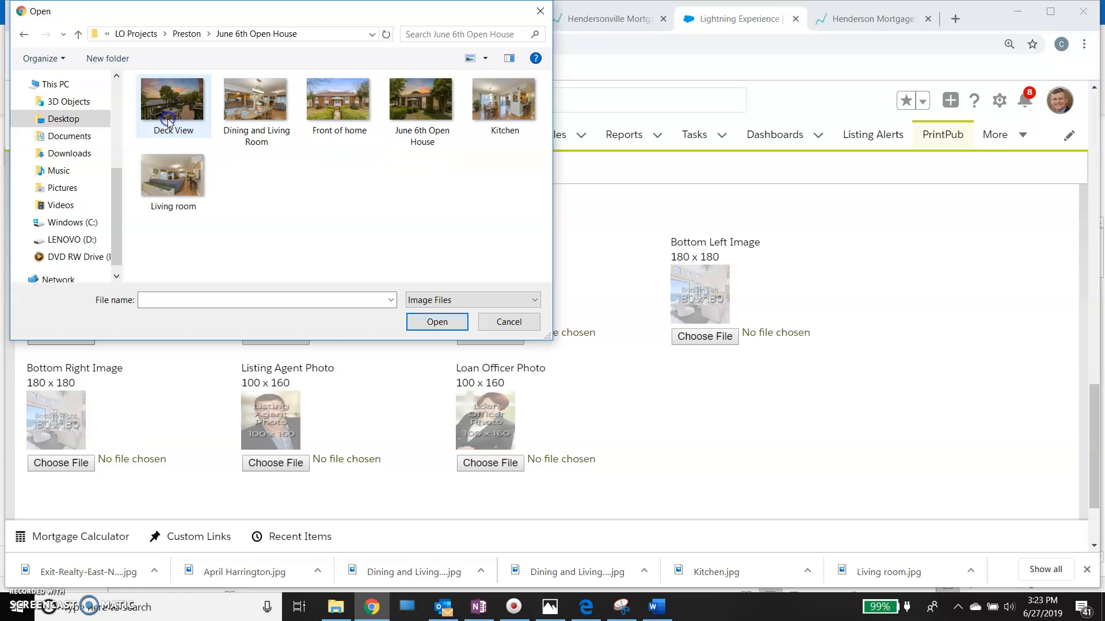
{"action": "left_click", "coordinate": [341, 173]}
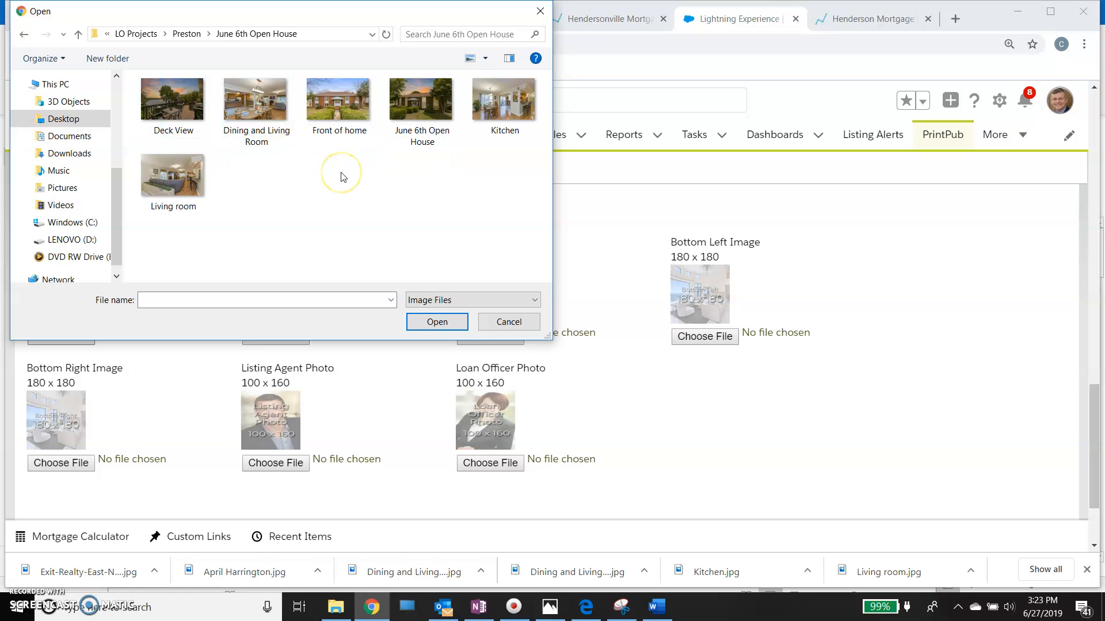
{"action": "double_click", "coordinate": [427, 106]}
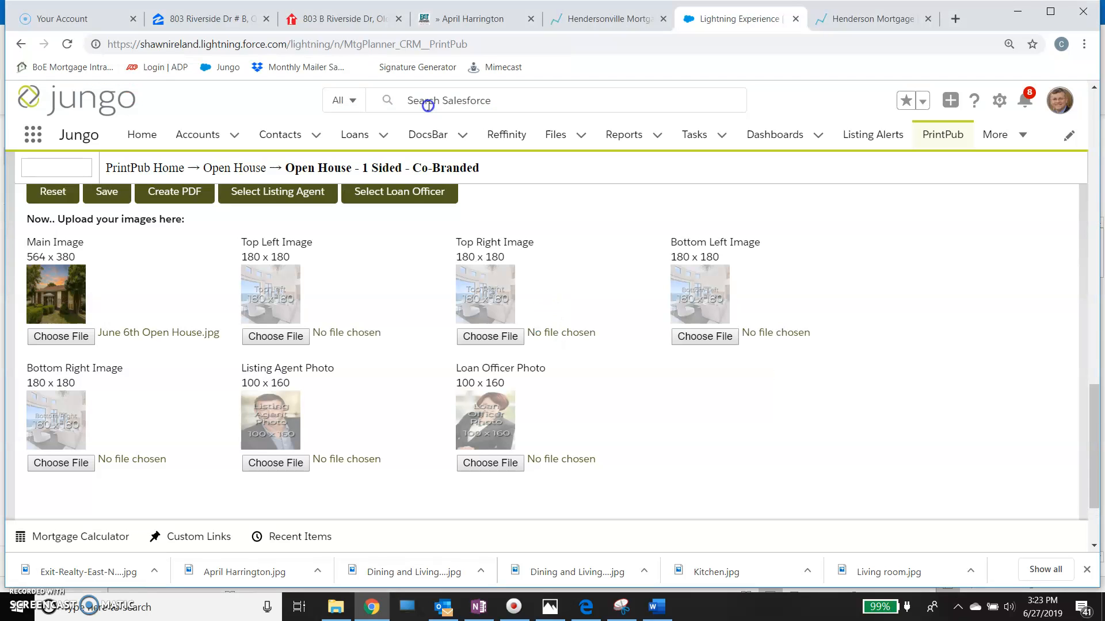
- Check the main picture in the flyer preview and upload the Deck View picture as the Top Left Image
{"action": "scroll", "coordinate": [358, 295], "scroll_direction": "up", "scroll_amount": 15}
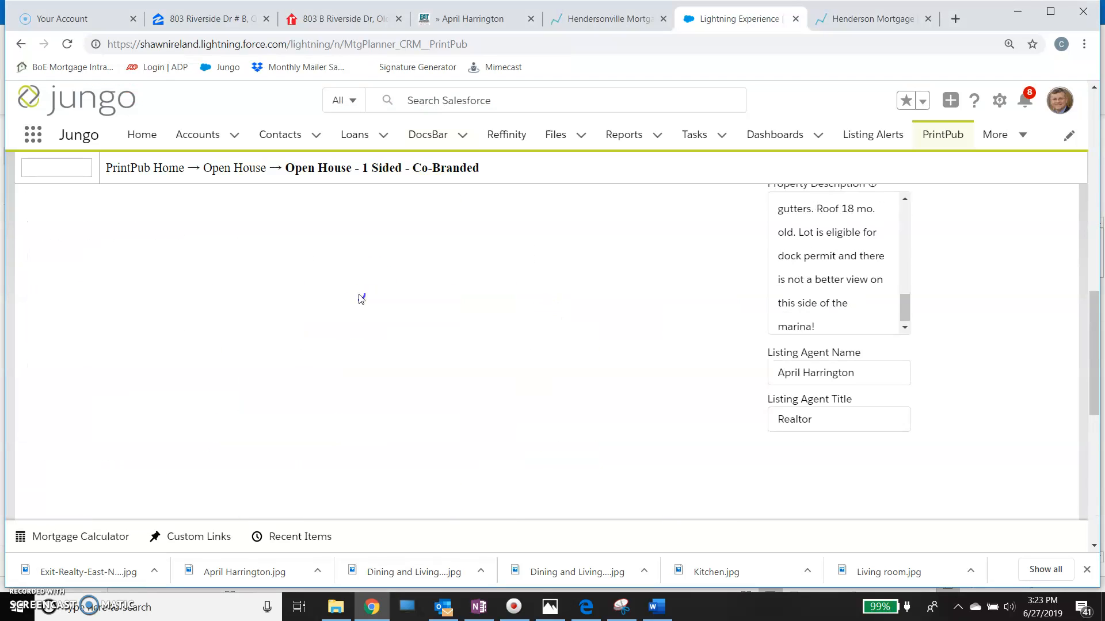
{"action": "scroll", "coordinate": [358, 295], "scroll_direction": "up", "scroll_amount": 3}
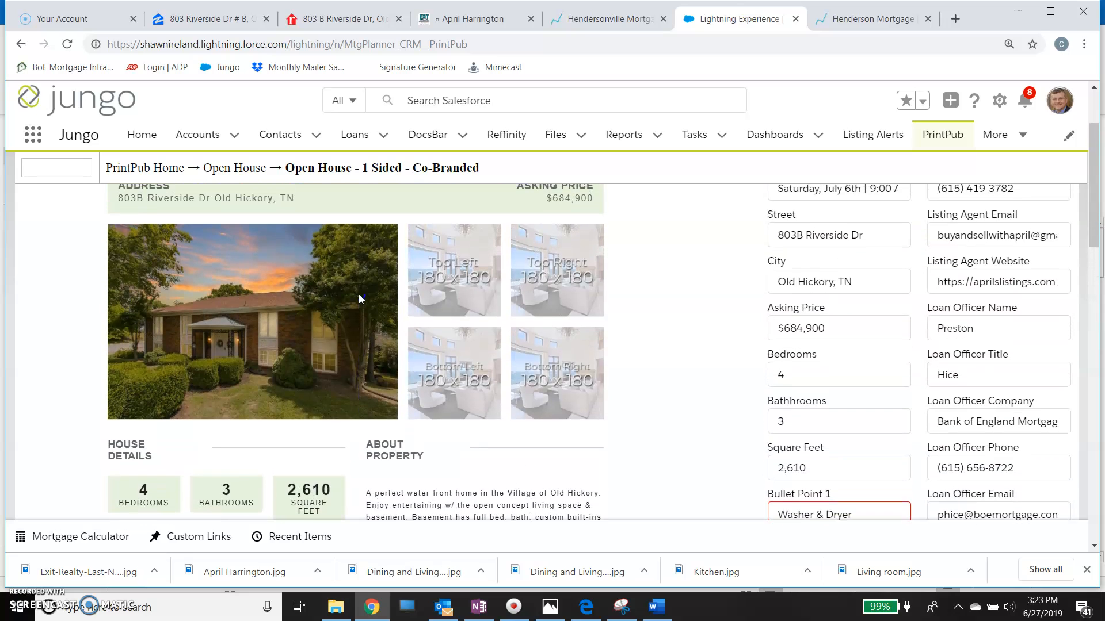
{"action": "scroll", "coordinate": [383, 413], "scroll_direction": "down", "scroll_amount": 15}
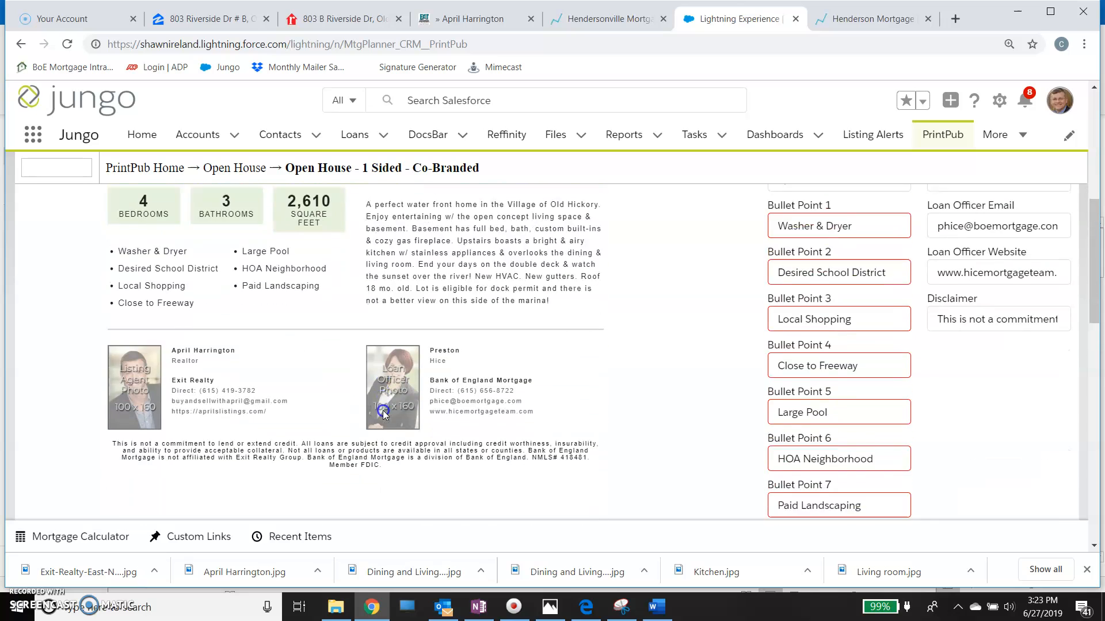
{"action": "scroll", "coordinate": [385, 415], "scroll_direction": "down", "scroll_amount": 3}
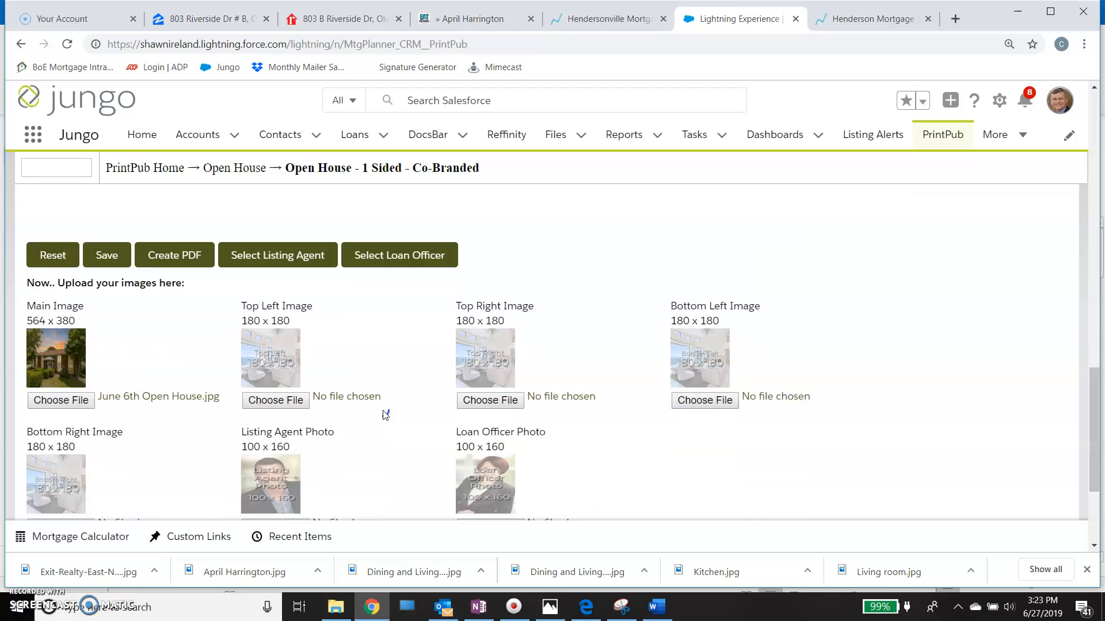
{"action": "left_click", "coordinate": [280, 351]}
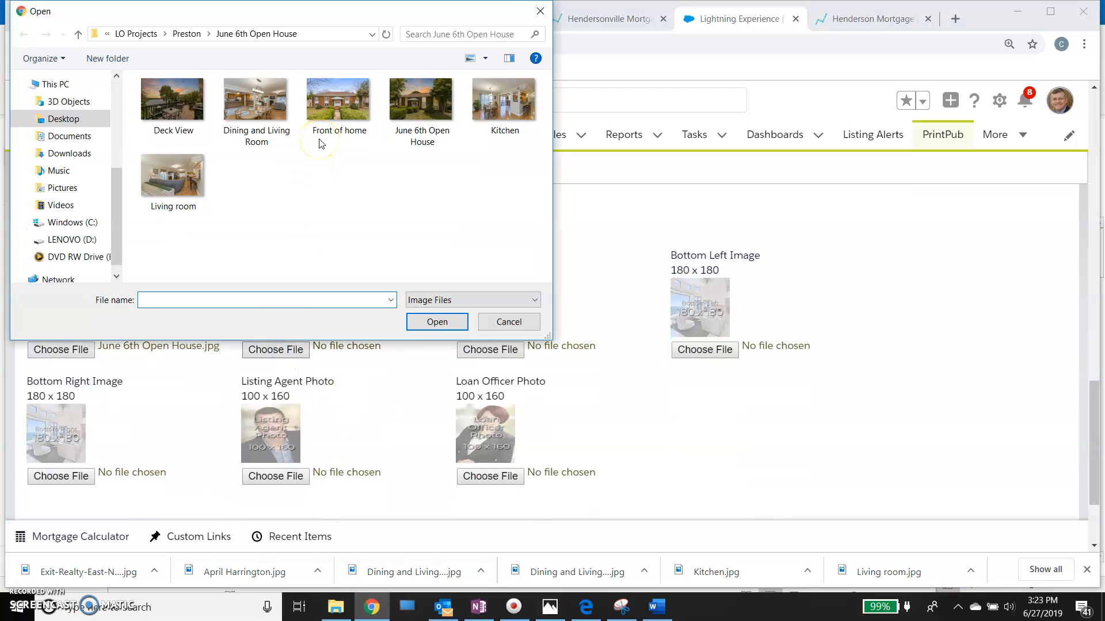
{"action": "left_click", "coordinate": [200, 111]}
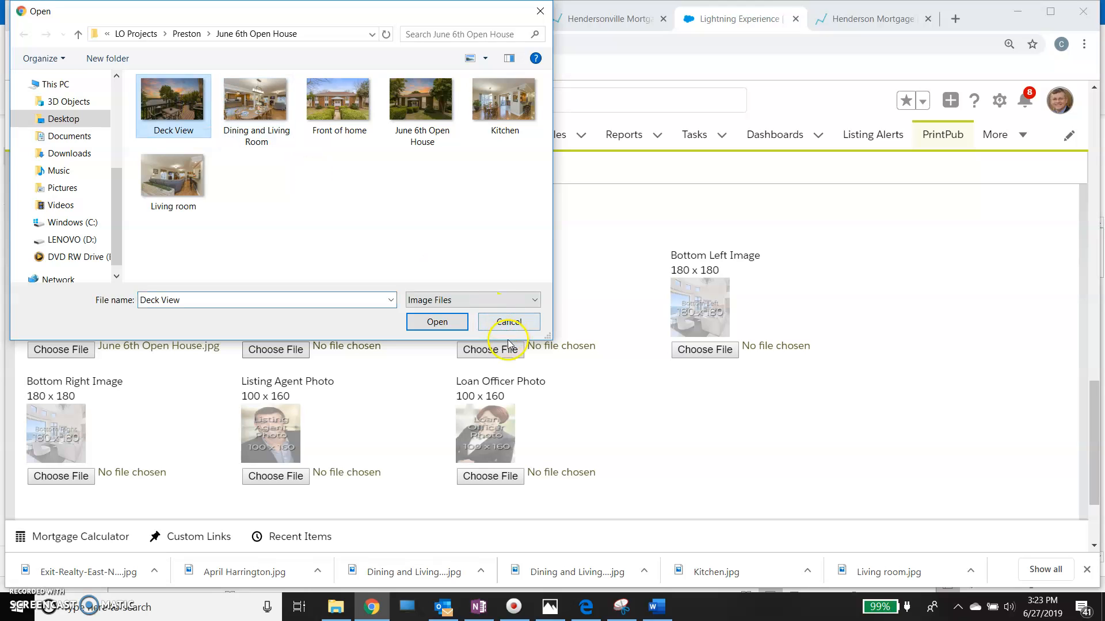
{"action": "left_click", "coordinate": [436, 322]}
- Upload the Dining and Living Room picture as the Top Right Image
{"action": "left_click", "coordinate": [478, 347]}
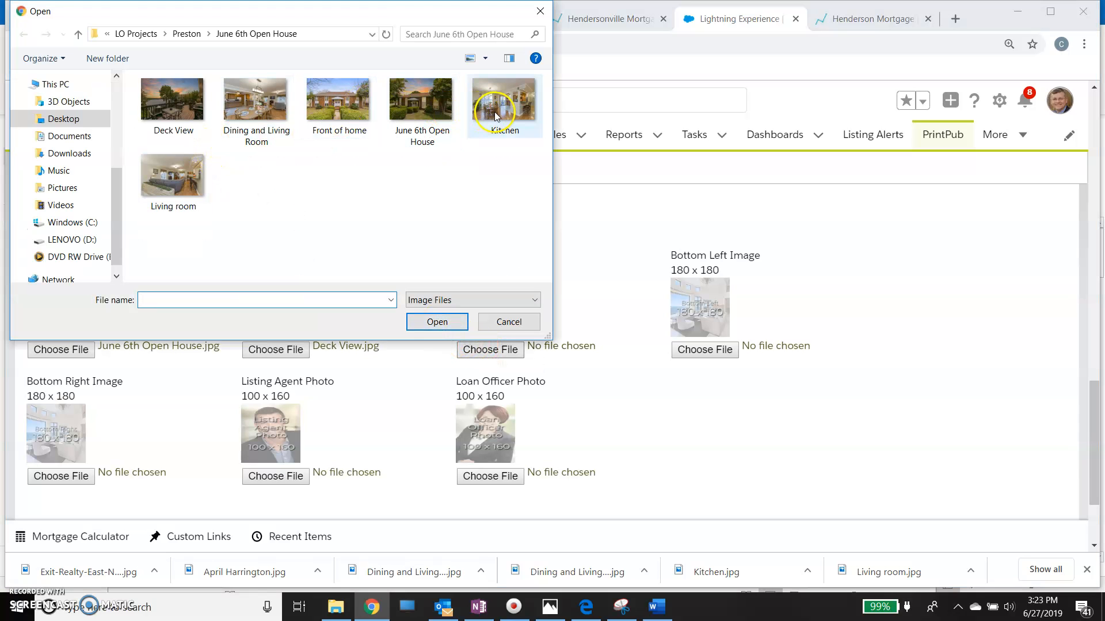
{"action": "left_click", "coordinate": [255, 110]}
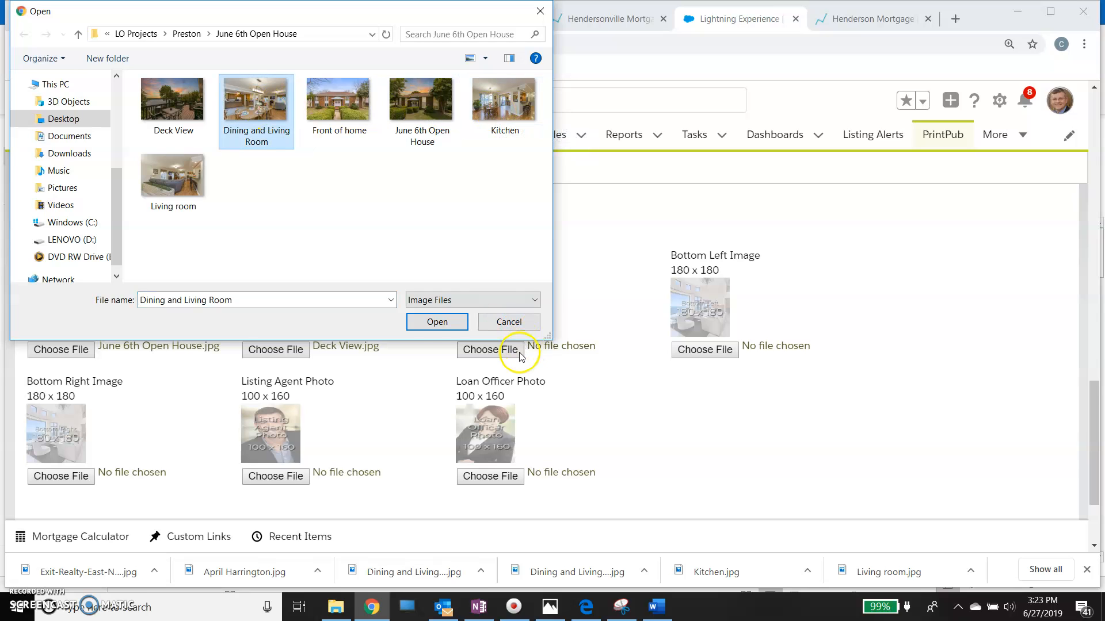
{"action": "left_click", "coordinate": [432, 323]}
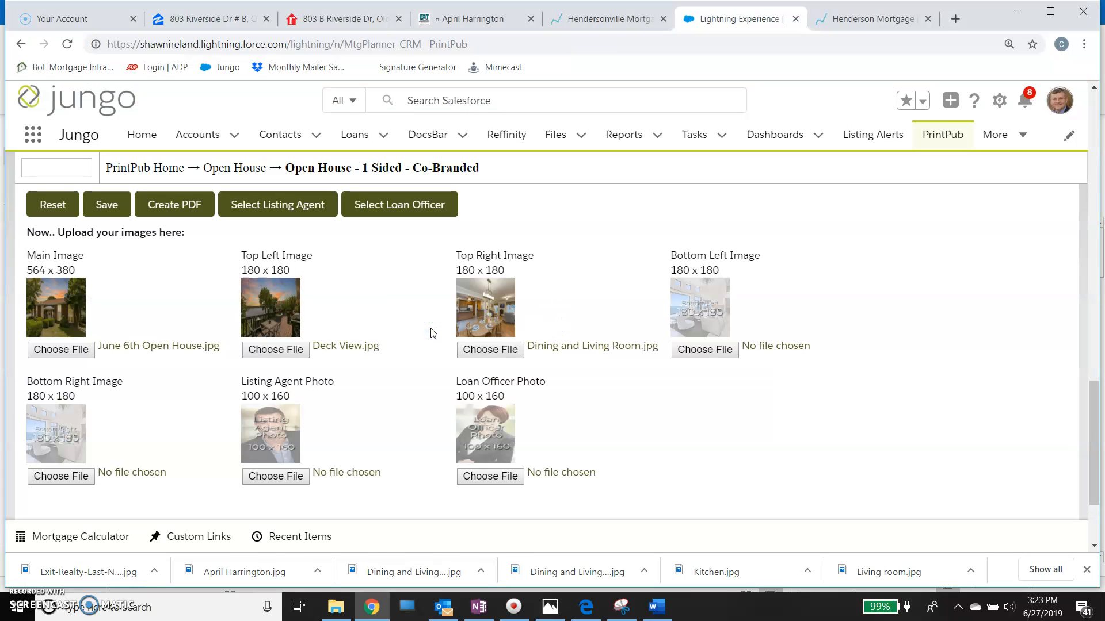
- Upload the Living room picture as the Bottom Left Image and open the file selection for the Bottom Right Image
{"action": "left_click", "coordinate": [706, 361]}
{"action": "left_click", "coordinate": [706, 350]}
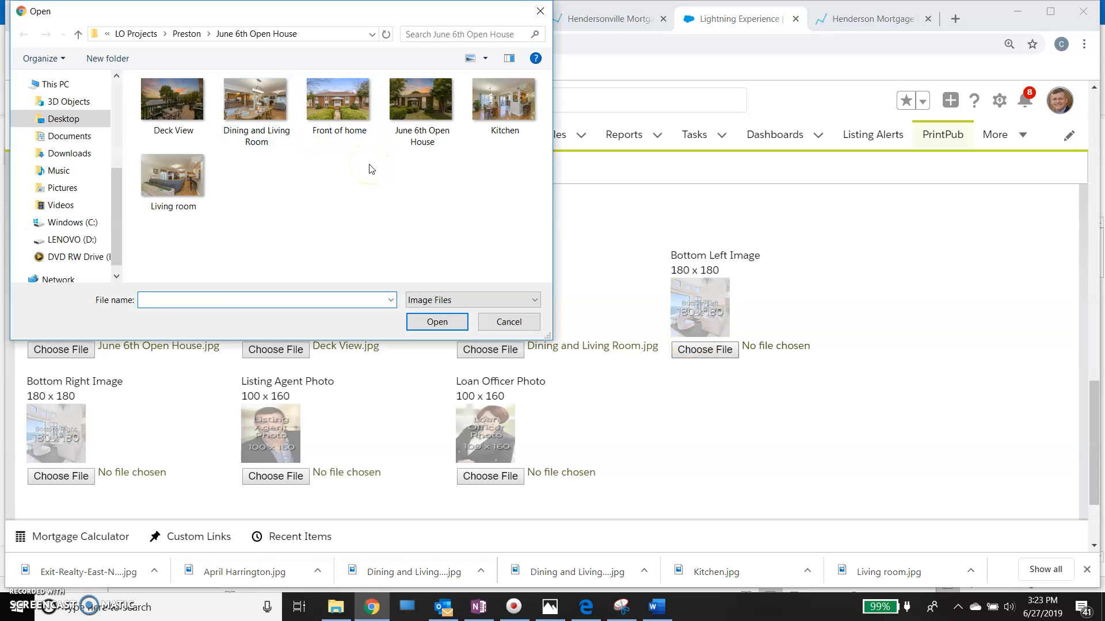
{"action": "left_click", "coordinate": [179, 182]}
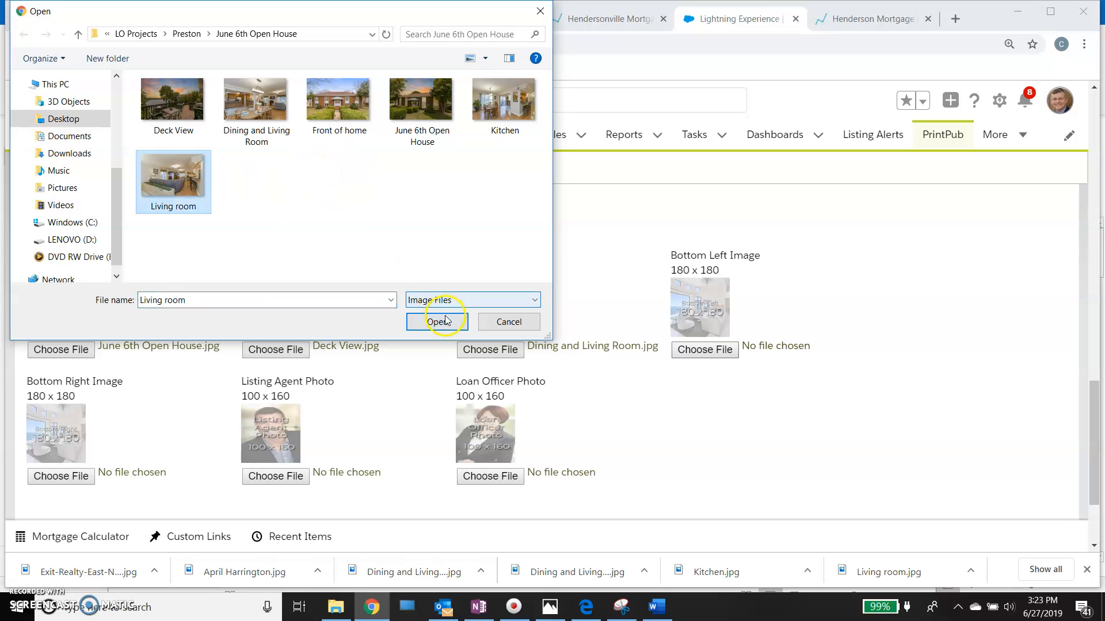
{"action": "left_click", "coordinate": [437, 321]}
{"action": "left_click", "coordinate": [54, 457]}
{"action": "left_click", "coordinate": [54, 475]}
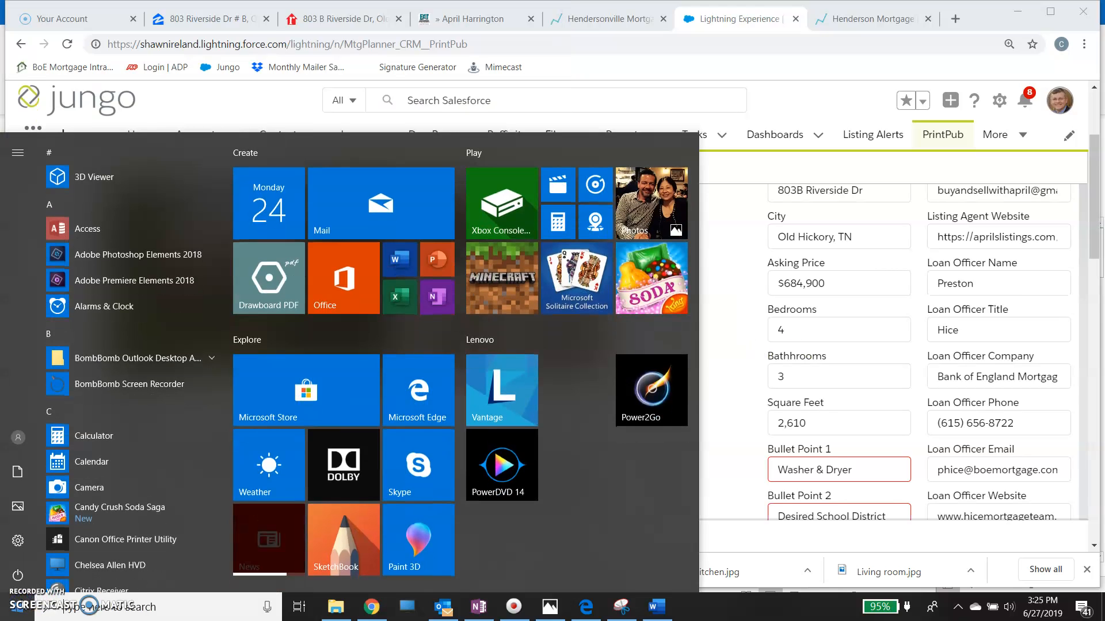
- Check the flyer preview and replace the Listing Agent Photo with the listing agent's portrait from the loan officer's project folder
{"action": "left_click", "coordinate": [711, 388]}
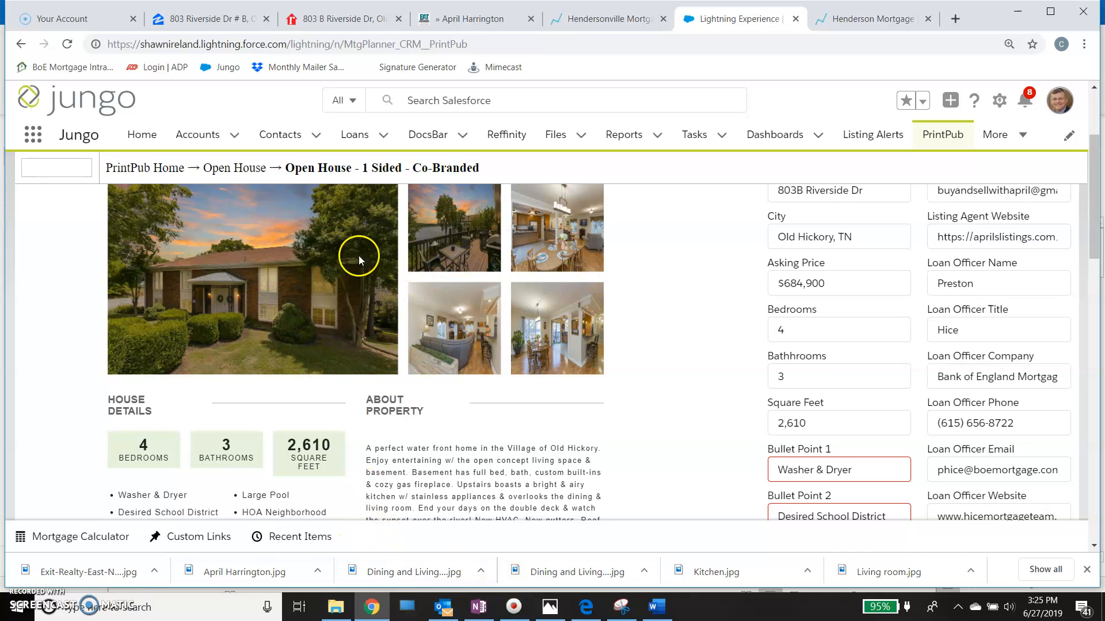
{"action": "scroll", "coordinate": [623, 363], "scroll_direction": "up", "scroll_amount": 3}
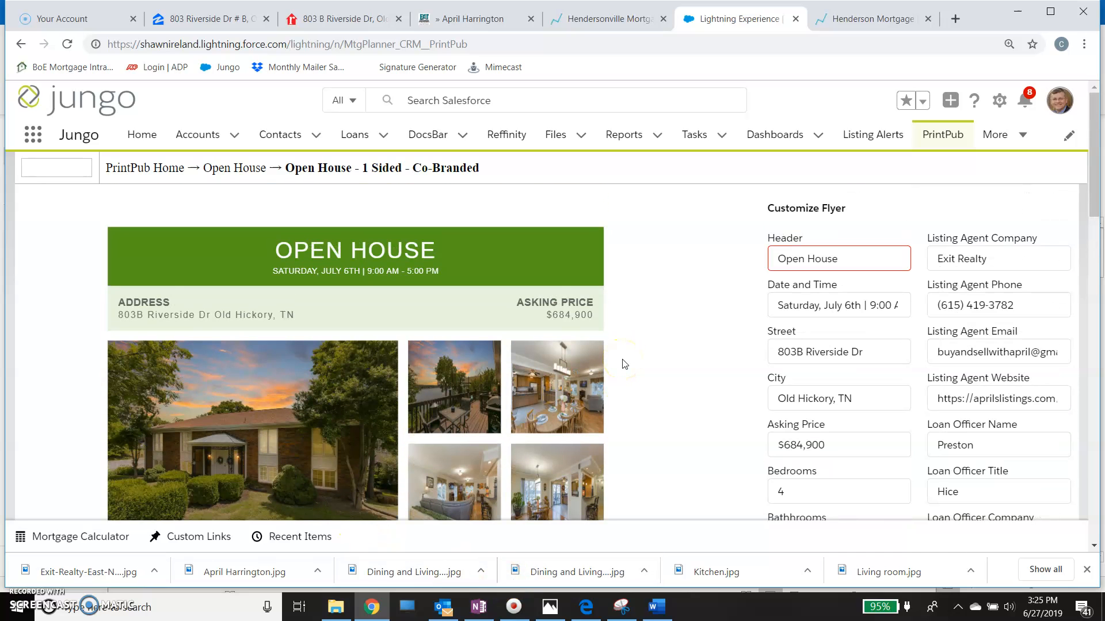
{"action": "scroll", "coordinate": [624, 363], "scroll_direction": "down", "scroll_amount": 5}
{"action": "scroll", "coordinate": [622, 351], "scroll_direction": "down", "scroll_amount": 2}
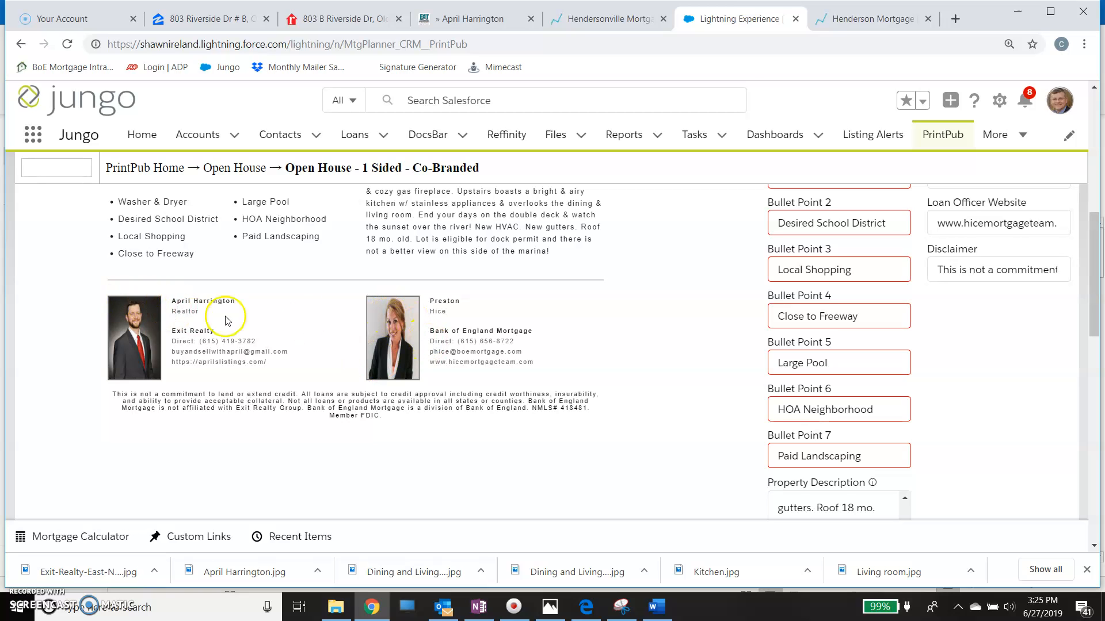
{"action": "scroll", "coordinate": [403, 340], "scroll_direction": "down", "scroll_amount": 6}
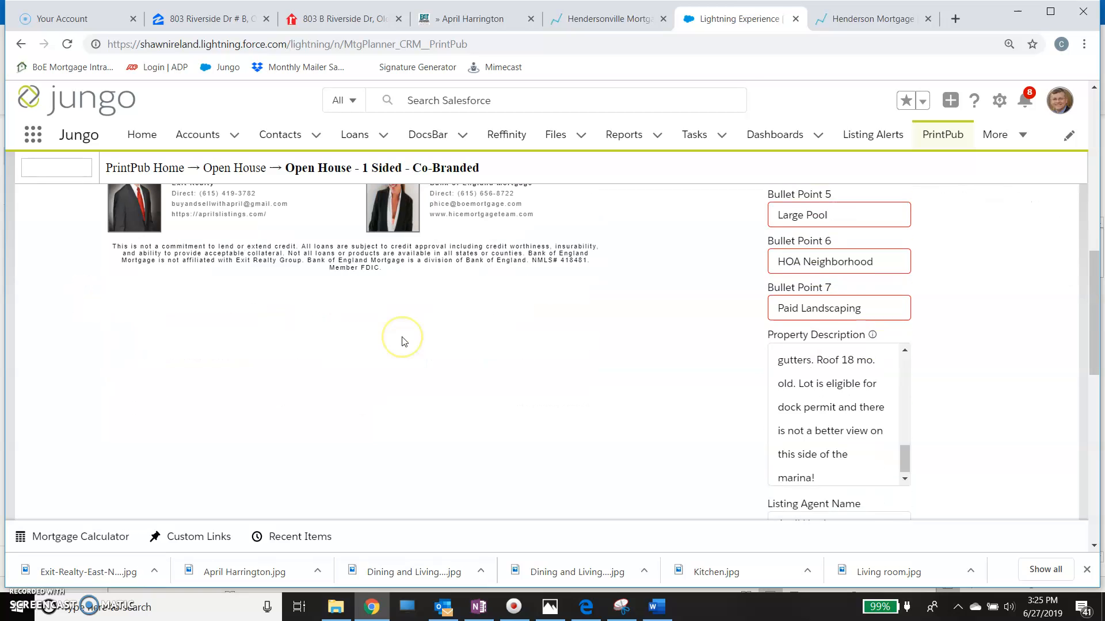
{"action": "scroll", "coordinate": [402, 340], "scroll_direction": "down", "scroll_amount": 5}
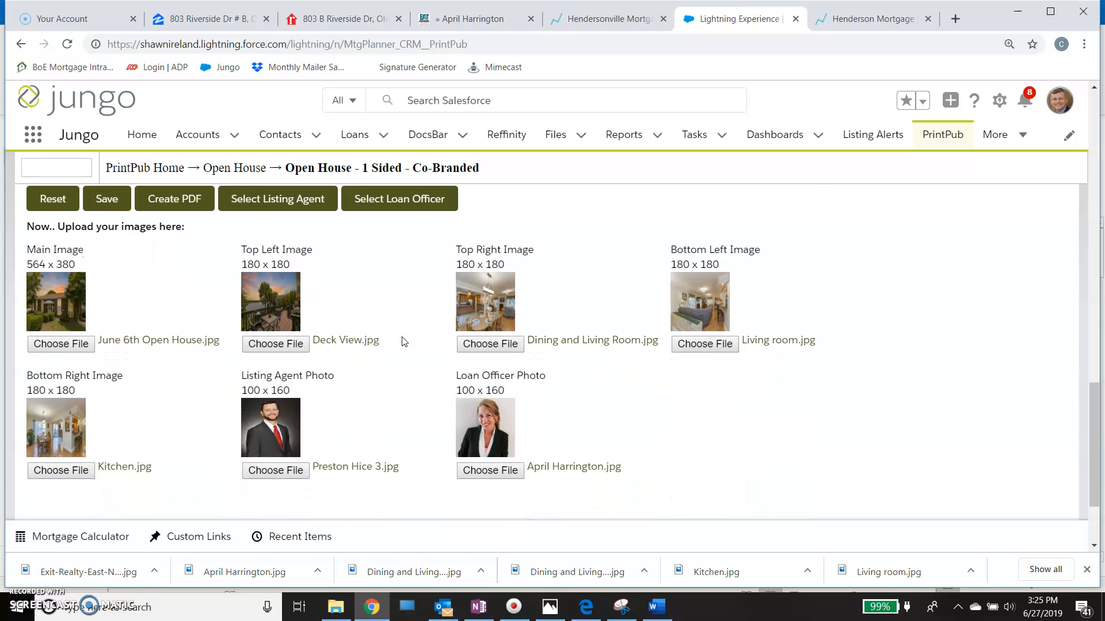
{"action": "left_click", "coordinate": [284, 467]}
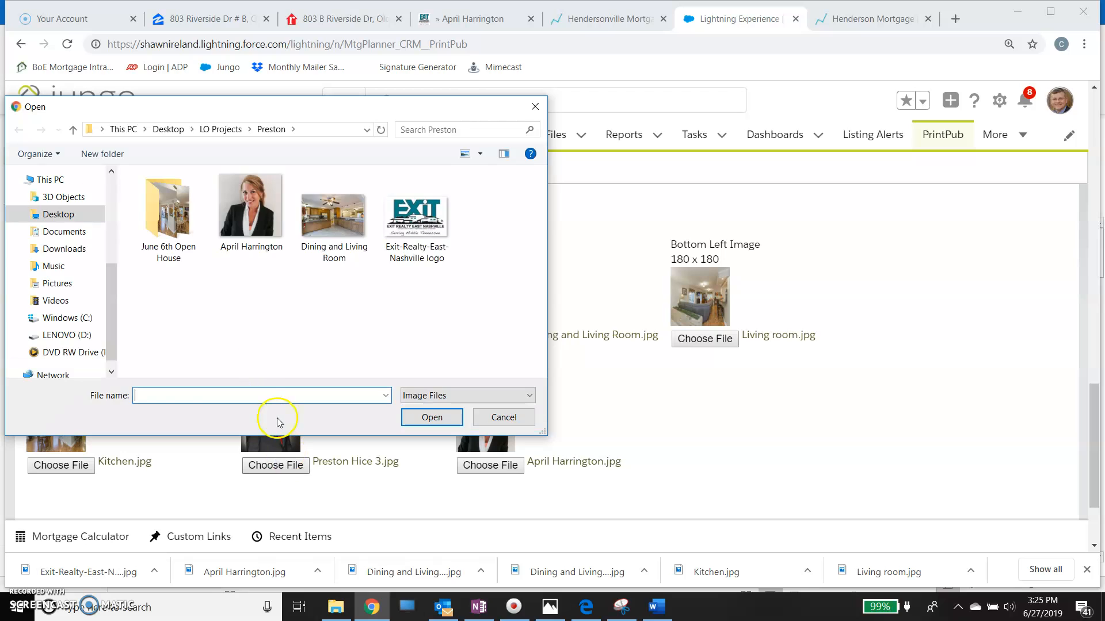
{"action": "double_click", "coordinate": [251, 224]}
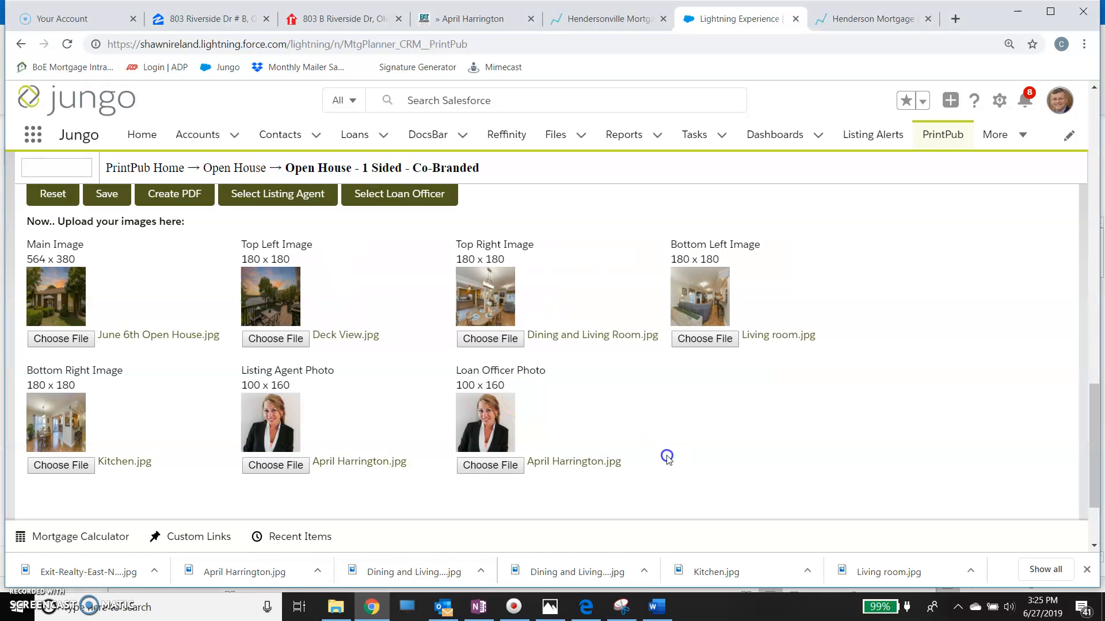
- Replace the Loan Officer Photo with the loan officer's portrait in a dark suit and red tie from the desktop folder BOE Web Pics 2
{"action": "left_click", "coordinate": [505, 464]}
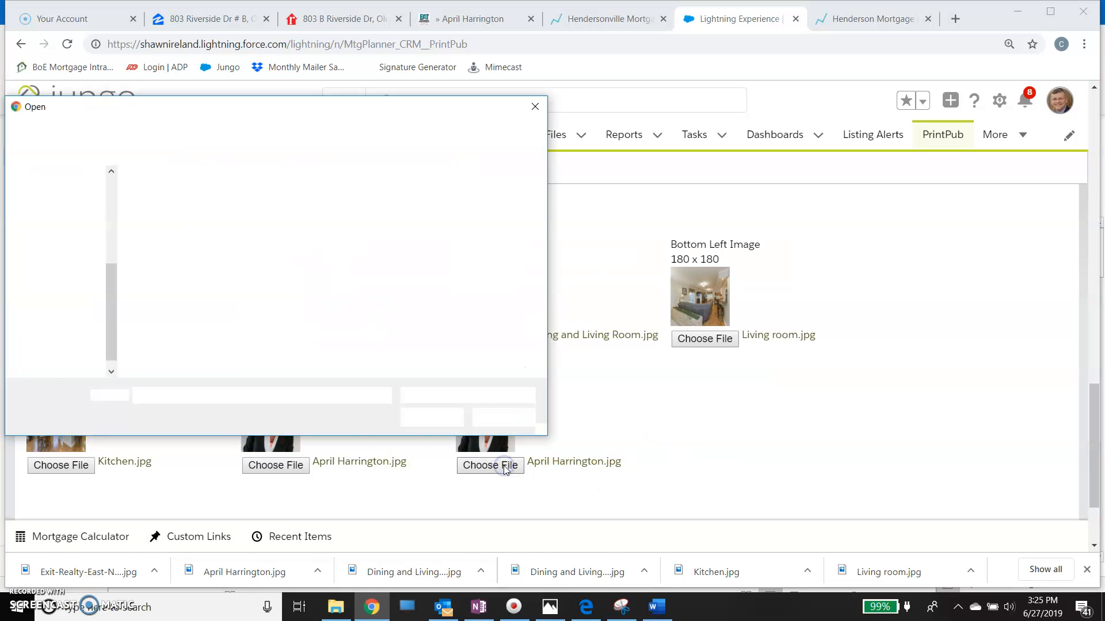
{"action": "left_click", "coordinate": [58, 214]}
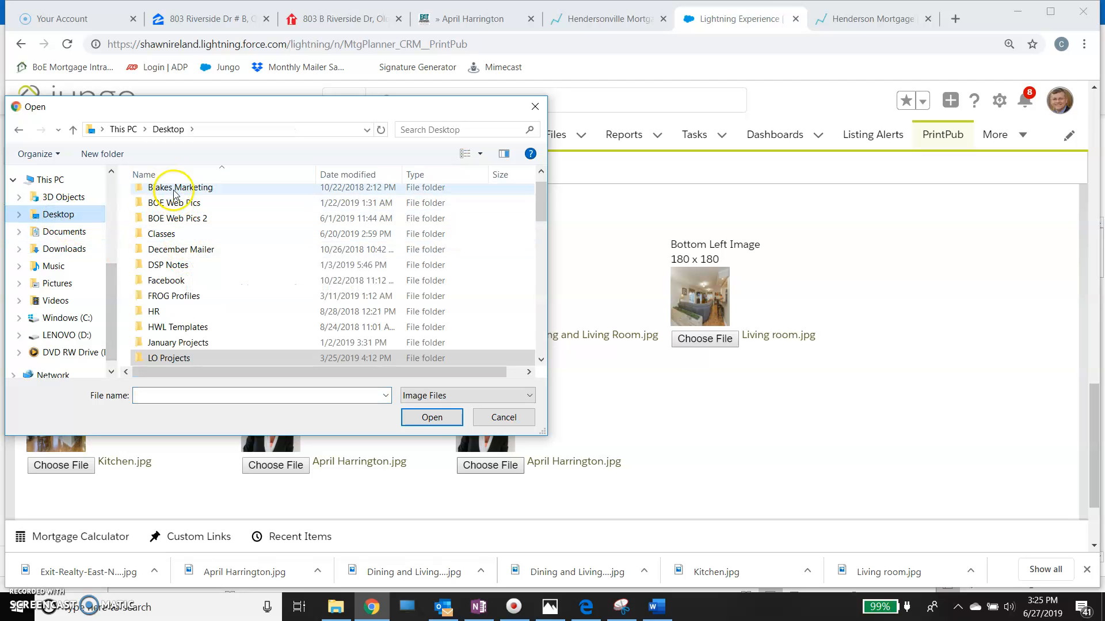
{"action": "double_click", "coordinate": [167, 218]}
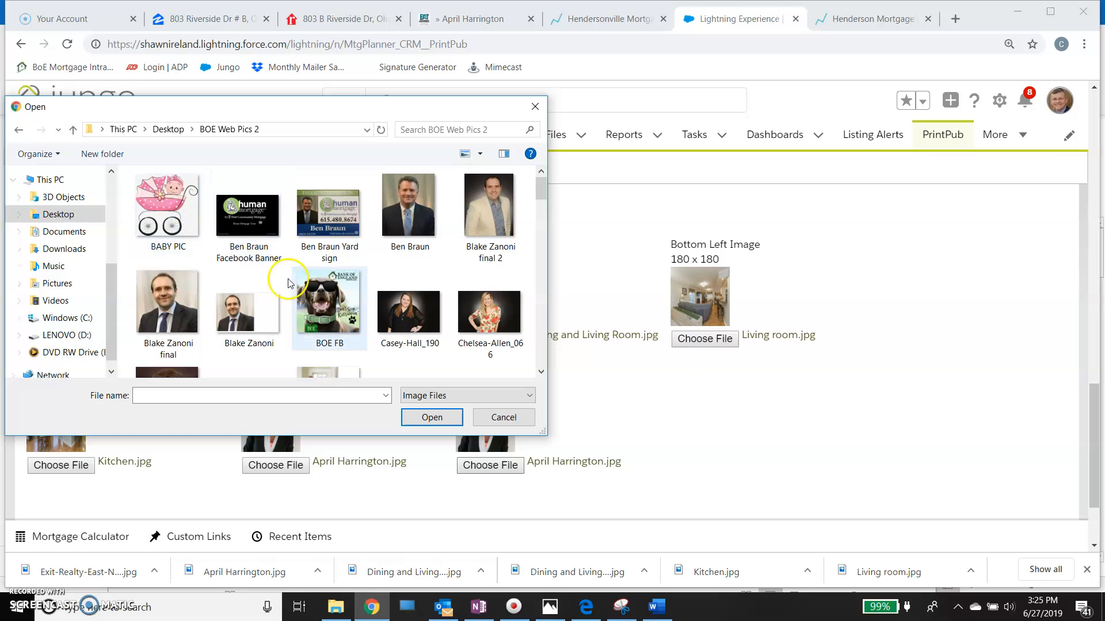
{"action": "scroll", "coordinate": [317, 318], "scroll_direction": "down", "scroll_amount": 5}
{"action": "scroll", "coordinate": [317, 318], "scroll_direction": "down", "scroll_amount": 3}
{"action": "scroll", "coordinate": [317, 318], "scroll_direction": "up", "scroll_amount": 5}
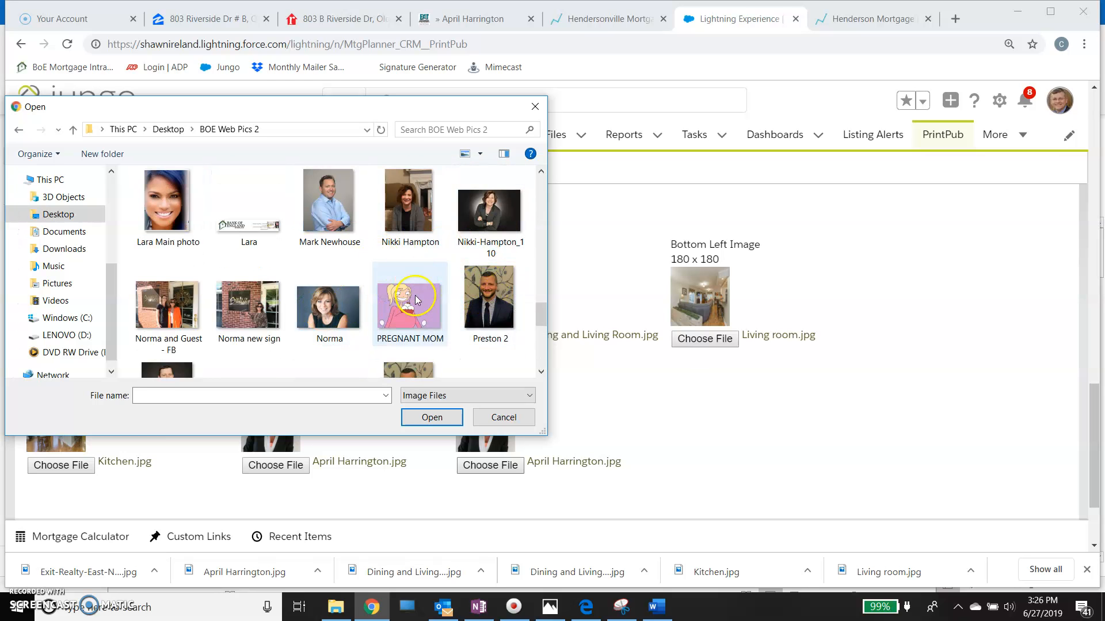
{"action": "scroll", "coordinate": [414, 299], "scroll_direction": "down", "scroll_amount": 1}
{"action": "left_click", "coordinate": [416, 299]}
{"action": "left_click", "coordinate": [189, 326]}
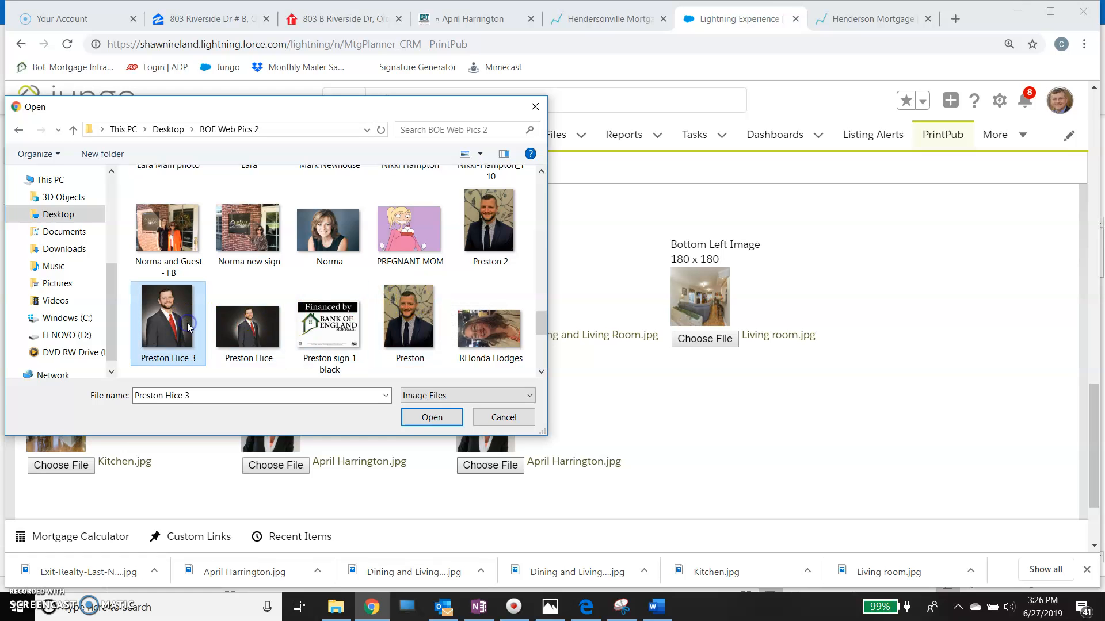
{"action": "double_click", "coordinate": [188, 338]}
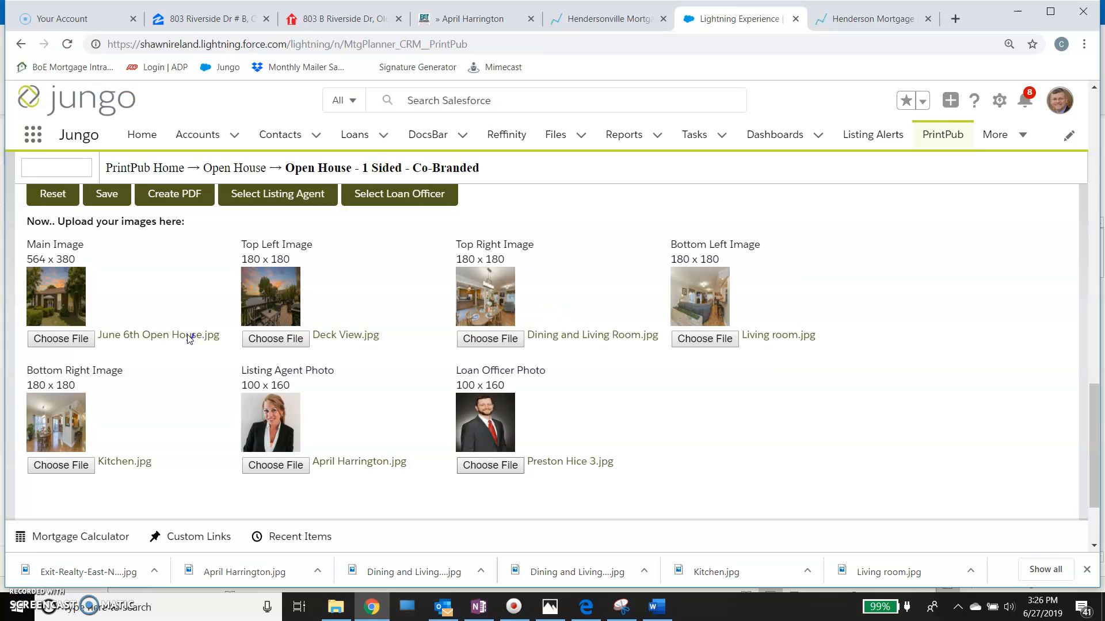
- Complete the Loan Officer Name with the full name and NMLS number, and set the Loan Officer Title to Mortgage Loan Officer
{"action": "scroll", "coordinate": [532, 386], "scroll_direction": "down", "scroll_amount": 10}
{"action": "scroll", "coordinate": [535, 384], "scroll_direction": "up", "scroll_amount": 4}
{"action": "scroll", "coordinate": [541, 382], "scroll_direction": "up", "scroll_amount": 1}
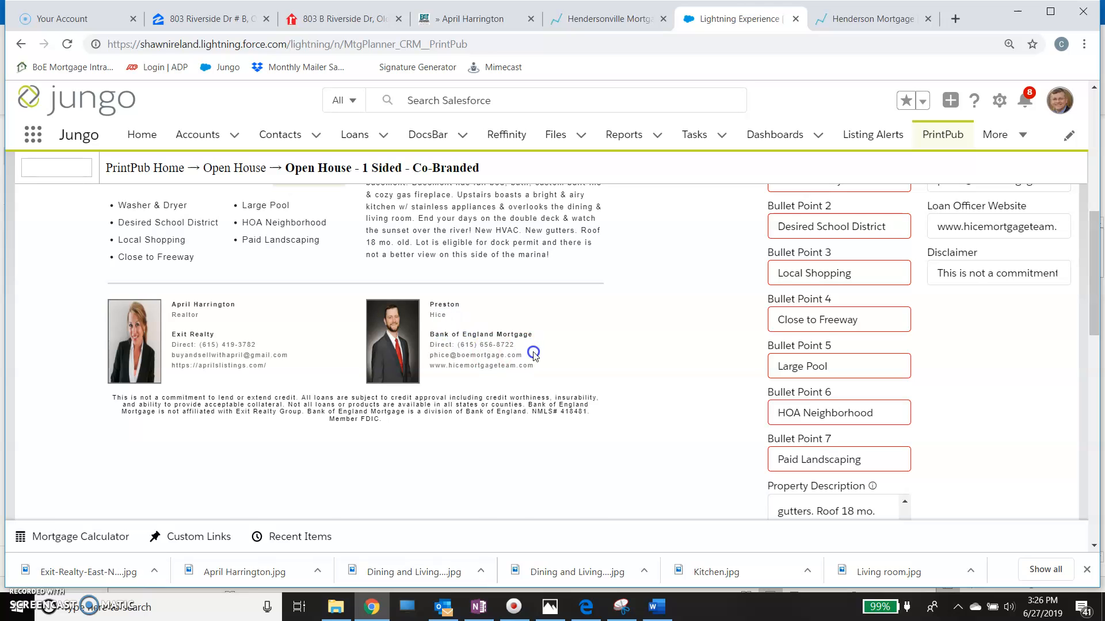
{"action": "scroll", "coordinate": [532, 352], "scroll_direction": "up", "scroll_amount": 3}
{"action": "scroll", "coordinate": [533, 352], "scroll_direction": "up", "scroll_amount": 1}
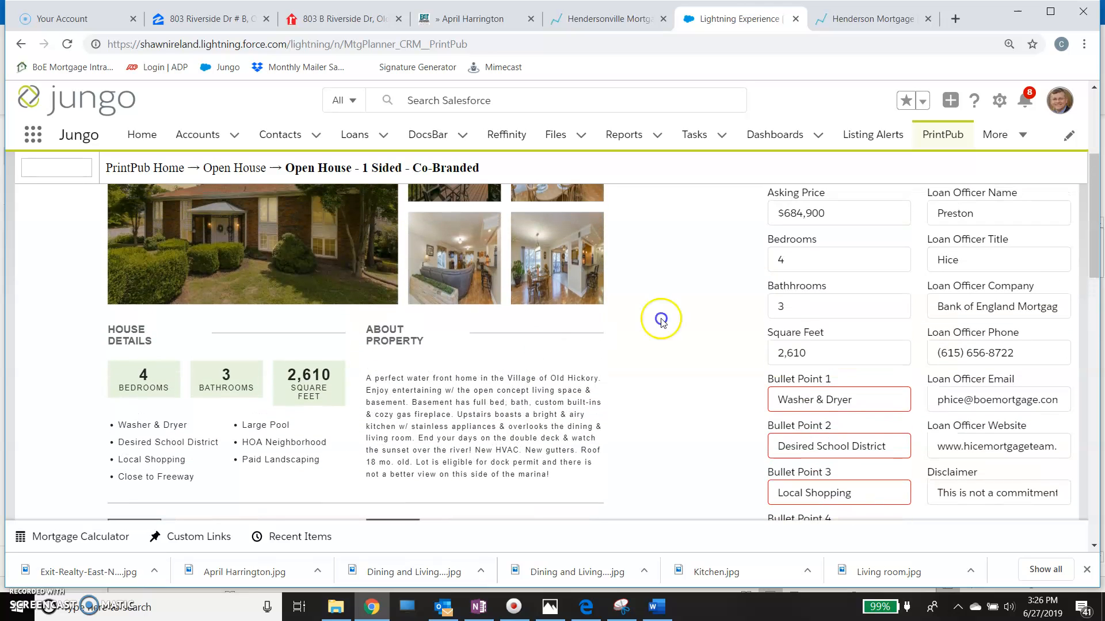
{"action": "left_click", "coordinate": [994, 213]}
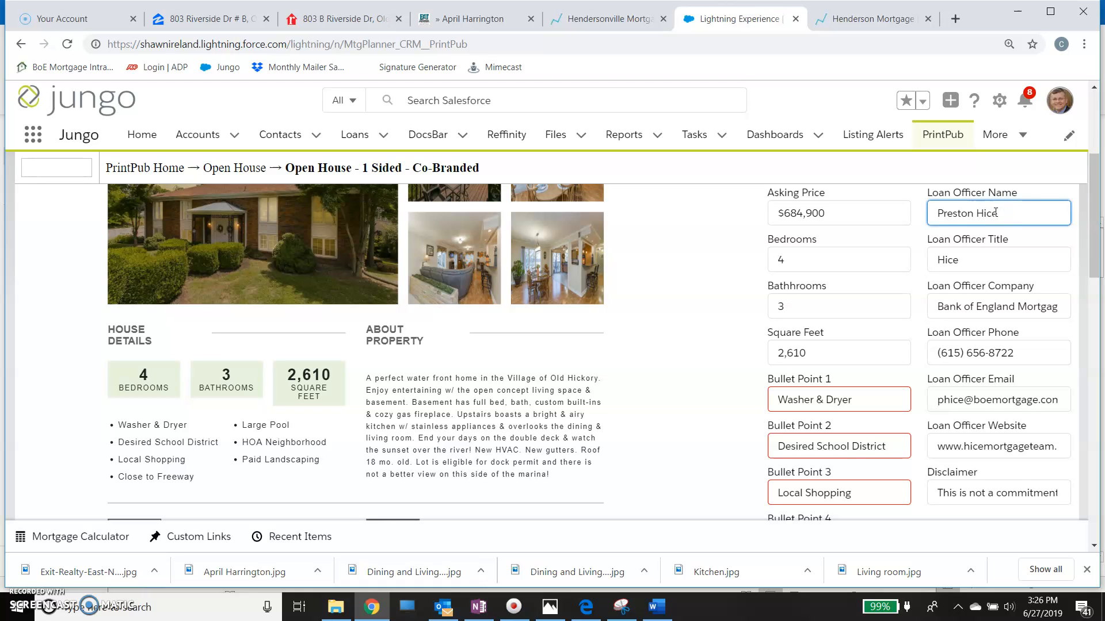
{"action": "left_click", "coordinate": [982, 257]}
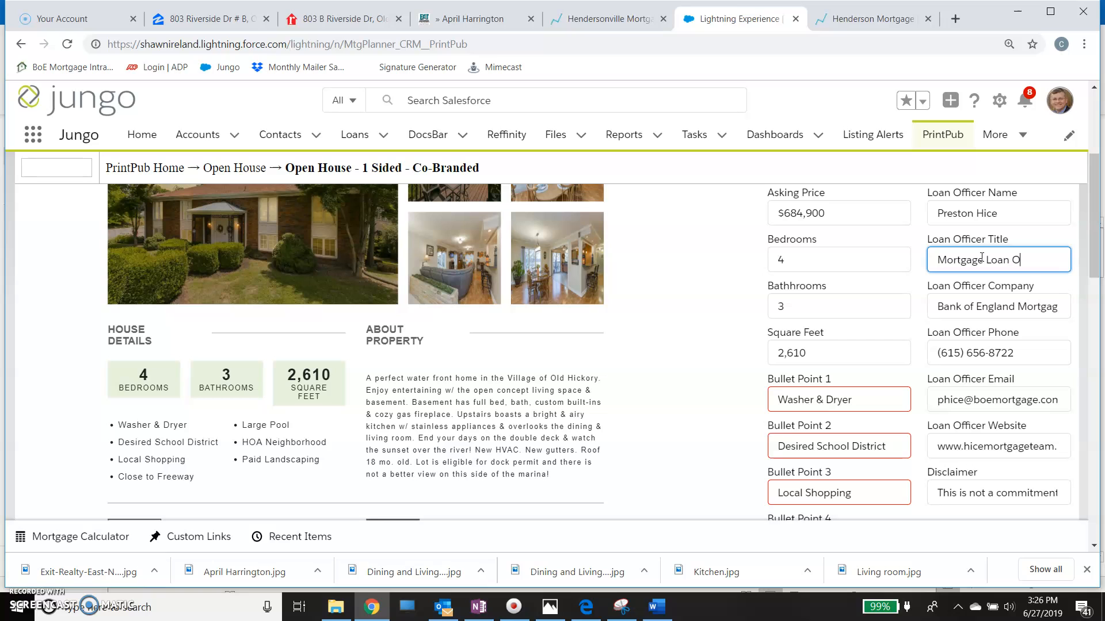
{"action": "left_click", "coordinate": [1011, 214]}
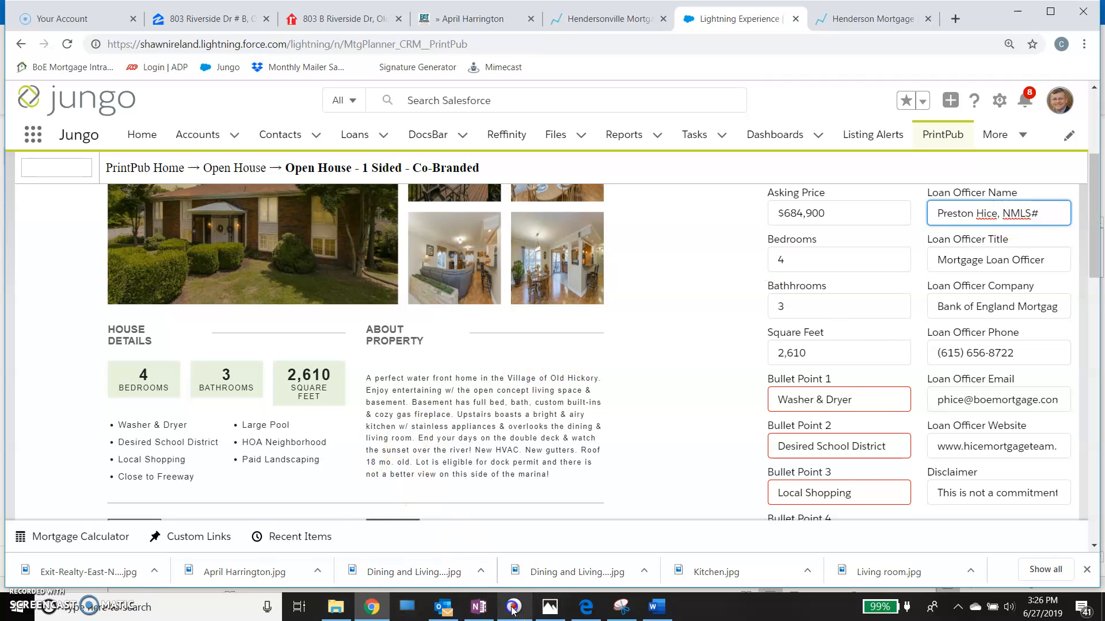
- Review the whole flyer preview and save the flyer as a template named July 6th Open House
{"action": "scroll", "coordinate": [964, 411], "scroll_direction": "down", "scroll_amount": 5}
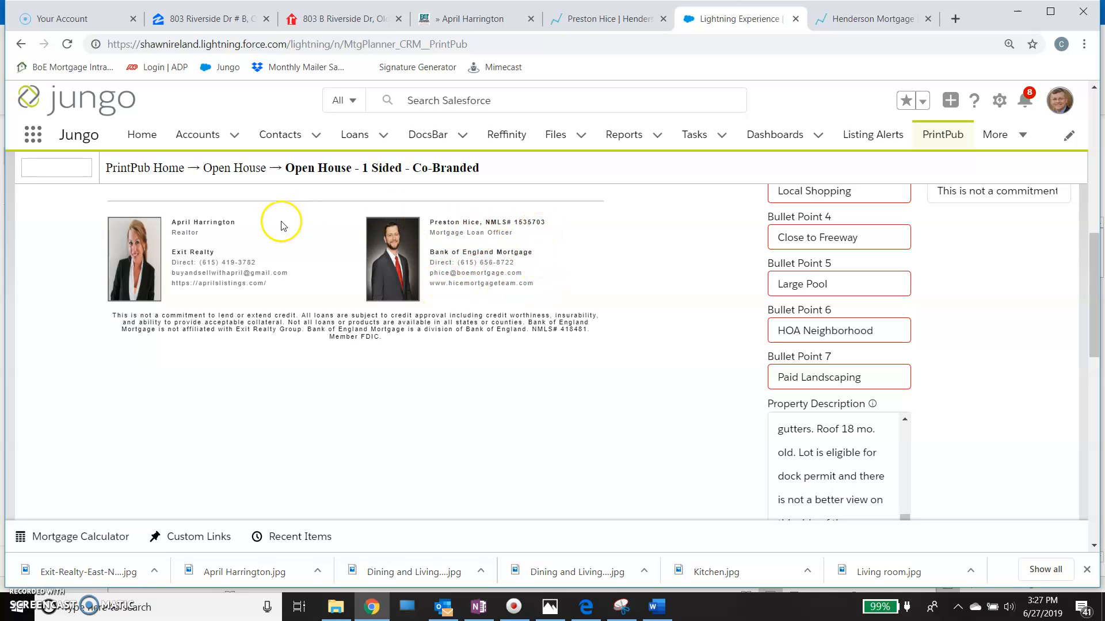
{"action": "scroll", "coordinate": [544, 354], "scroll_direction": "up", "scroll_amount": 3}
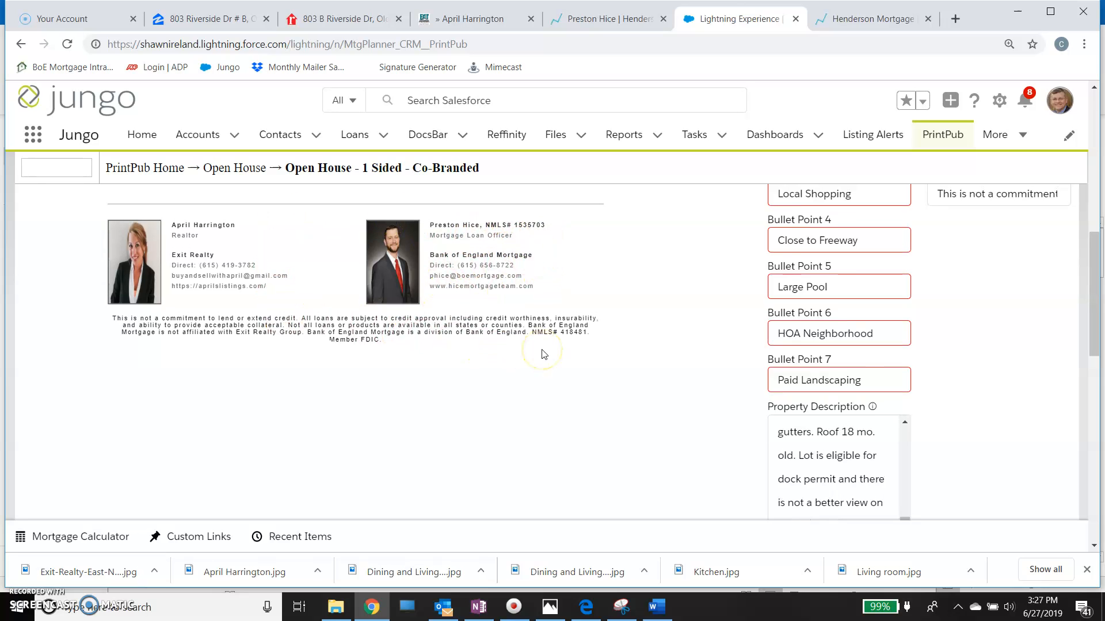
{"action": "scroll", "coordinate": [542, 349], "scroll_direction": "up", "scroll_amount": 5}
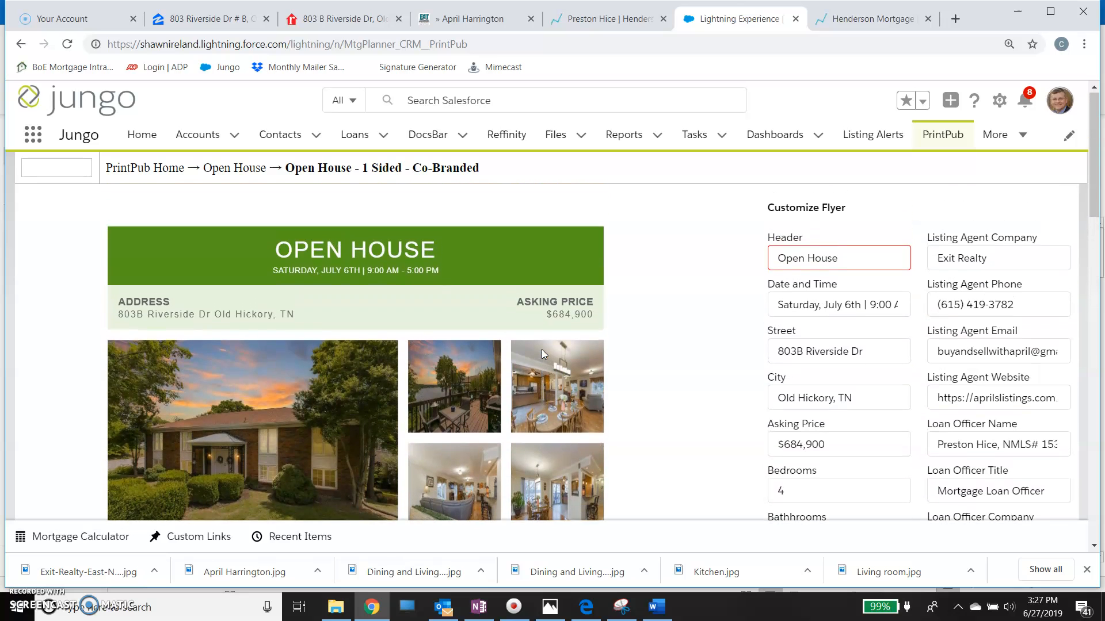
{"action": "scroll", "coordinate": [542, 352], "scroll_direction": "down", "scroll_amount": 8}
{"action": "scroll", "coordinate": [544, 354], "scroll_direction": "down", "scroll_amount": 5}
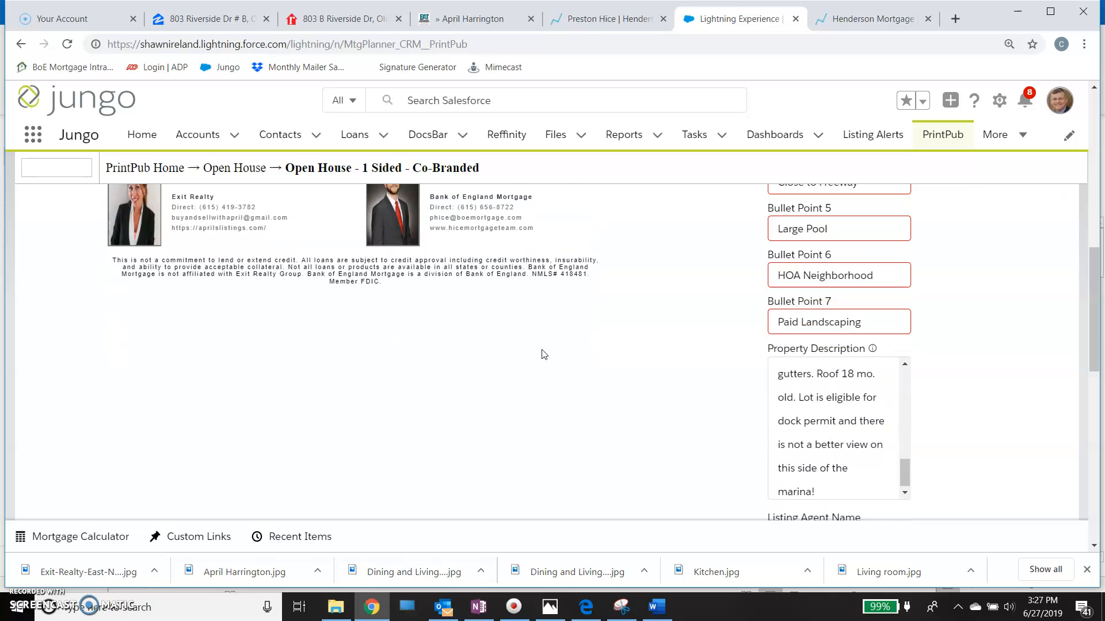
{"action": "scroll", "coordinate": [544, 355], "scroll_direction": "down", "scroll_amount": 2}
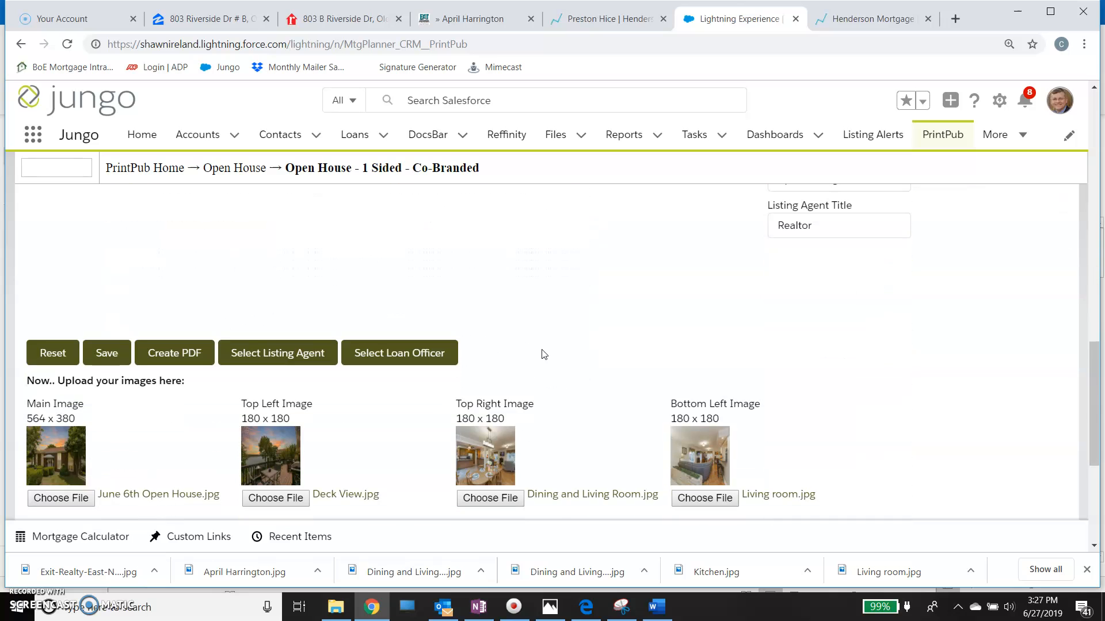
{"action": "left_click", "coordinate": [109, 356]}
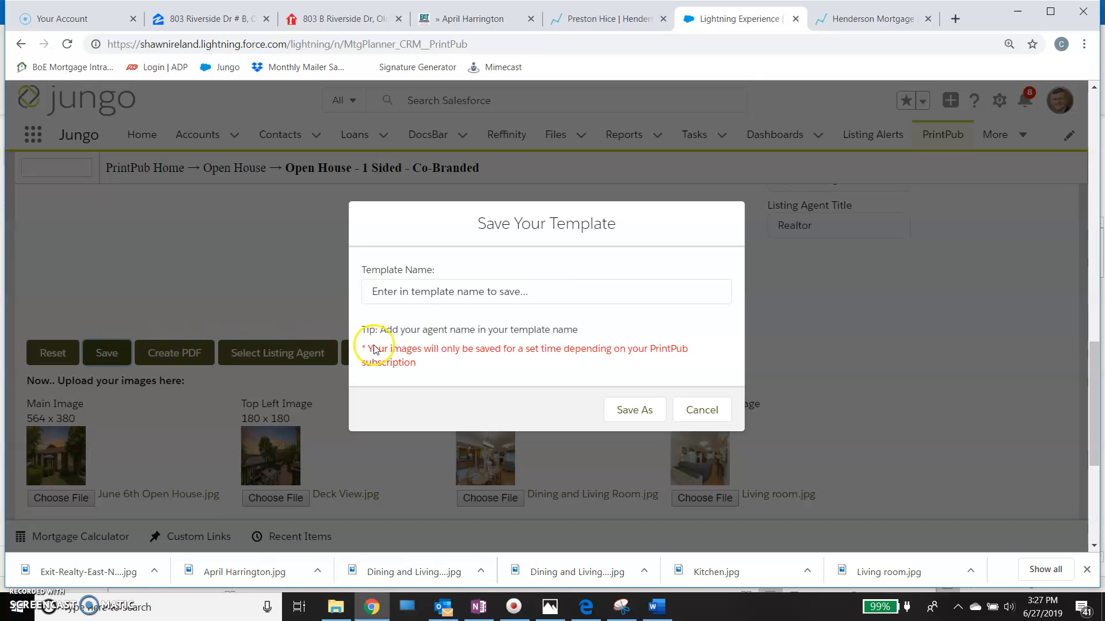
{"action": "left_click", "coordinate": [415, 296]}
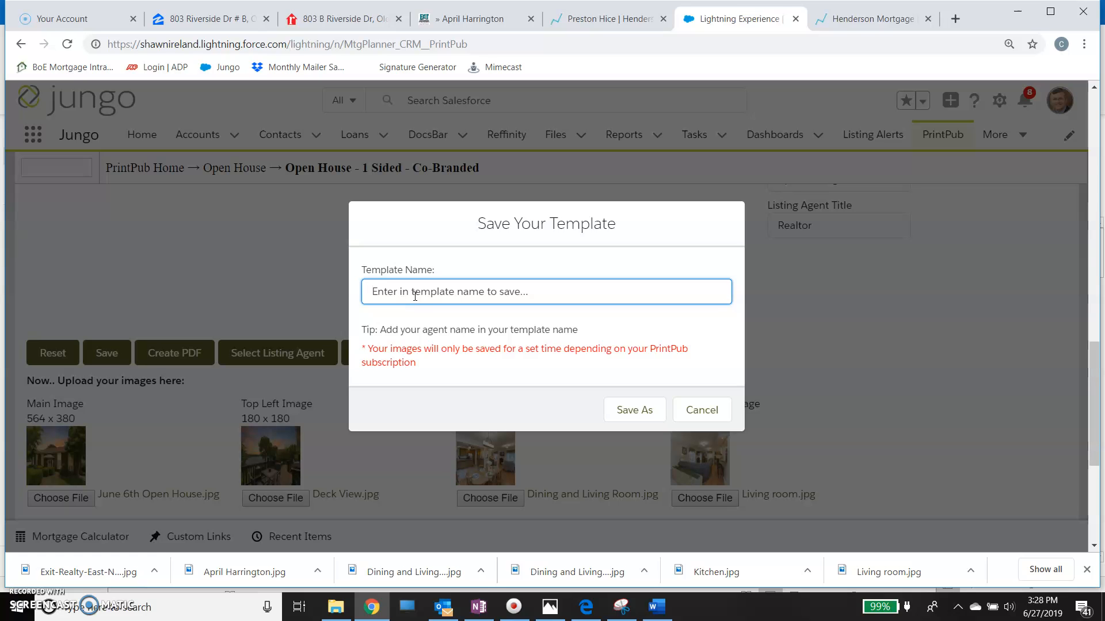
{"action": "type", "text": "July 6th Open House"}
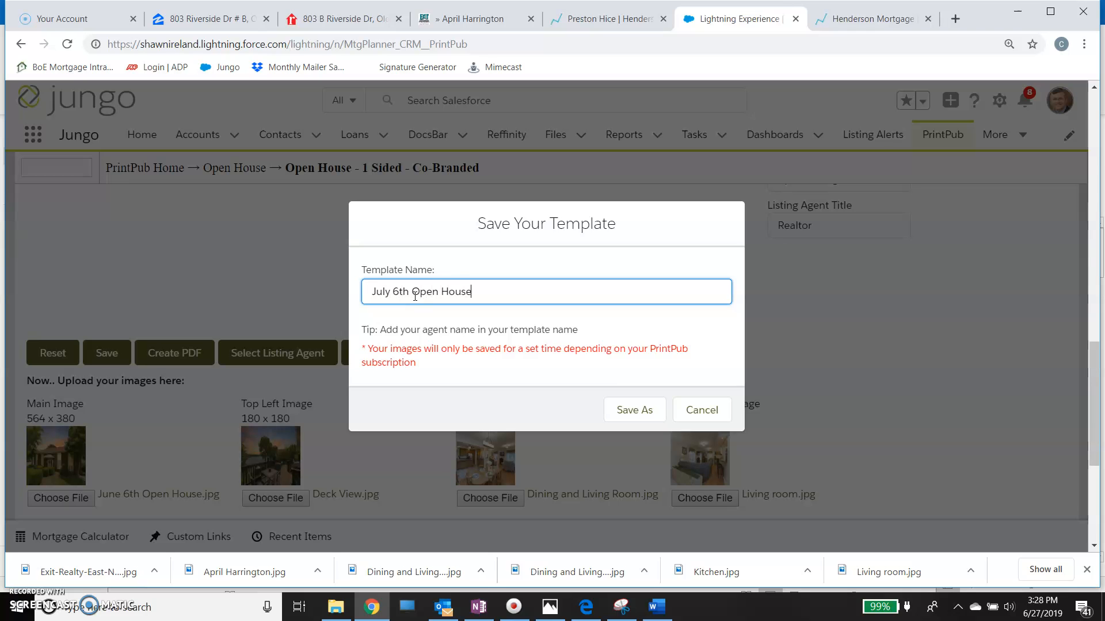
{"action": "left_click", "coordinate": [619, 410]}
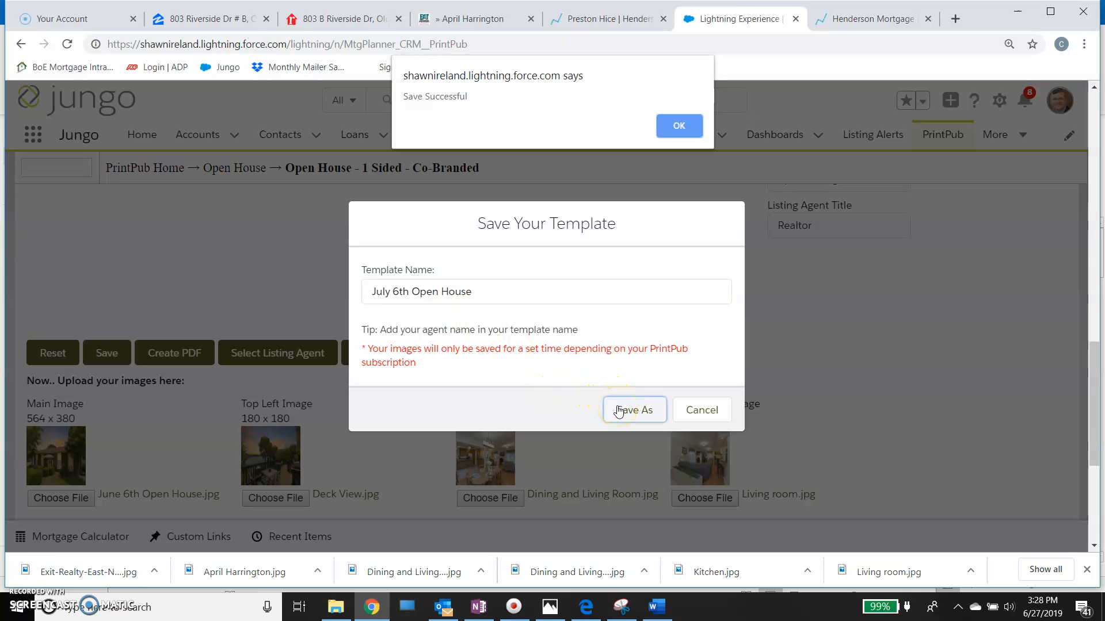
{"action": "left_click", "coordinate": [672, 128]}
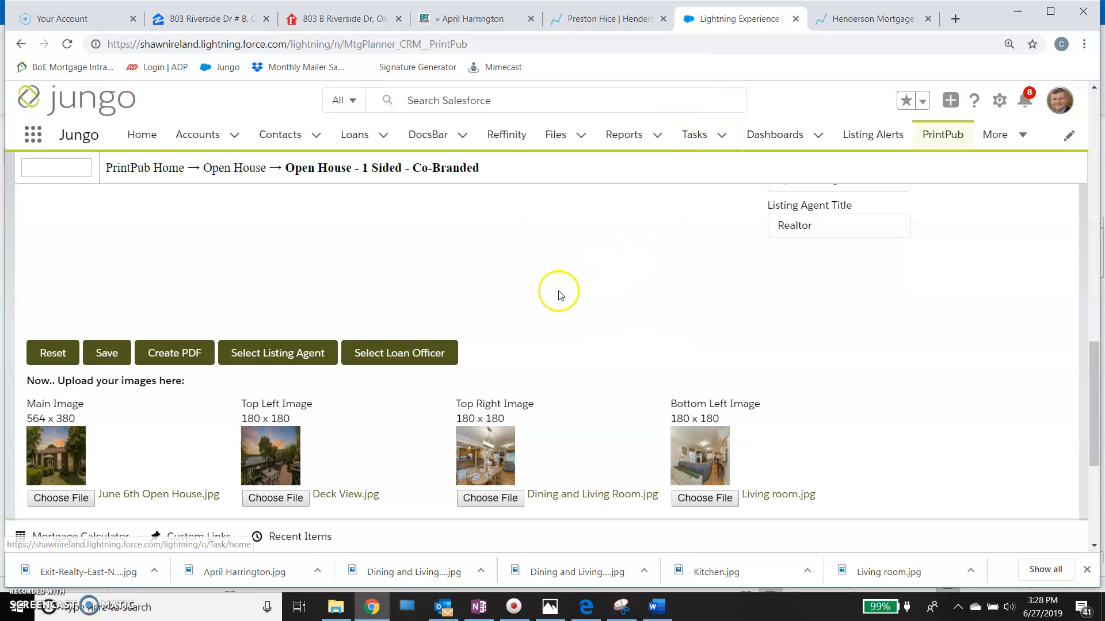
- Create a PDF of the flyer and open the downloaded file to check its layout, pictures, contacts and disclaimer
{"action": "left_click", "coordinate": [195, 354]}
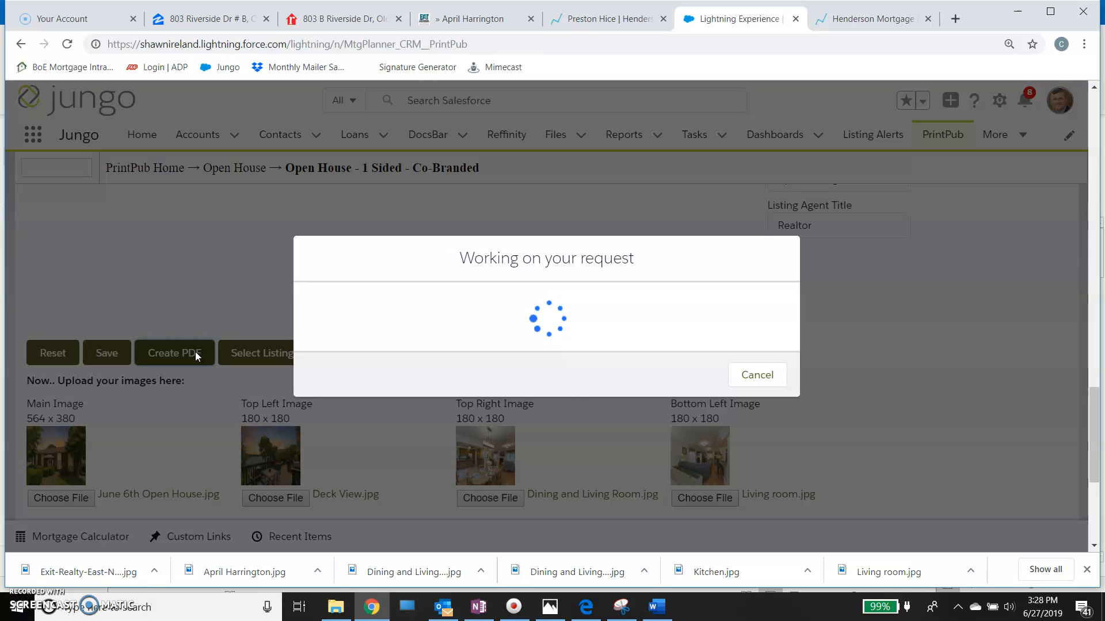
{"action": "left_click", "coordinate": [530, 318]}
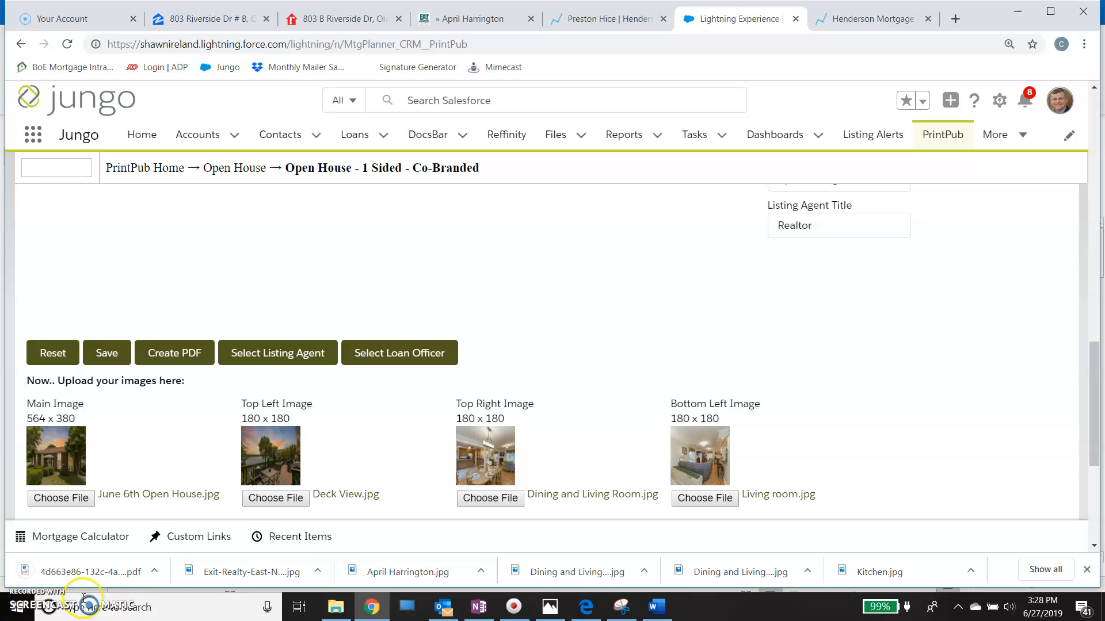
{"action": "left_click", "coordinate": [154, 571]}
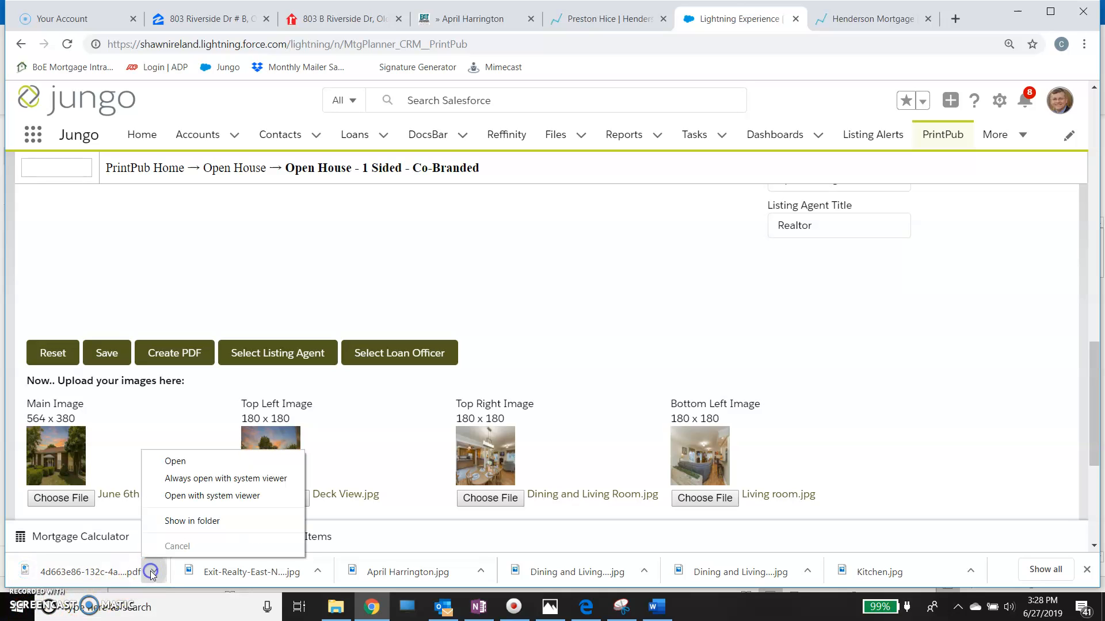
{"action": "left_click", "coordinate": [183, 461]}
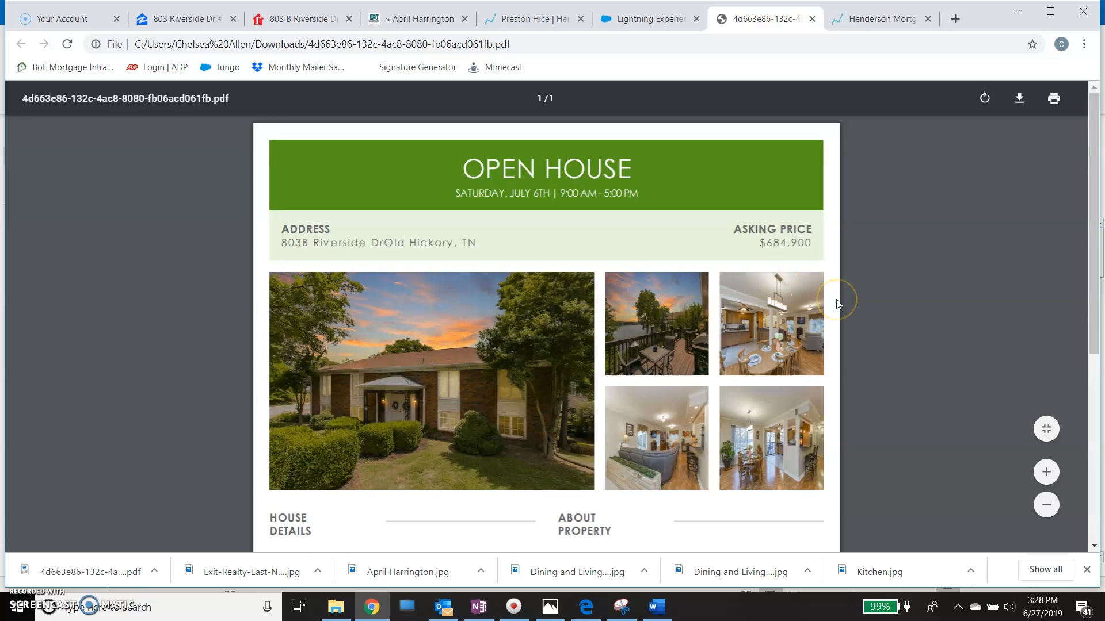
{"action": "scroll", "coordinate": [838, 304], "scroll_direction": "down", "scroll_amount": 5}
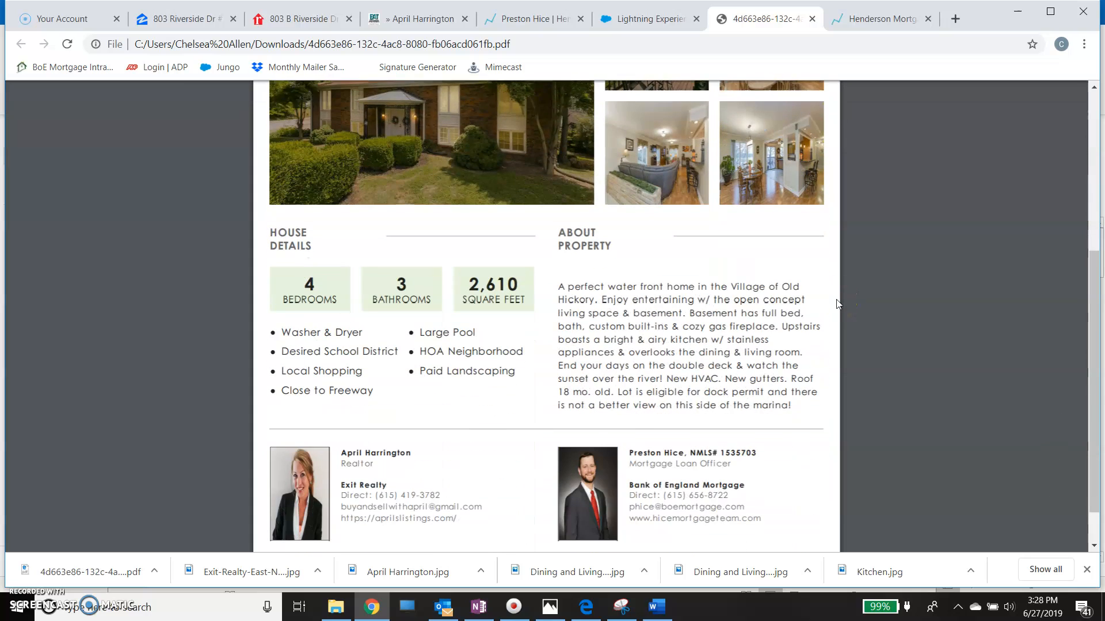
{"action": "scroll", "coordinate": [837, 304], "scroll_direction": "down", "scroll_amount": 2}
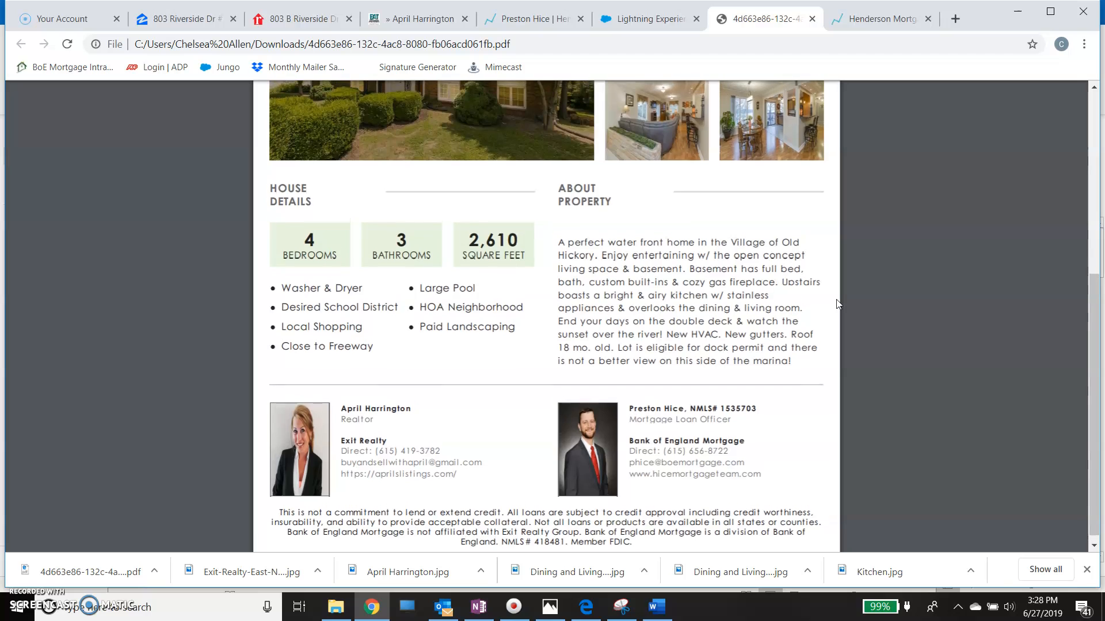
{"action": "scroll", "coordinate": [837, 304], "scroll_direction": "up", "scroll_amount": 6}
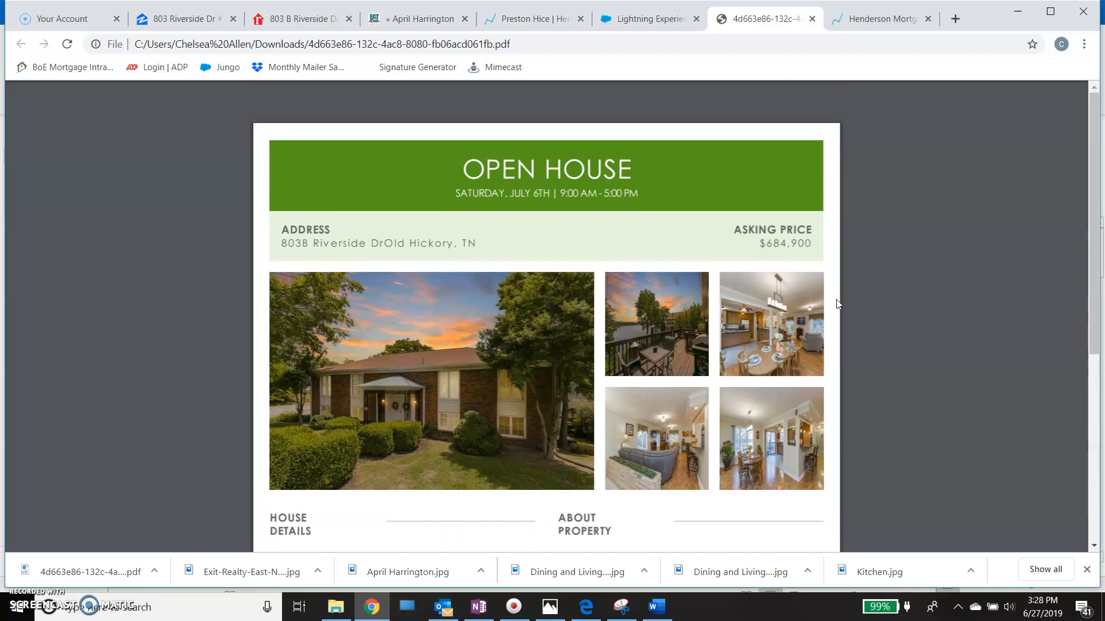
- Examine the flyer PDF from the open house header through the pictures and property details to the contacts and disclaimer
{"action": "scroll", "coordinate": [837, 304], "scroll_direction": "down", "scroll_amount": 3}
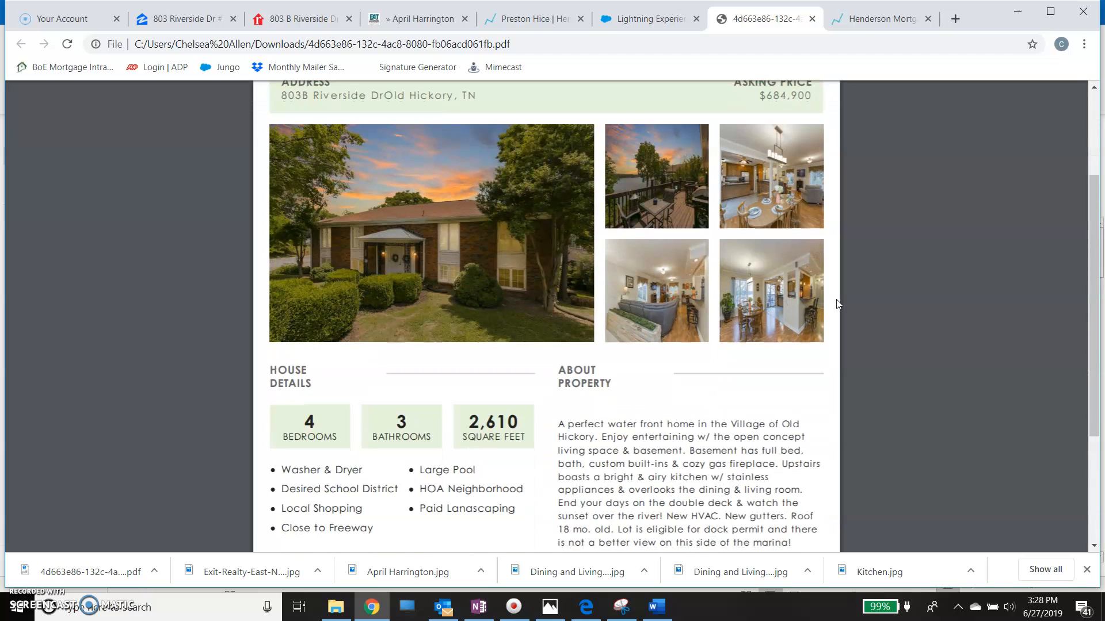
{"action": "scroll", "coordinate": [837, 304], "scroll_direction": "down", "scroll_amount": 4}
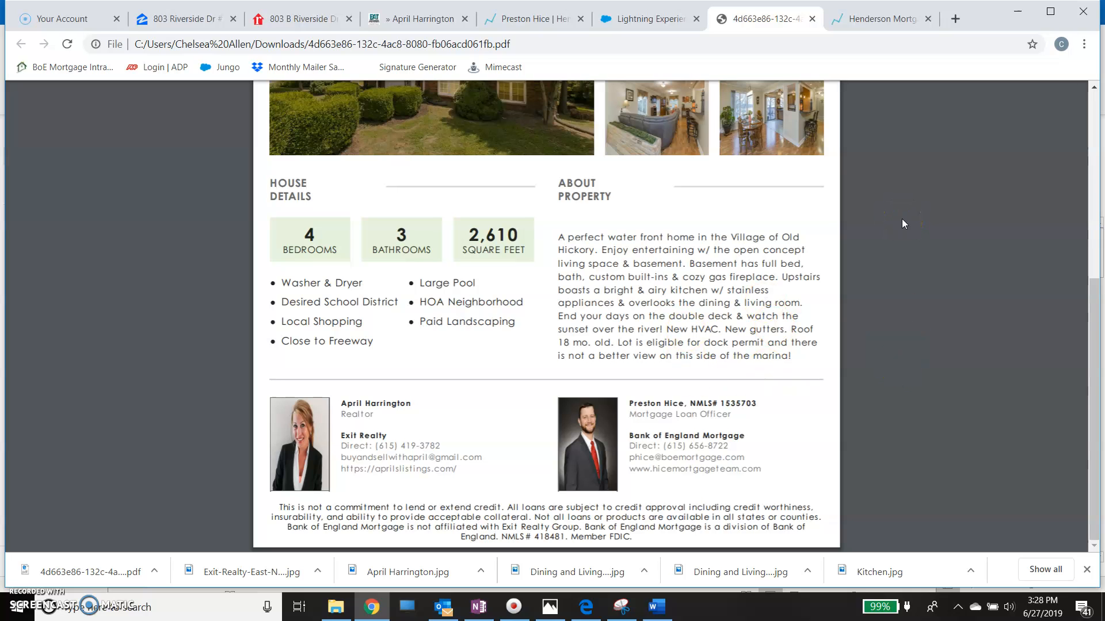
{"action": "scroll", "coordinate": [902, 219], "scroll_direction": "up", "scroll_amount": 5}
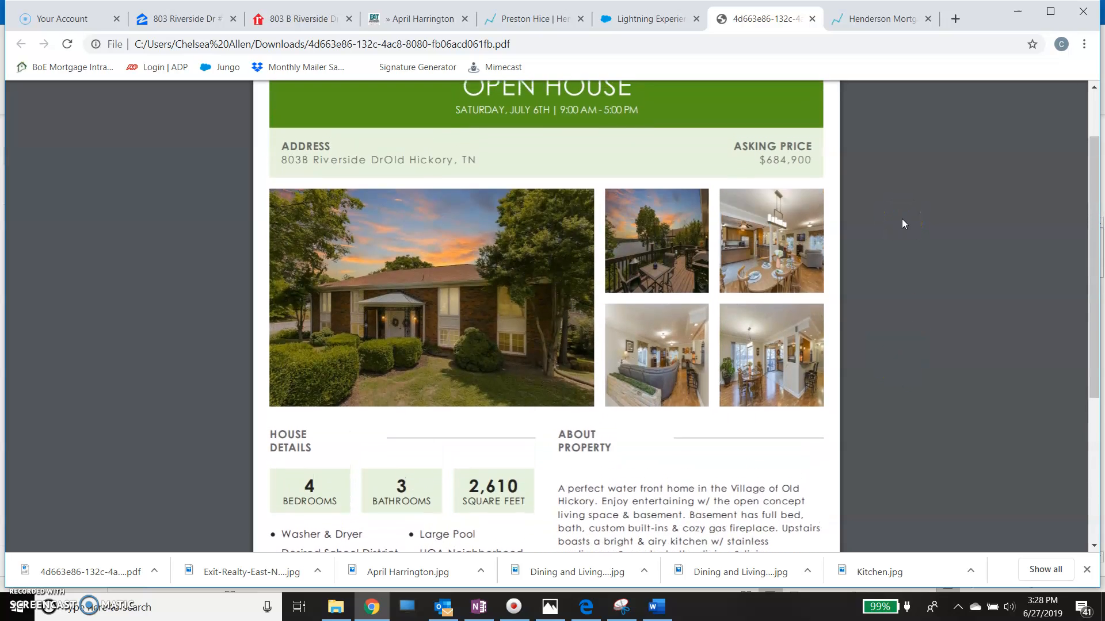
{"action": "scroll", "coordinate": [902, 223], "scroll_direction": "up", "scroll_amount": 2}
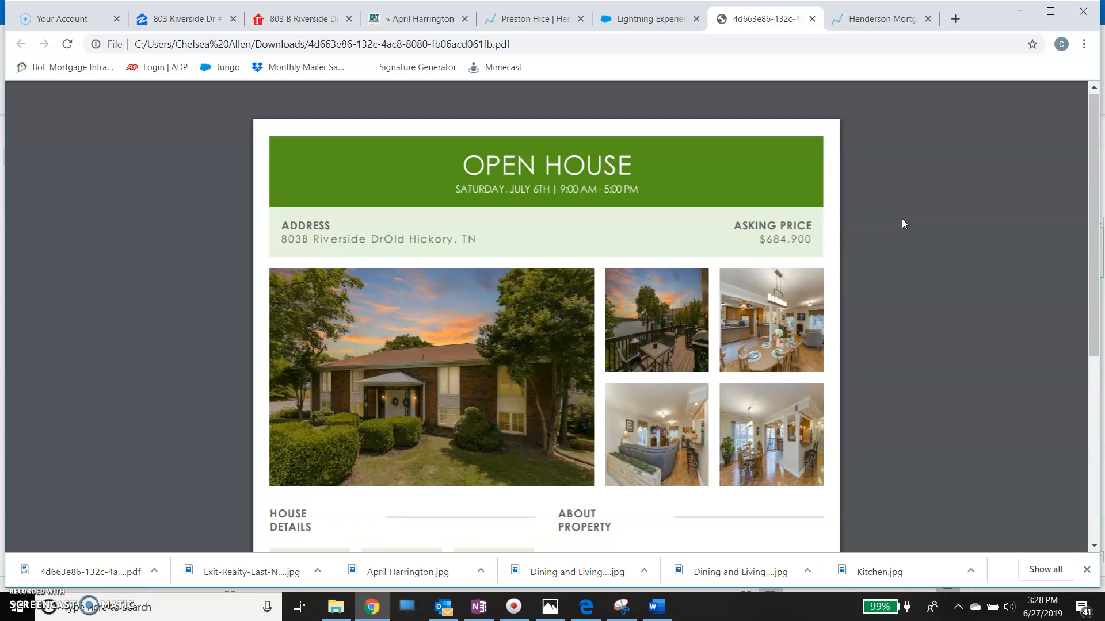
{"action": "scroll", "coordinate": [902, 223], "scroll_direction": "down", "scroll_amount": 4}
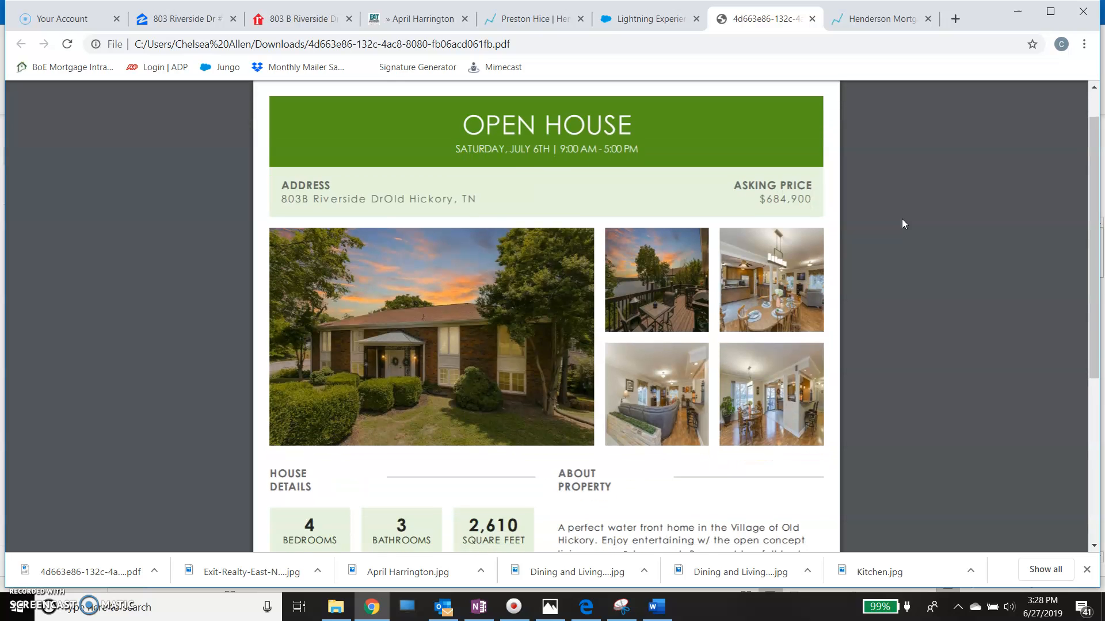
{"action": "scroll", "coordinate": [903, 220], "scroll_direction": "down", "scroll_amount": 3}
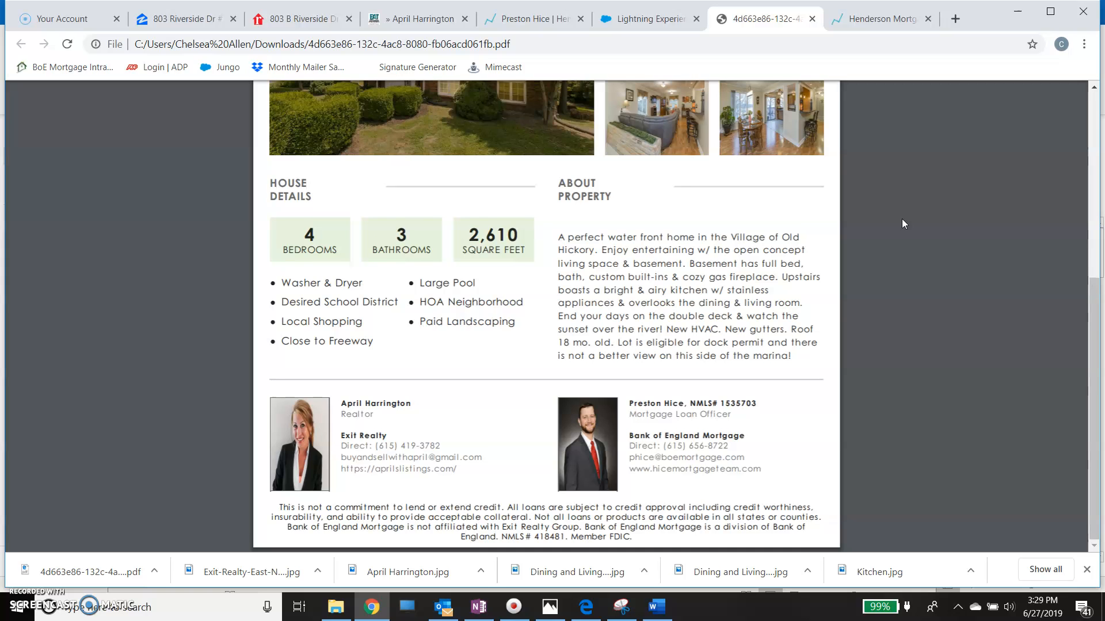
{"action": "scroll", "coordinate": [902, 220], "scroll_direction": "up", "scroll_amount": 7}
{"action": "scroll", "coordinate": [902, 223], "scroll_direction": "up", "scroll_amount": 1}
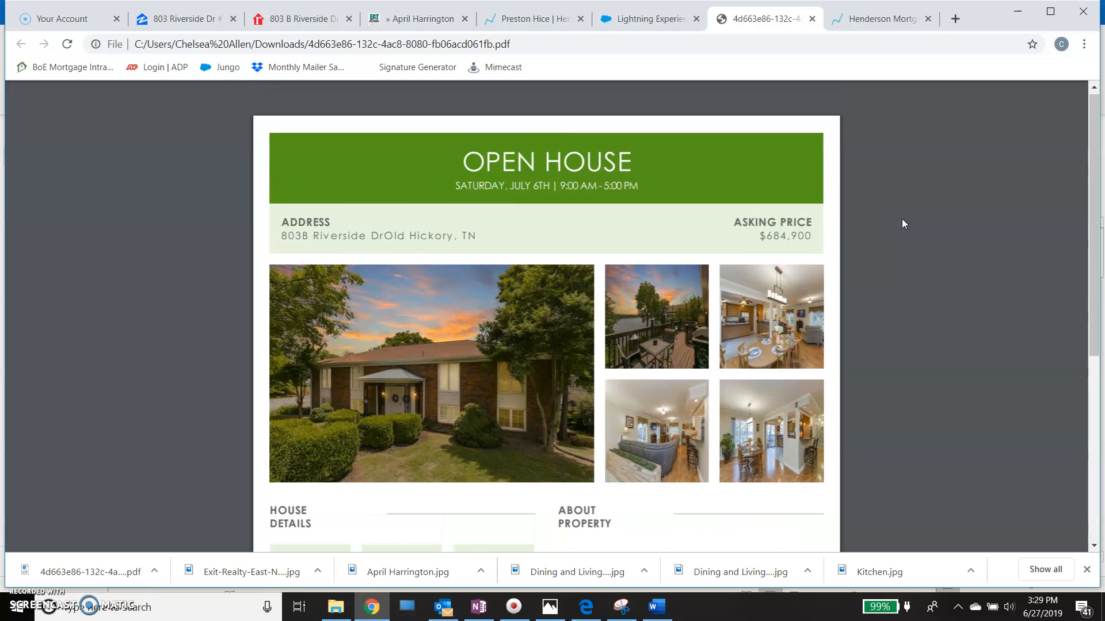
{"action": "right_click", "coordinate": [798, 164]}
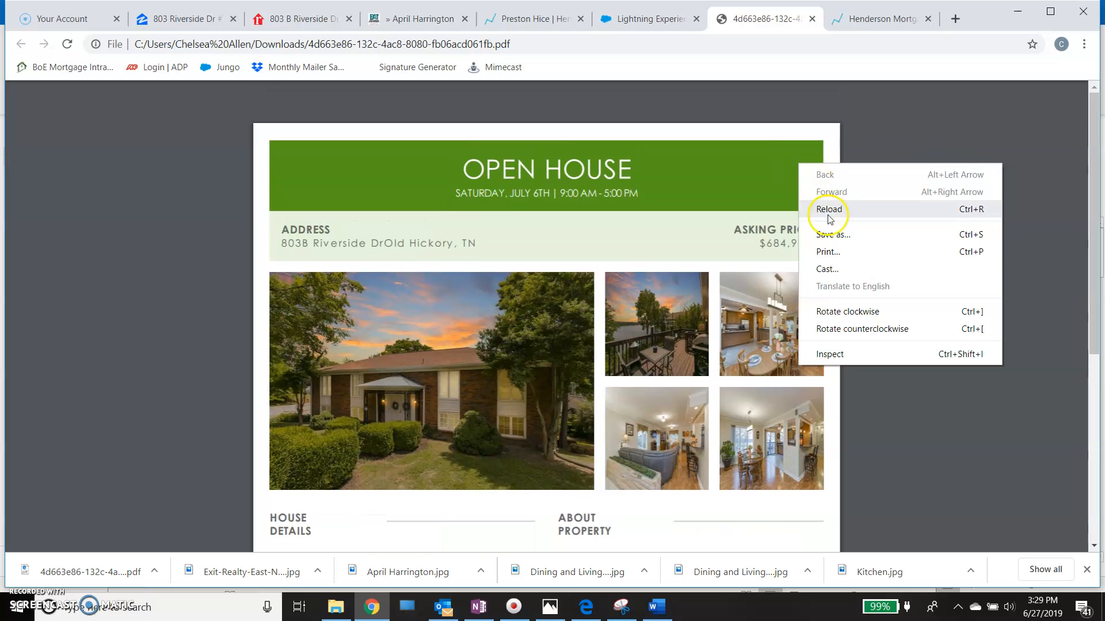
{"action": "left_click", "coordinate": [840, 255]}
{"action": "left_click", "coordinate": [864, 133]}
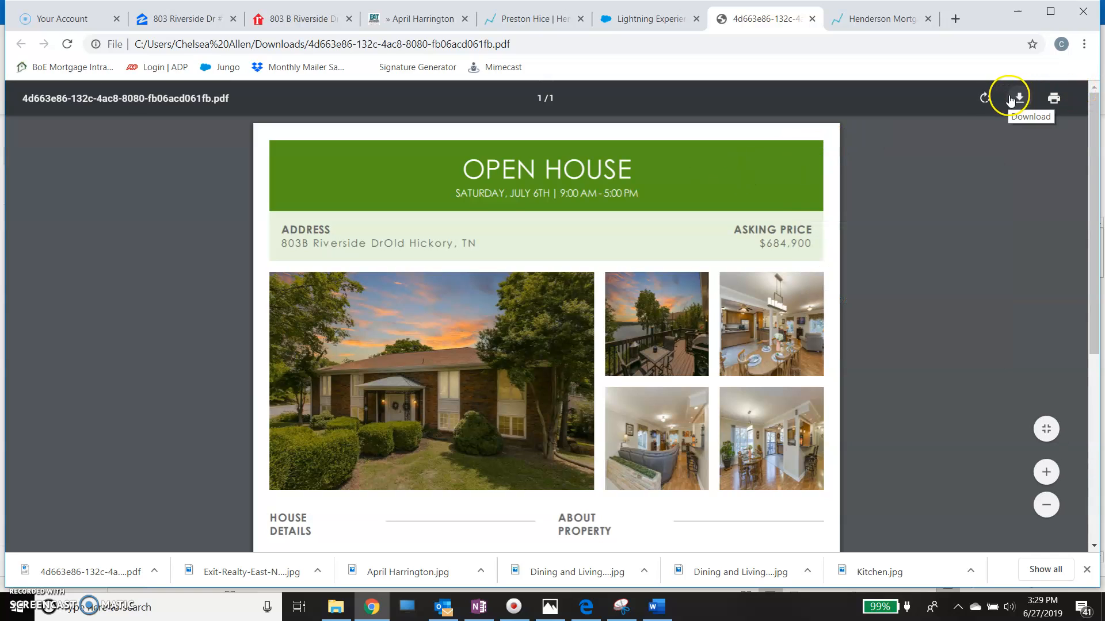
- Start saving a copy of the flyer PDF and clear the suggested file name
{"action": "right_click", "coordinate": [639, 230]}
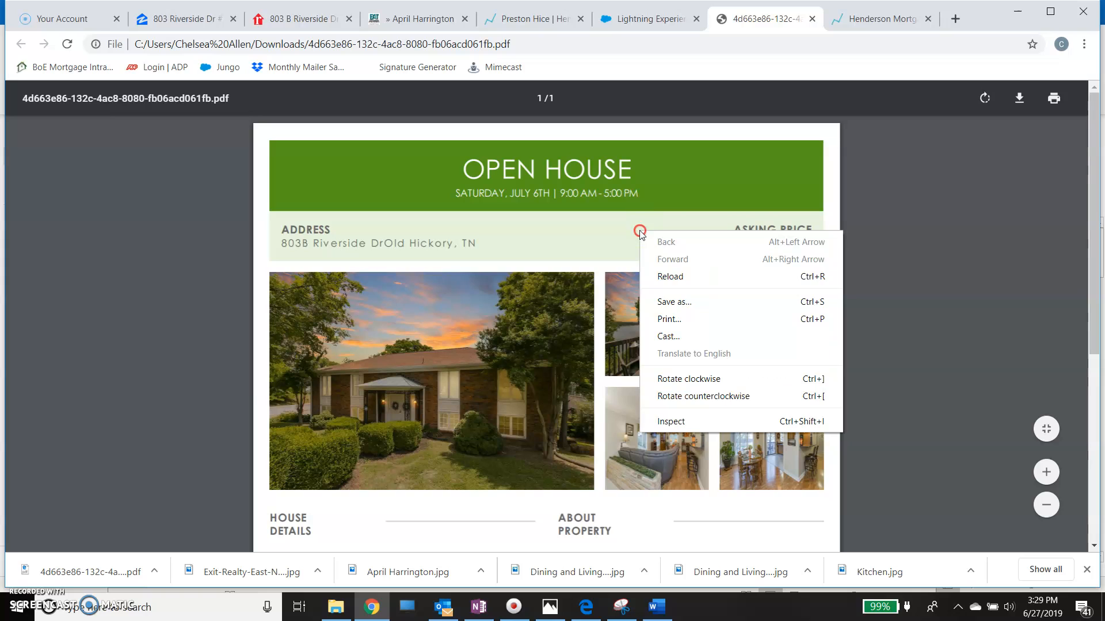
{"action": "left_click", "coordinate": [672, 307]}
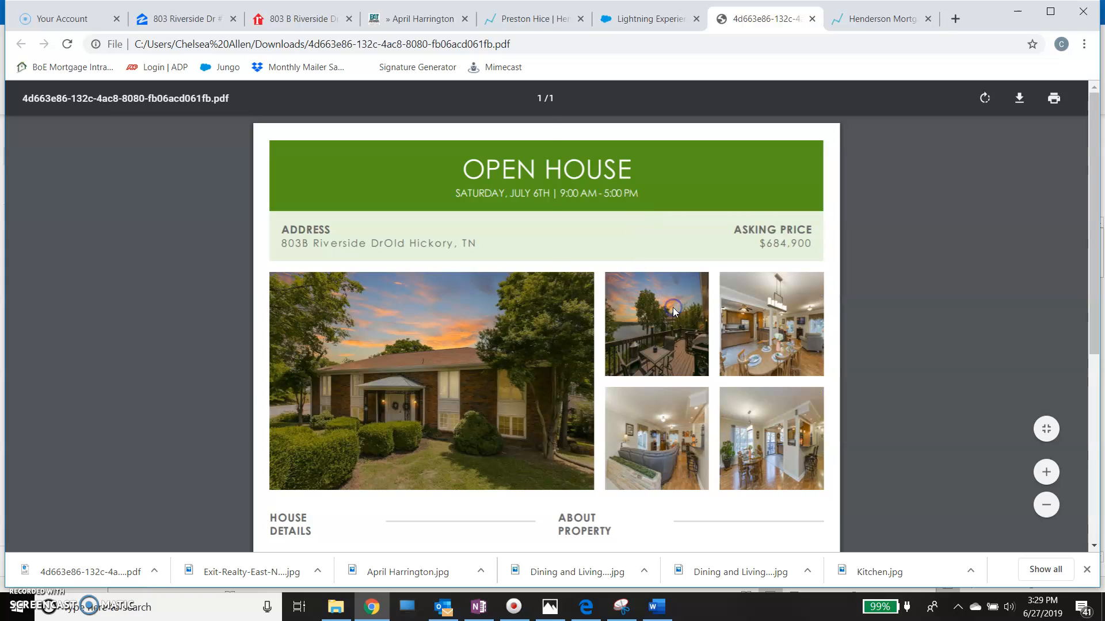
{"action": "left_click", "coordinate": [196, 464]}
{"action": "key", "text": "BackSpace"}
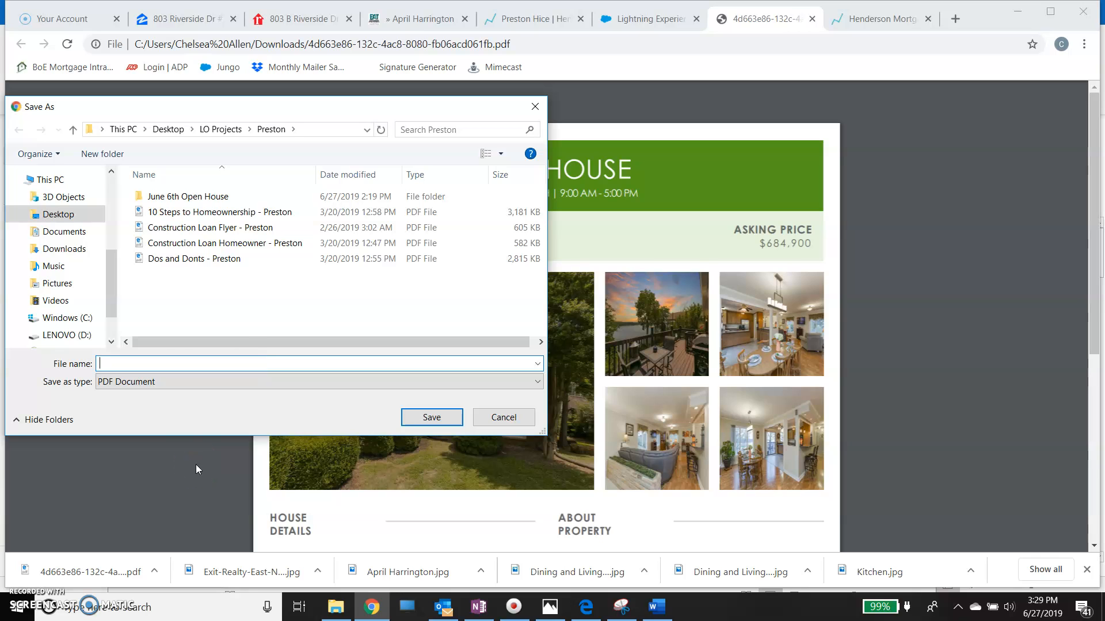
- Choose the loan officer's folder inside LO Projects on the desktop as the save location
{"action": "left_click", "coordinate": [68, 214]}
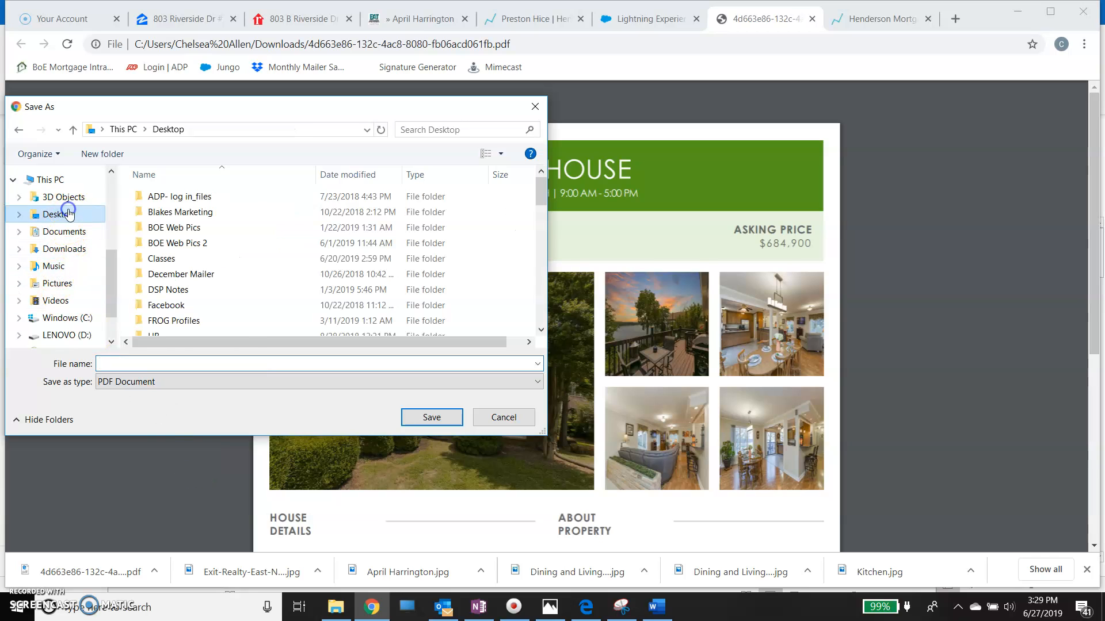
{"action": "scroll", "coordinate": [161, 269], "scroll_direction": "down", "scroll_amount": 2}
{"action": "scroll", "coordinate": [163, 269], "scroll_direction": "down", "scroll_amount": 1}
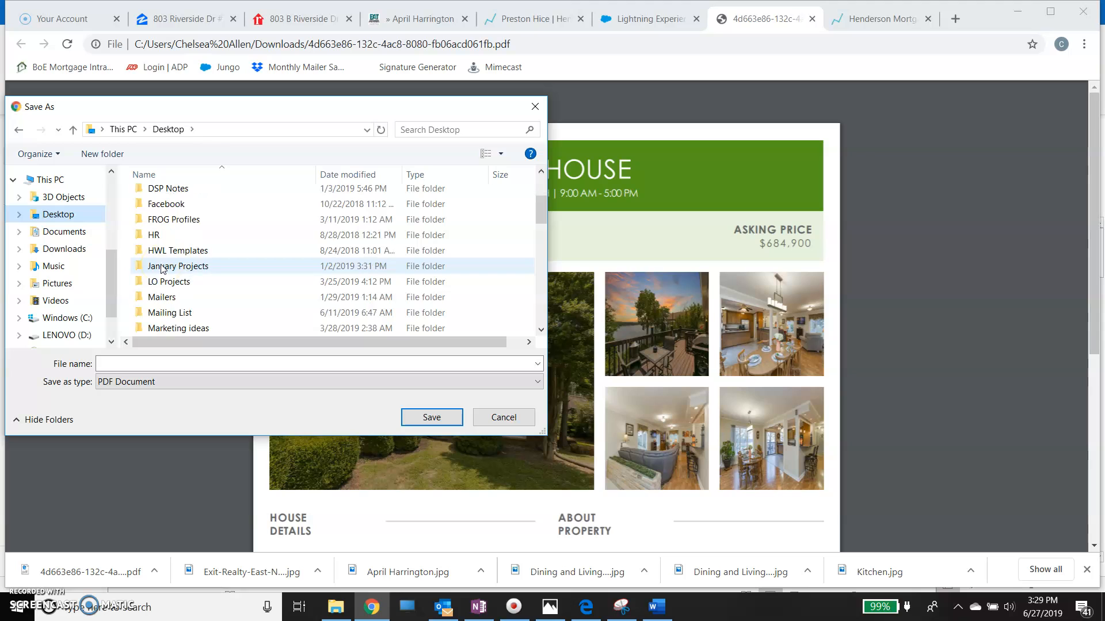
{"action": "double_click", "coordinate": [163, 267]}
{"action": "left_click", "coordinate": [200, 280]}
{"action": "scroll", "coordinate": [200, 281], "scroll_direction": "down", "scroll_amount": 3}
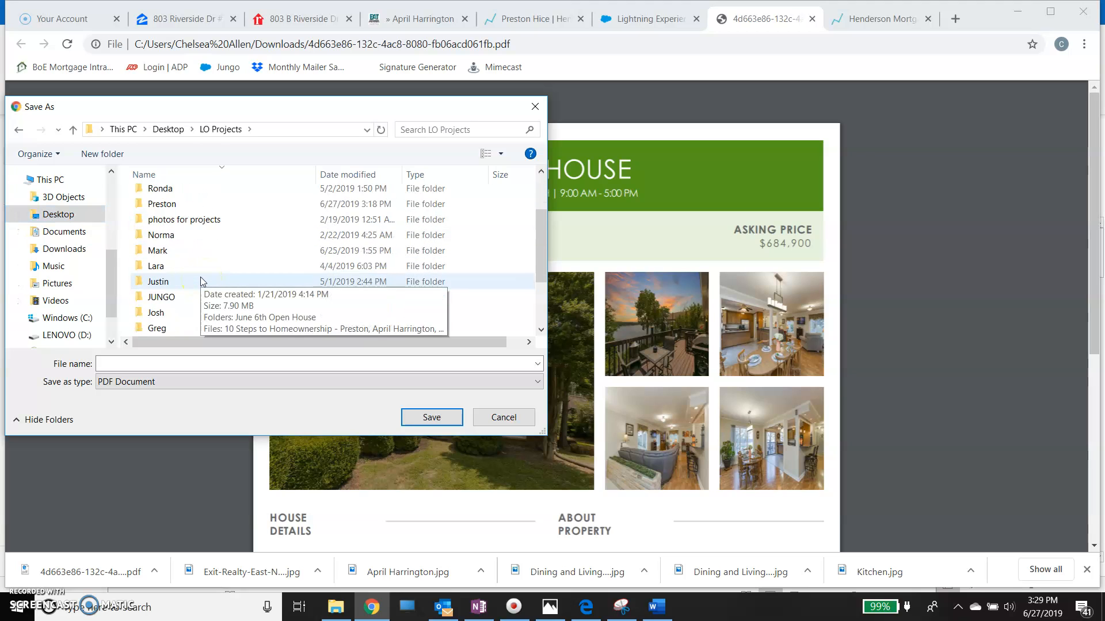
{"action": "scroll", "coordinate": [203, 282], "scroll_direction": "down", "scroll_amount": 1}
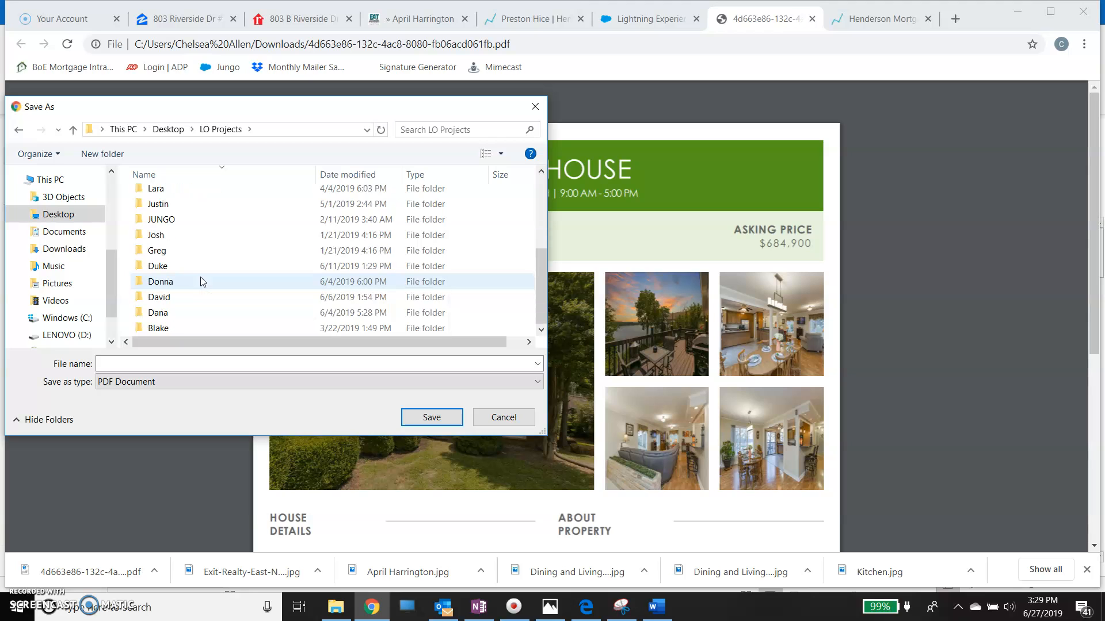
{"action": "scroll", "coordinate": [203, 282], "scroll_direction": "up", "scroll_amount": 3}
{"action": "left_click", "coordinate": [201, 249]}
{"action": "double_click", "coordinate": [201, 251]}
- Name the PDF June 6th Open House Flyer - PD and save it in the loan officer's folder
{"action": "left_click", "coordinate": [231, 362]}
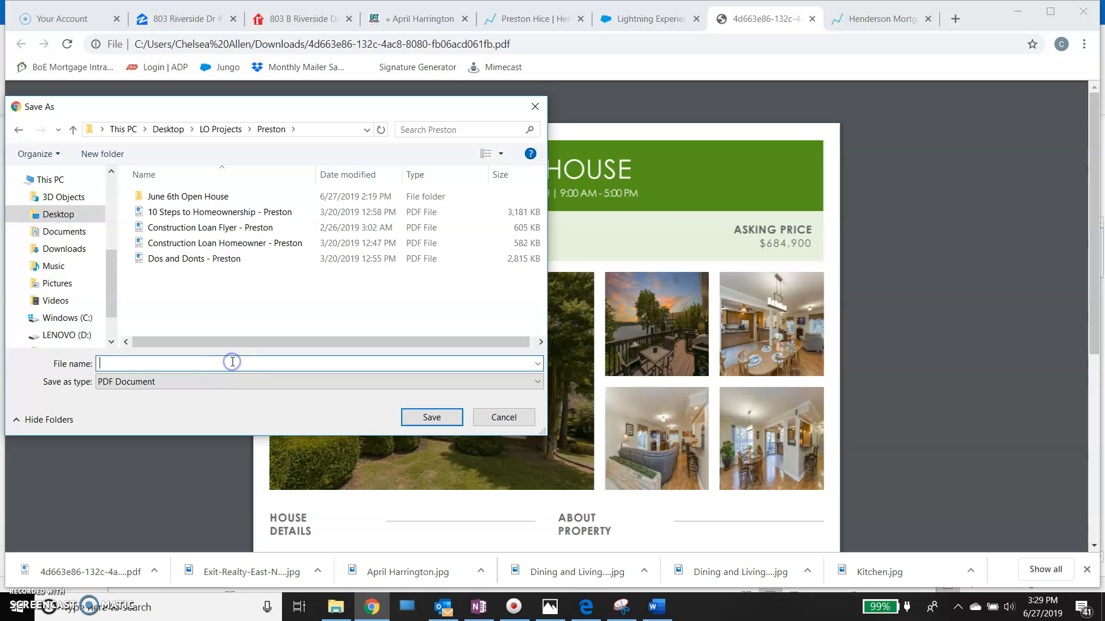
{"action": "type", "text": "June 6"}
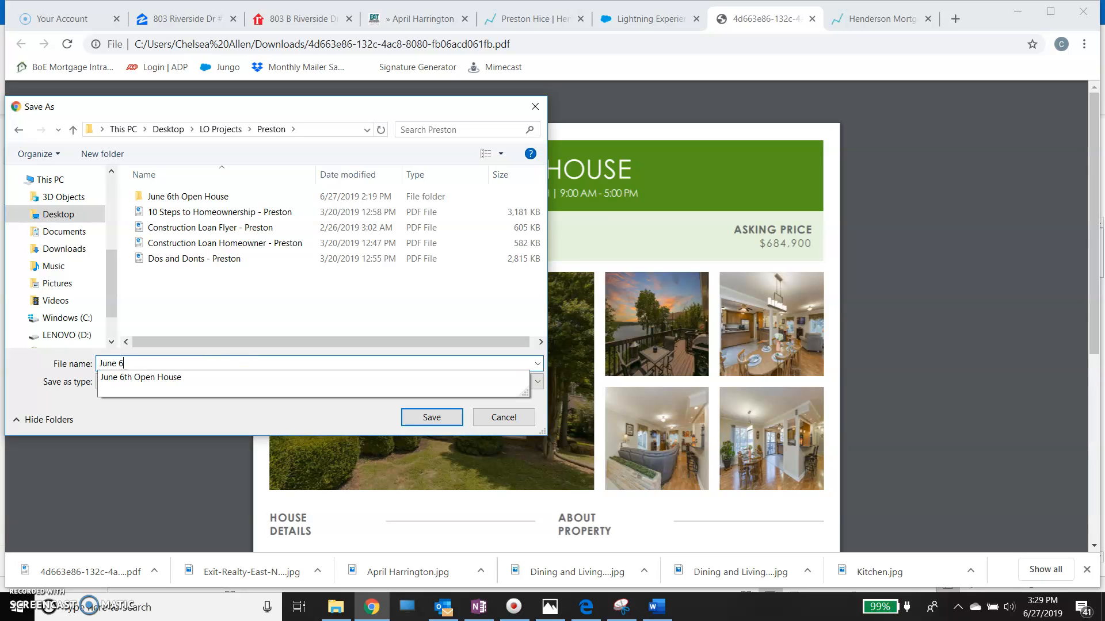
{"action": "type", "text": "th Open H"}
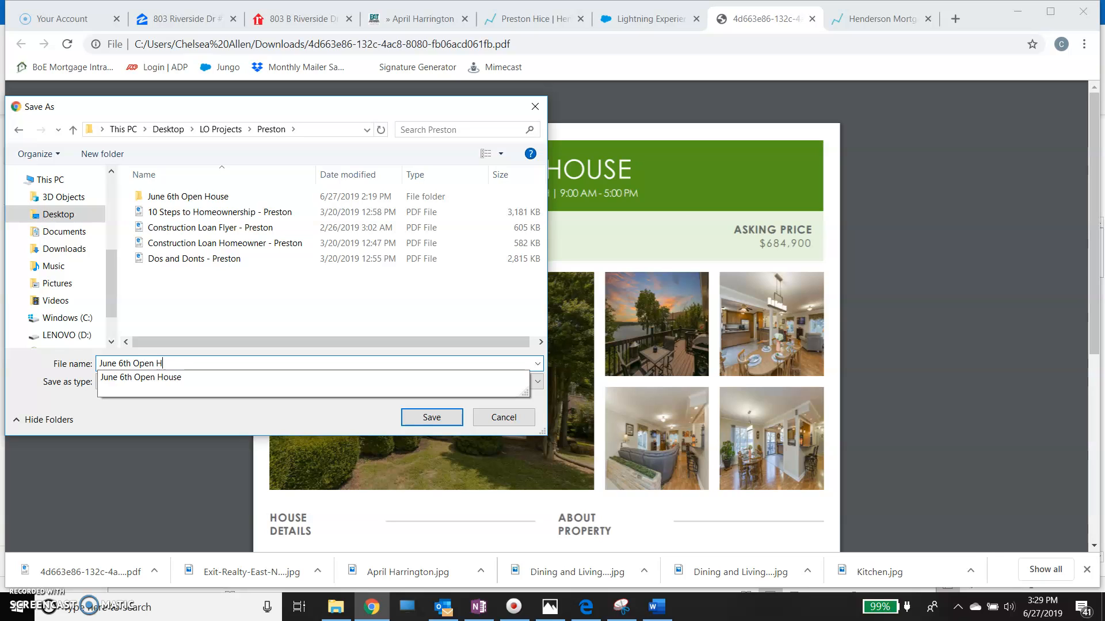
{"action": "type", "text": "ouse Flyer"}
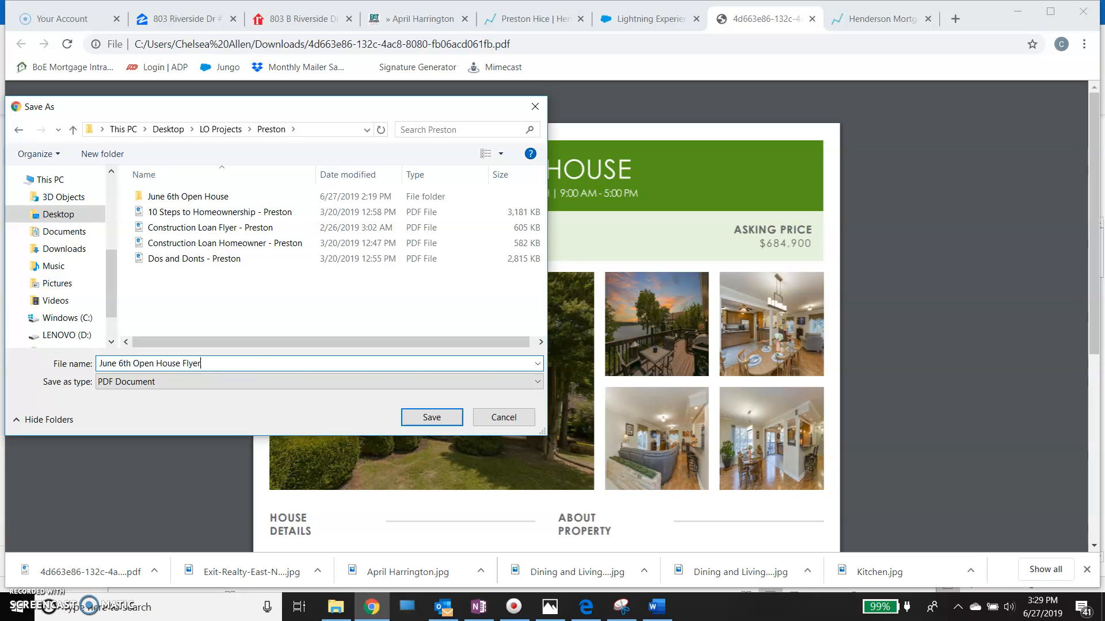
{"action": "type", "text": " - PDF"}
{"action": "left_click", "coordinate": [436, 419]}
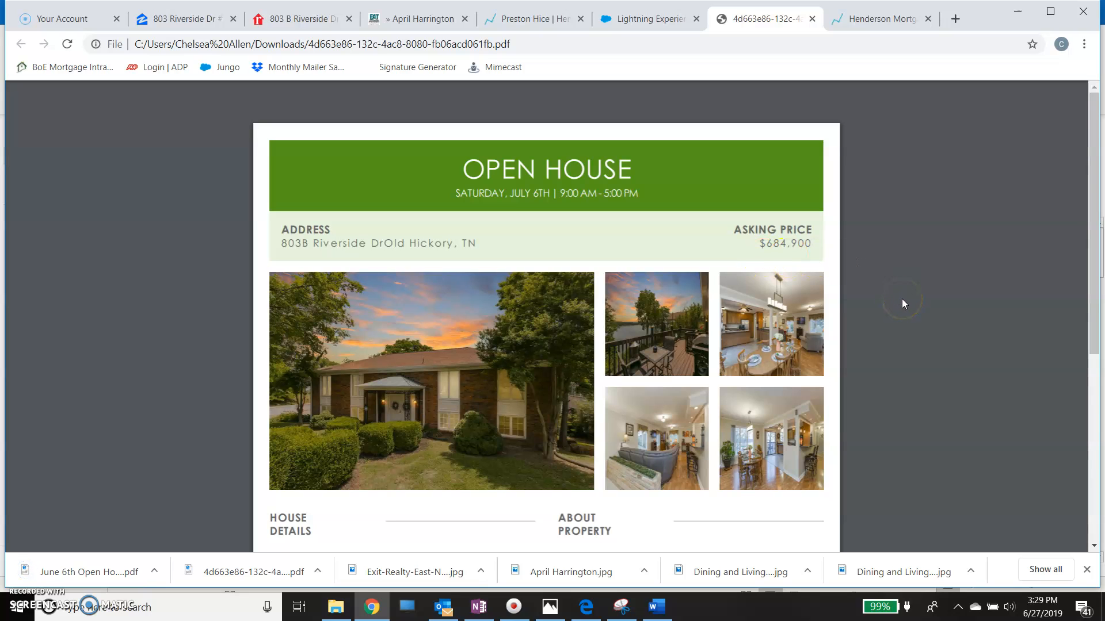
- Recheck the finished flyer's header, pictures, house details, property description and contact sections
{"action": "scroll", "coordinate": [902, 300], "scroll_direction": "down", "scroll_amount": 3}
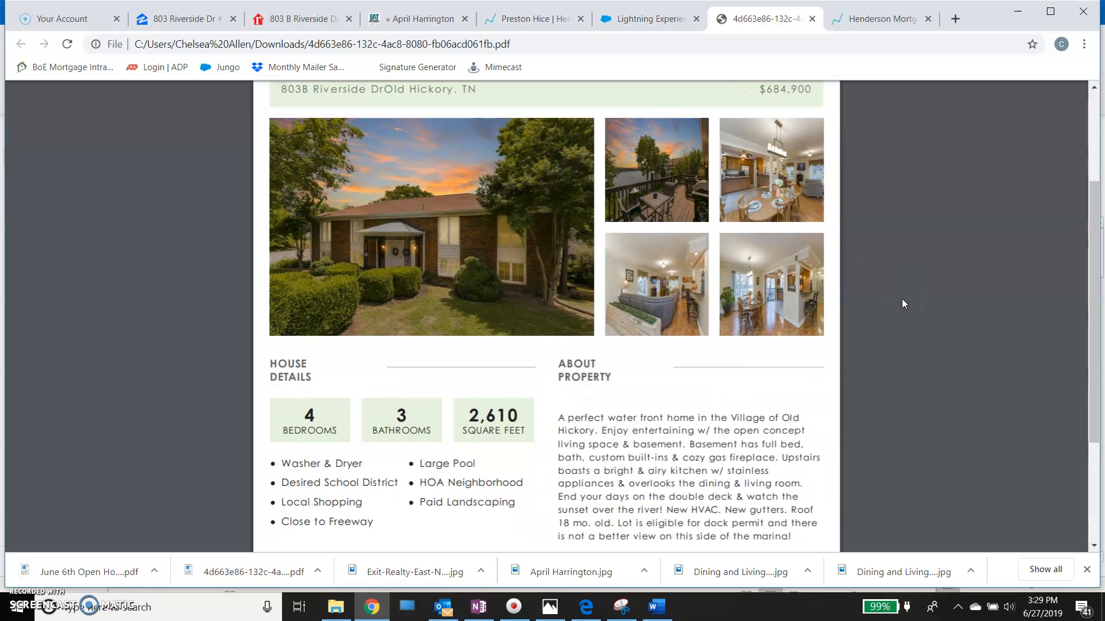
{"action": "scroll", "coordinate": [901, 299], "scroll_direction": "down", "scroll_amount": 3}
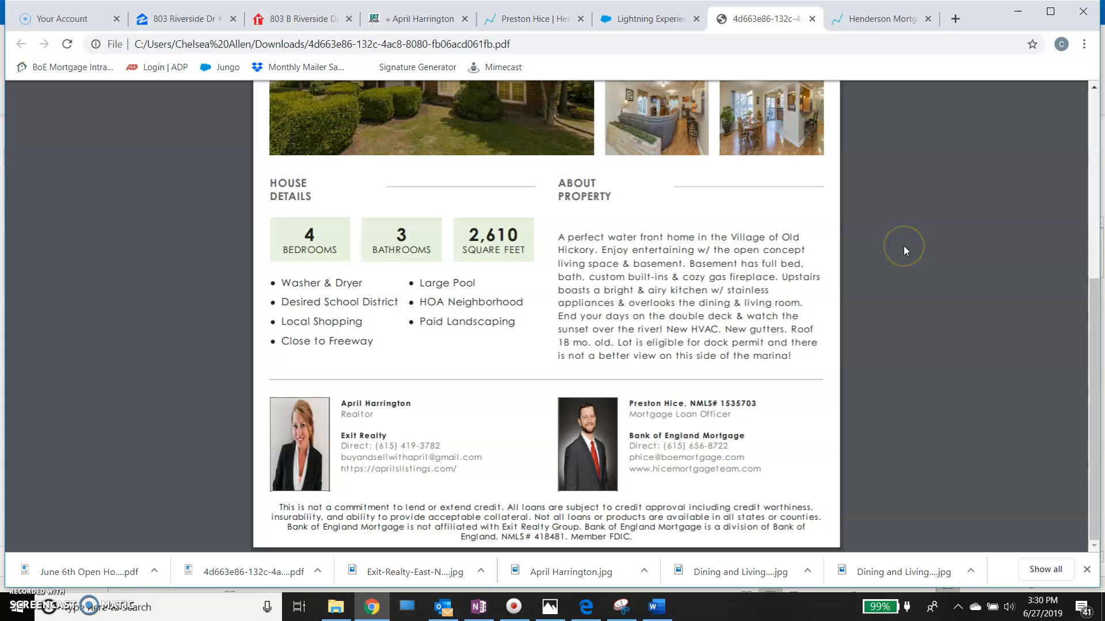
{"action": "scroll", "coordinate": [904, 246], "scroll_direction": "up", "scroll_amount": 6}
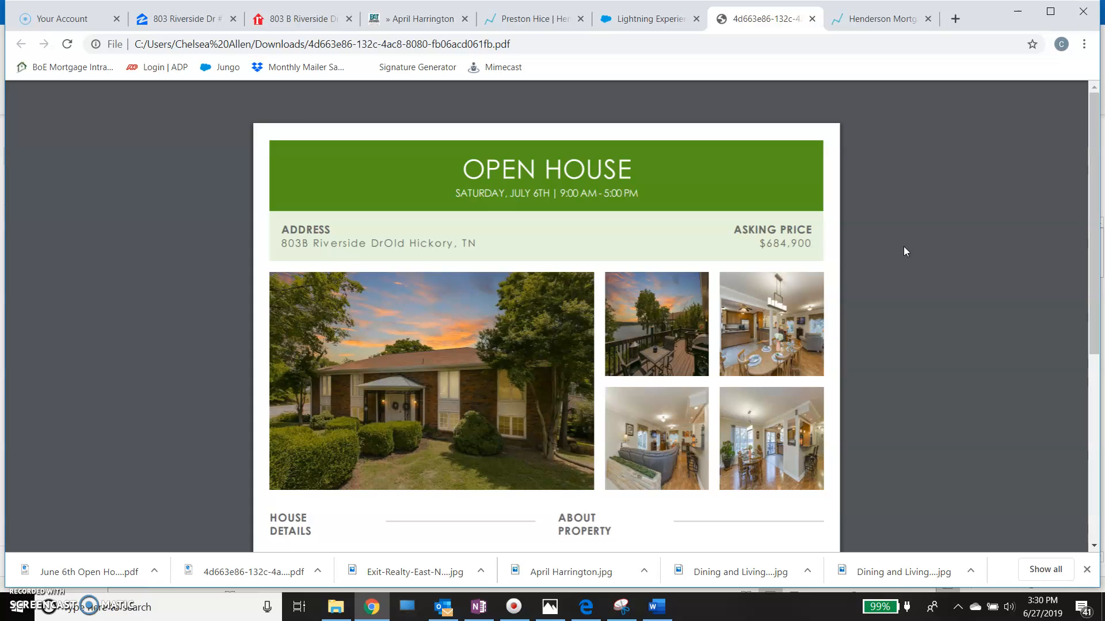
{"action": "scroll", "coordinate": [904, 252], "scroll_direction": "down", "scroll_amount": 1}
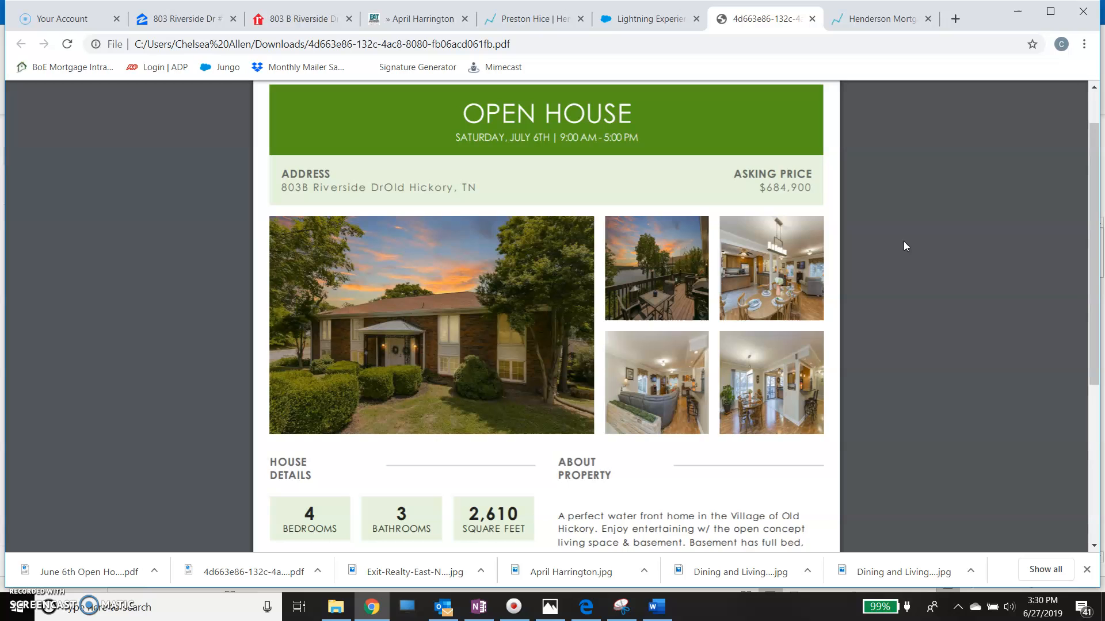
{"action": "scroll", "coordinate": [903, 242], "scroll_direction": "down", "scroll_amount": 5}
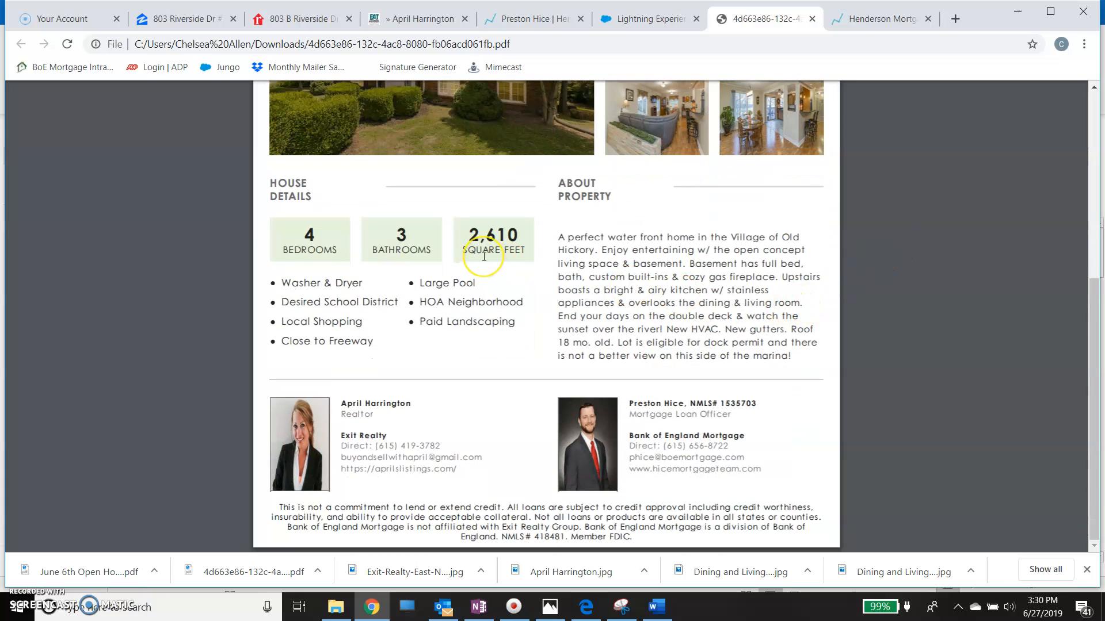
{"action": "scroll", "coordinate": [484, 257], "scroll_direction": "up", "scroll_amount": 5}
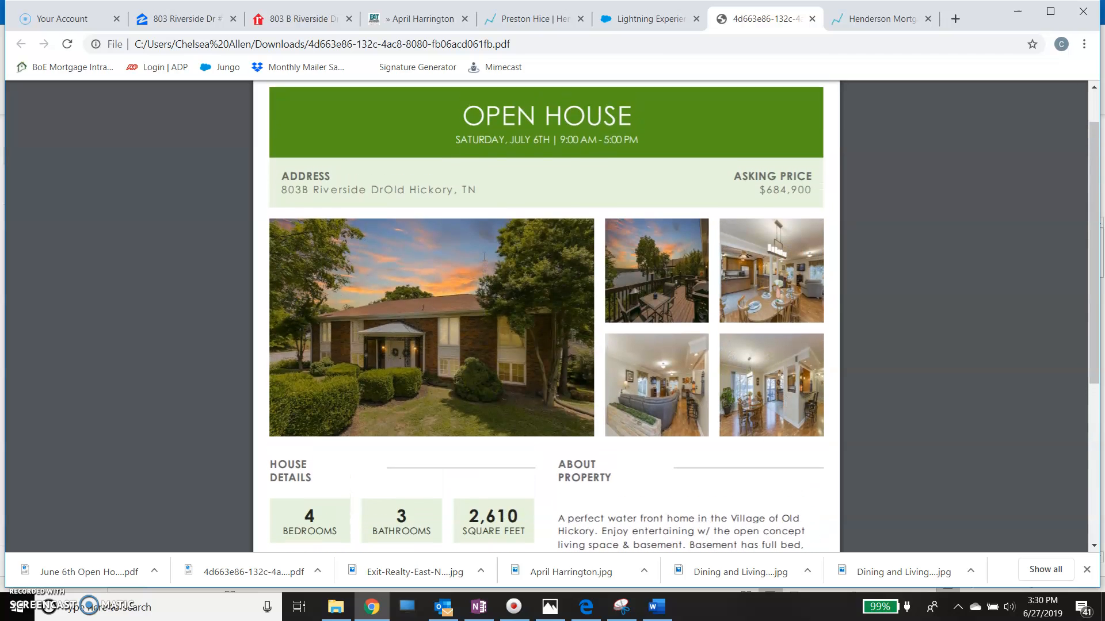